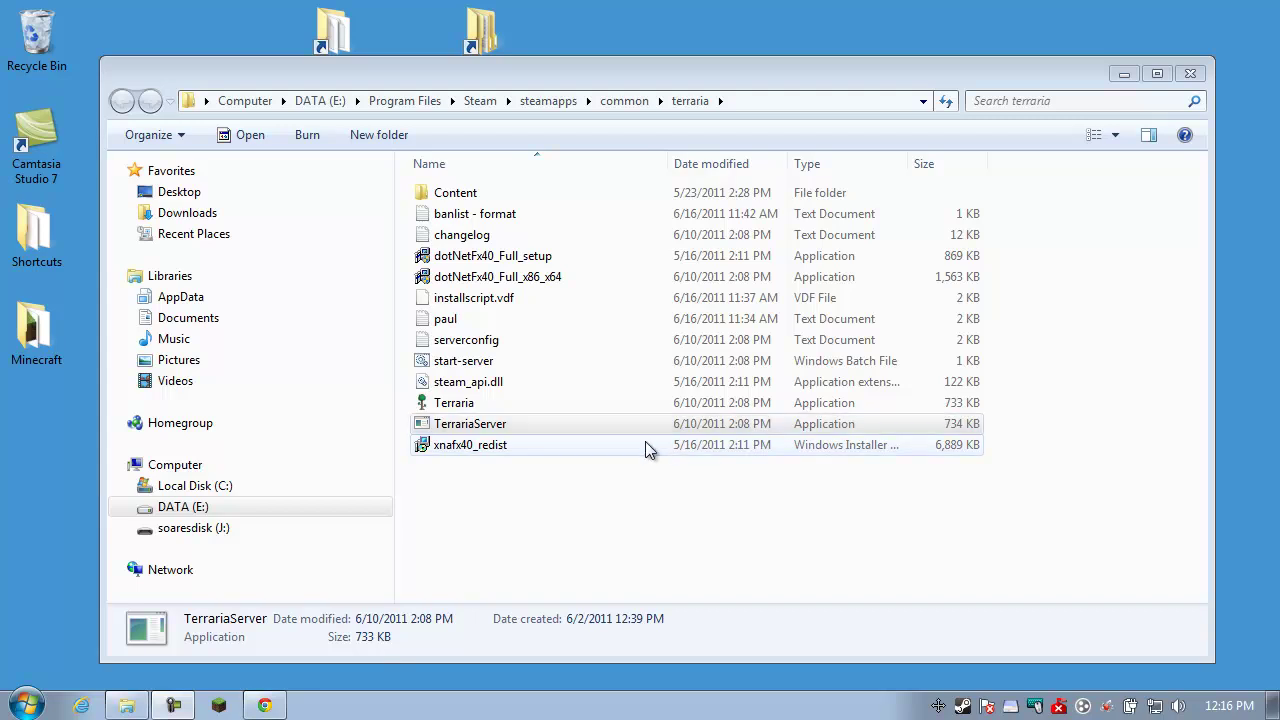
Select the TerrariaServer, paul and banlist - format files in the terraria folder
left_click(474, 428)
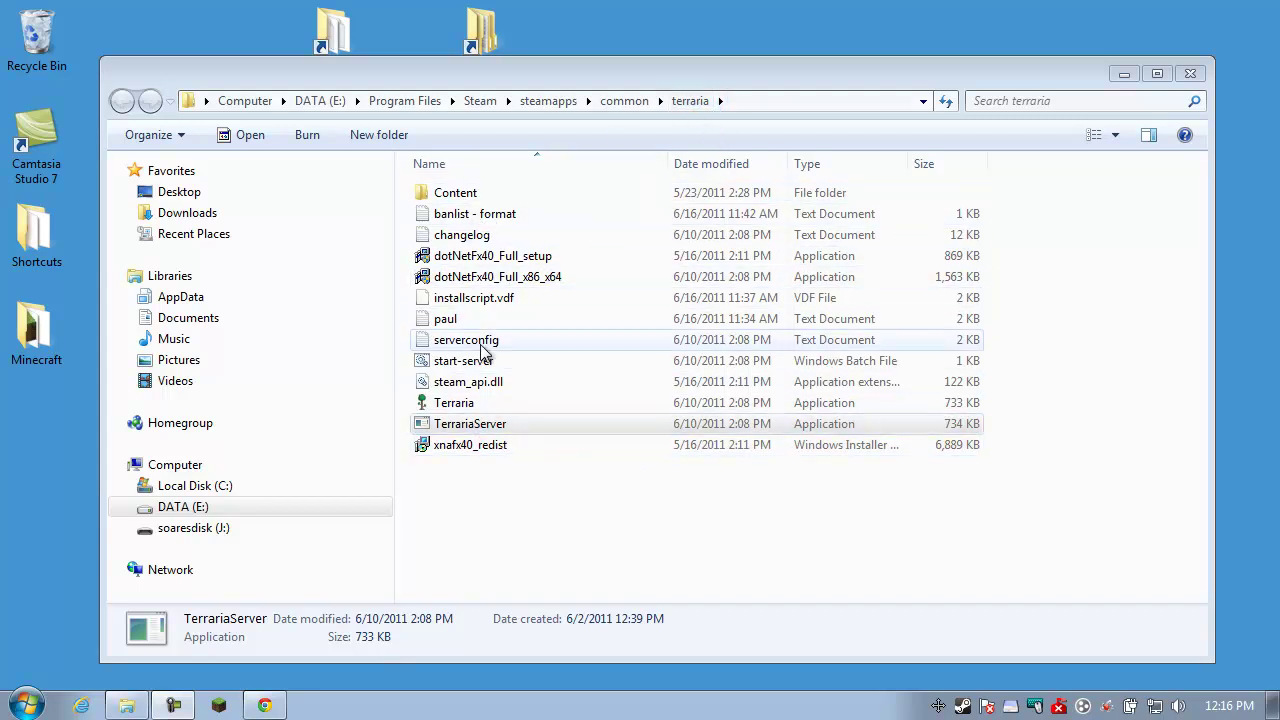
left_click(490, 428)
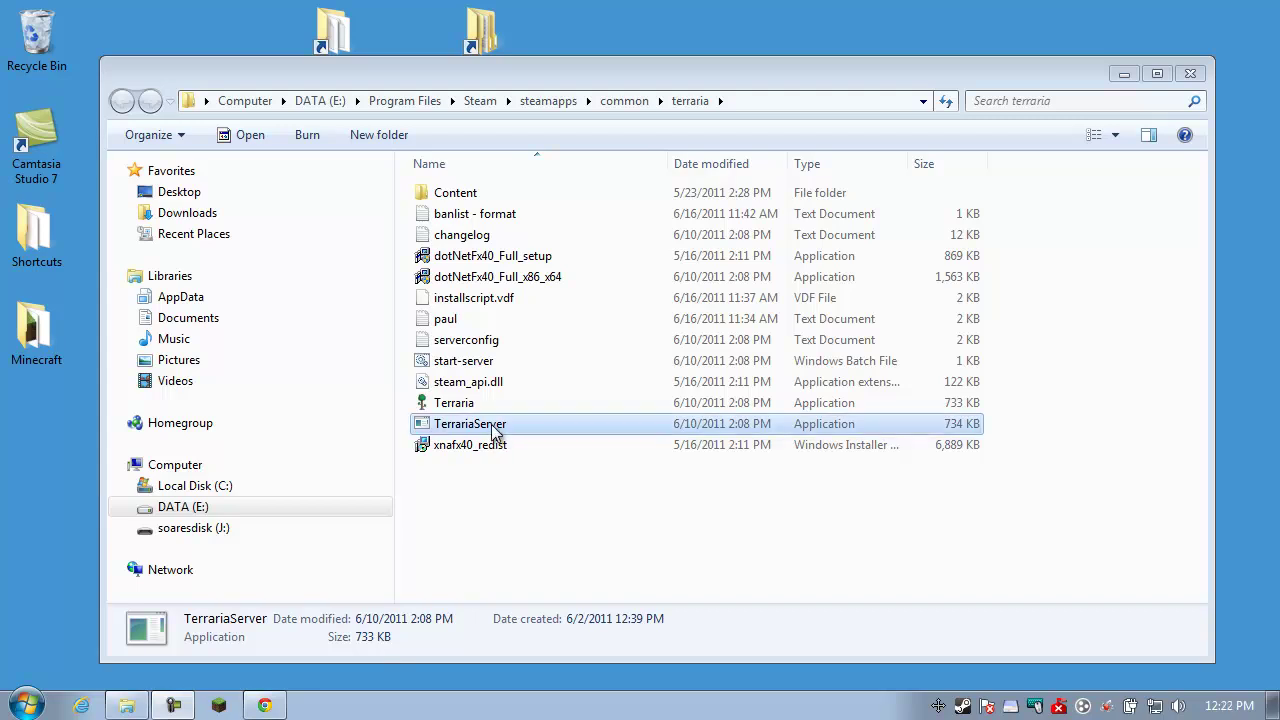
left_click(493, 430)
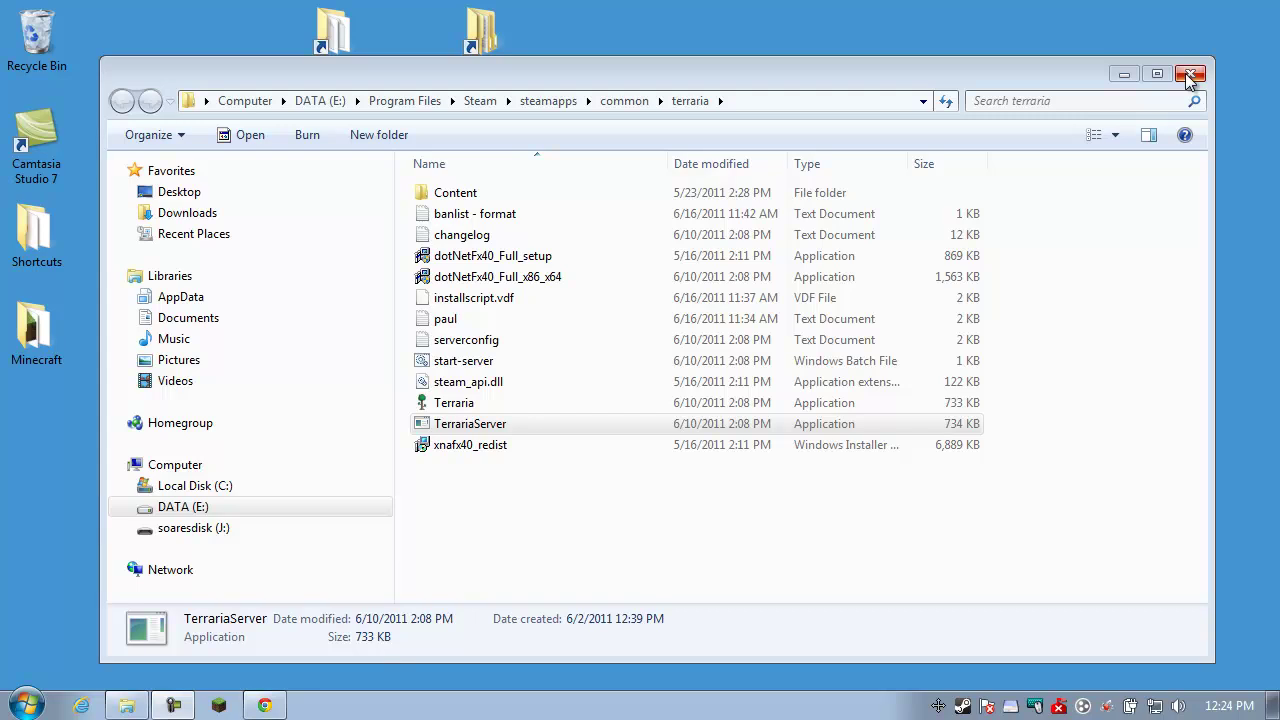
left_click(485, 428)
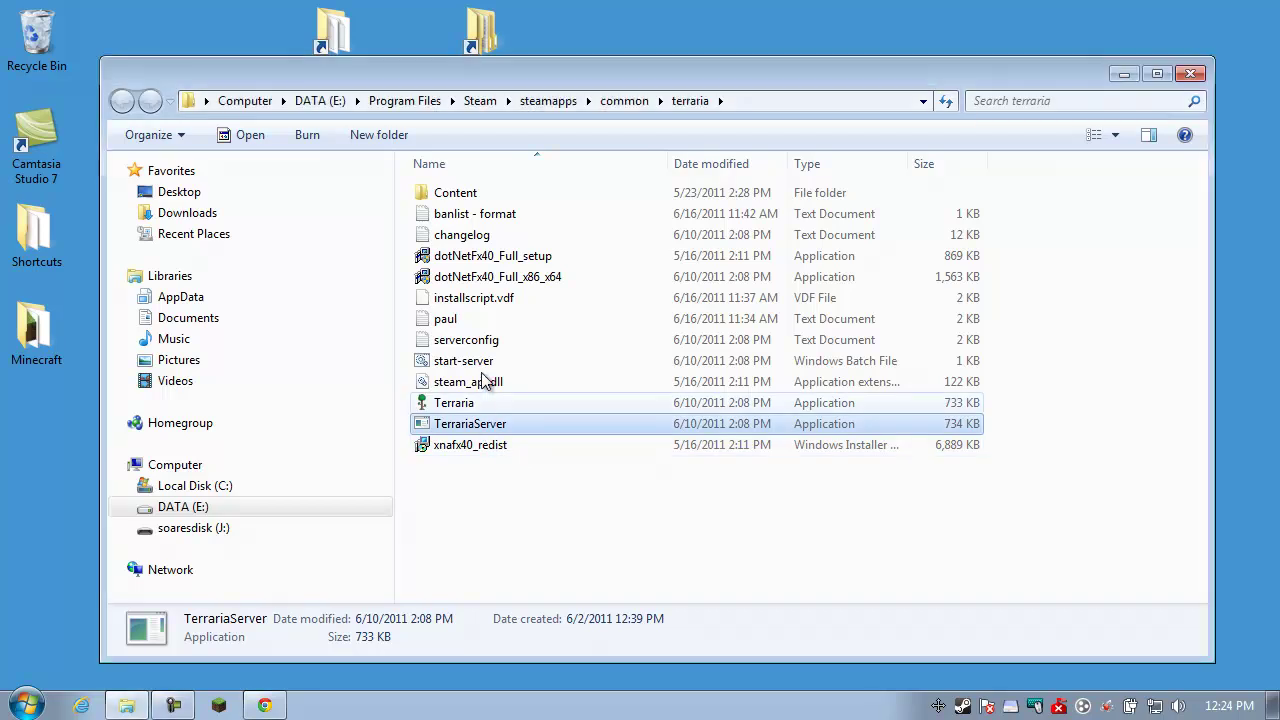
left_click(465, 319)
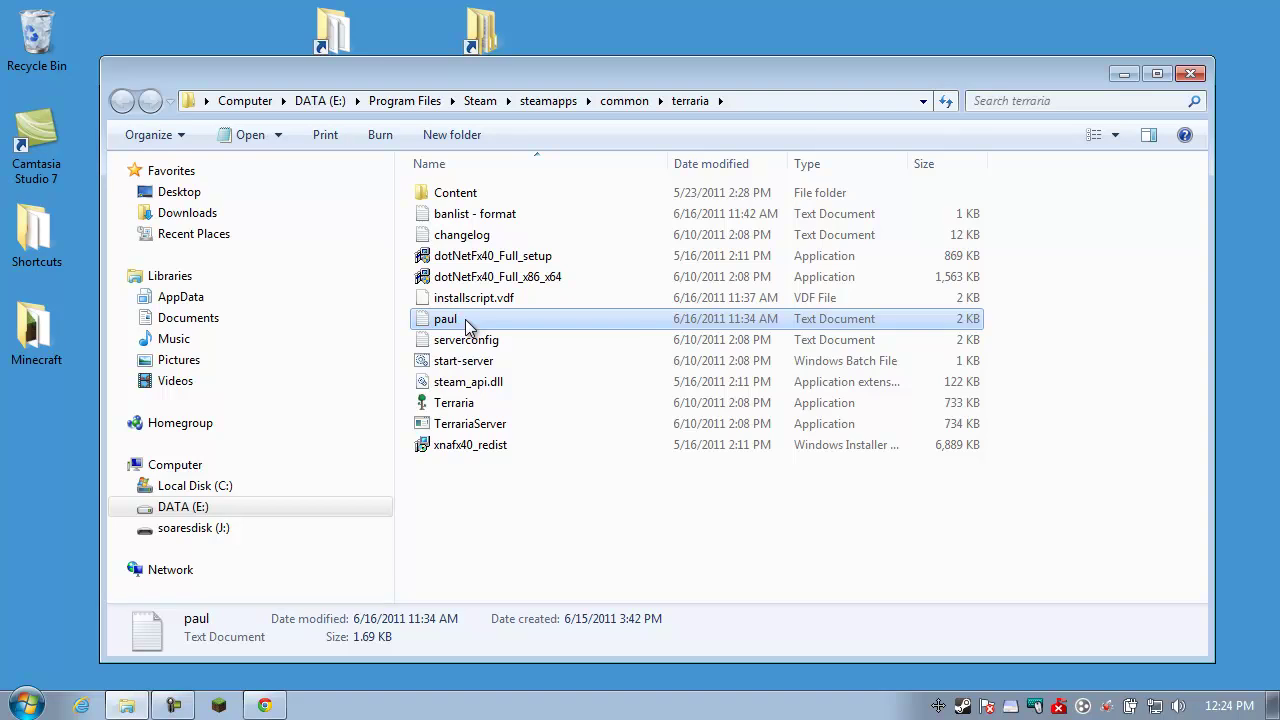
left_click(476, 214)
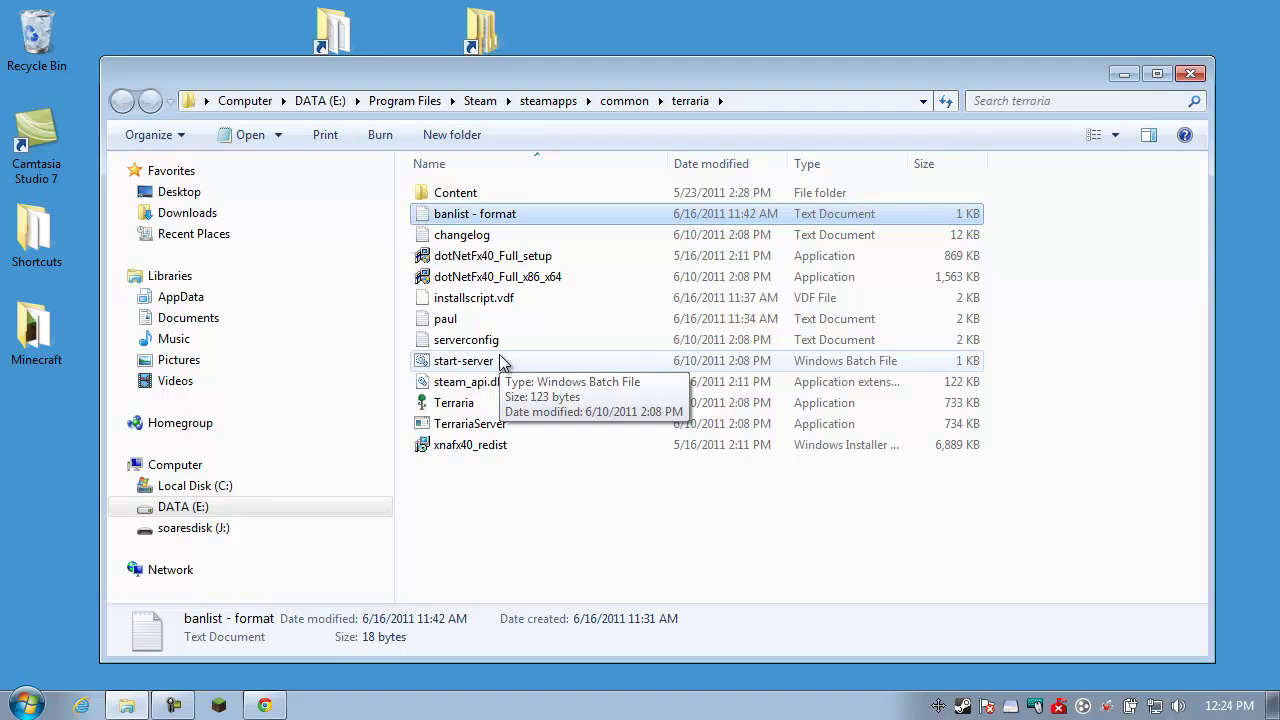
left_click(491, 427)
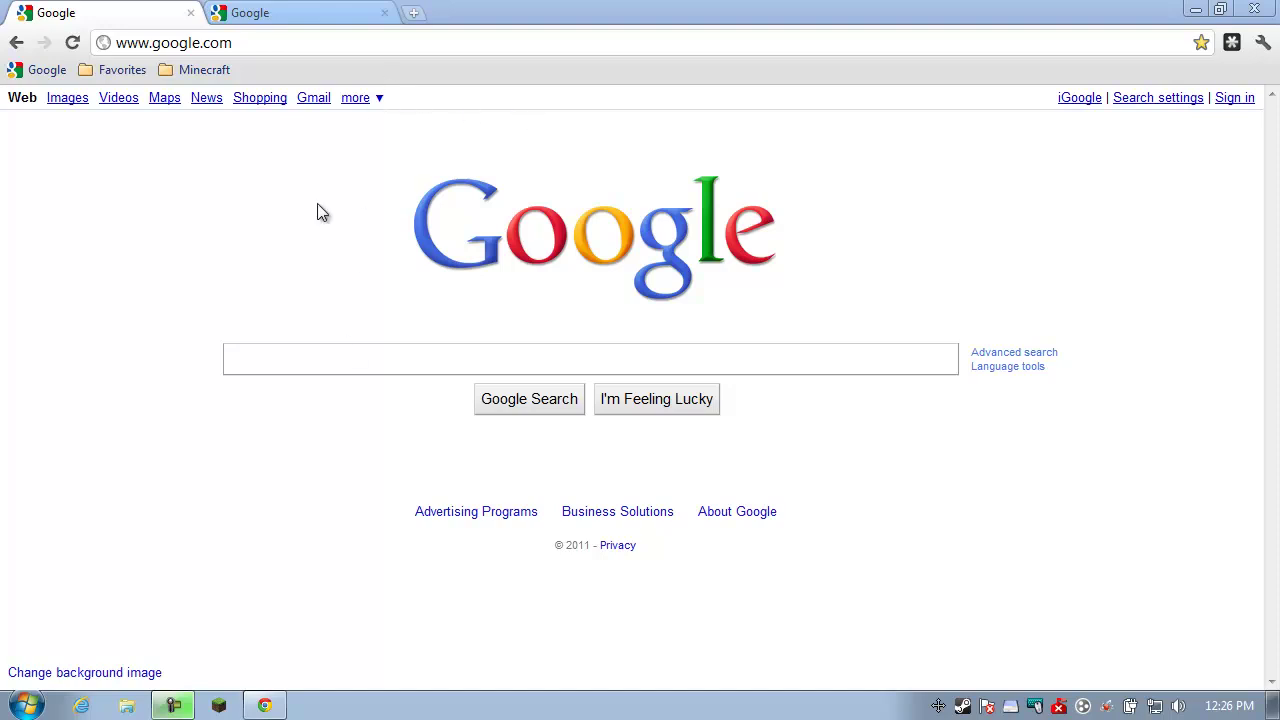
Launch the cmd command prompt from Start and move its window aside
left_click(30, 705)
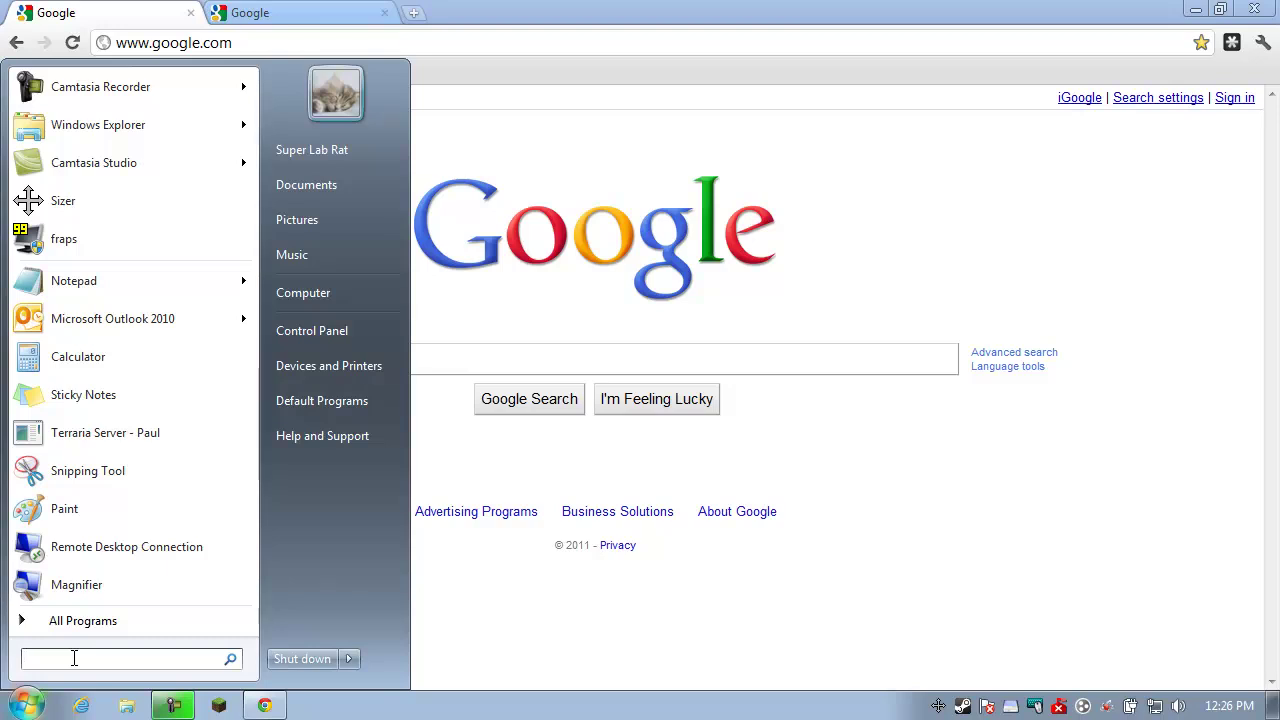
type("cmd")
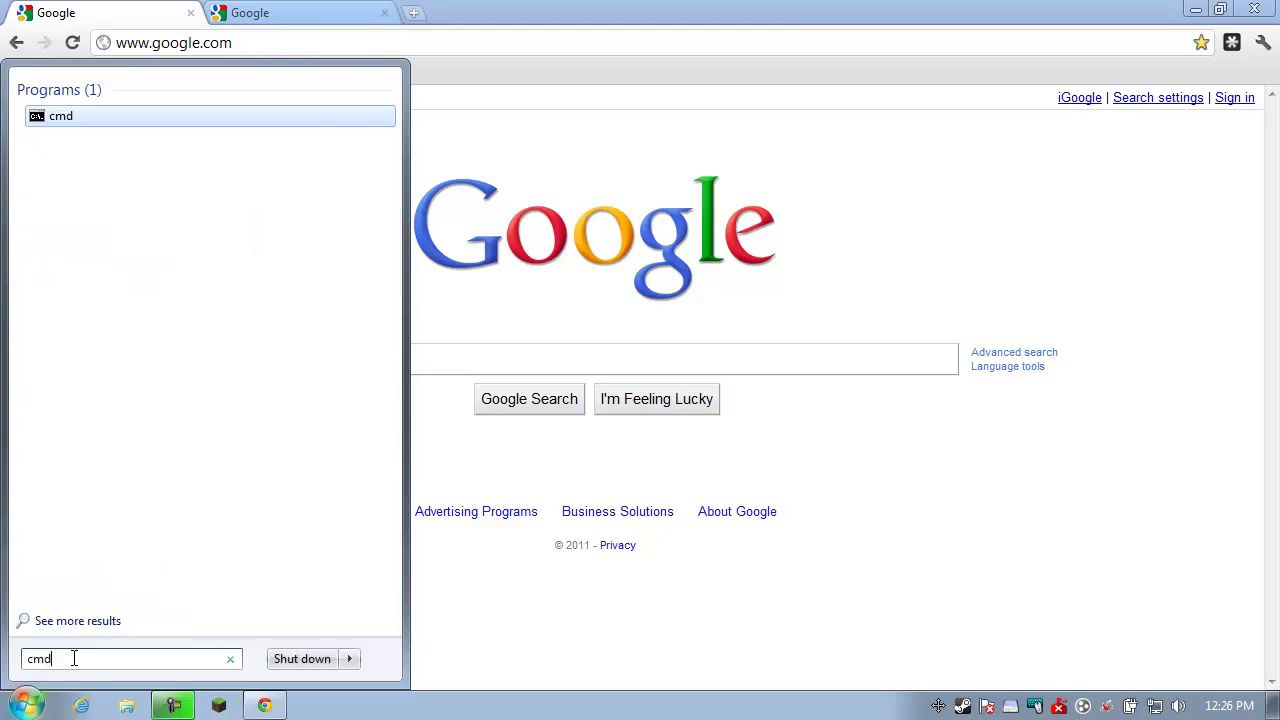
key("Return")
left_click_drag(343, 44, 460, 185)
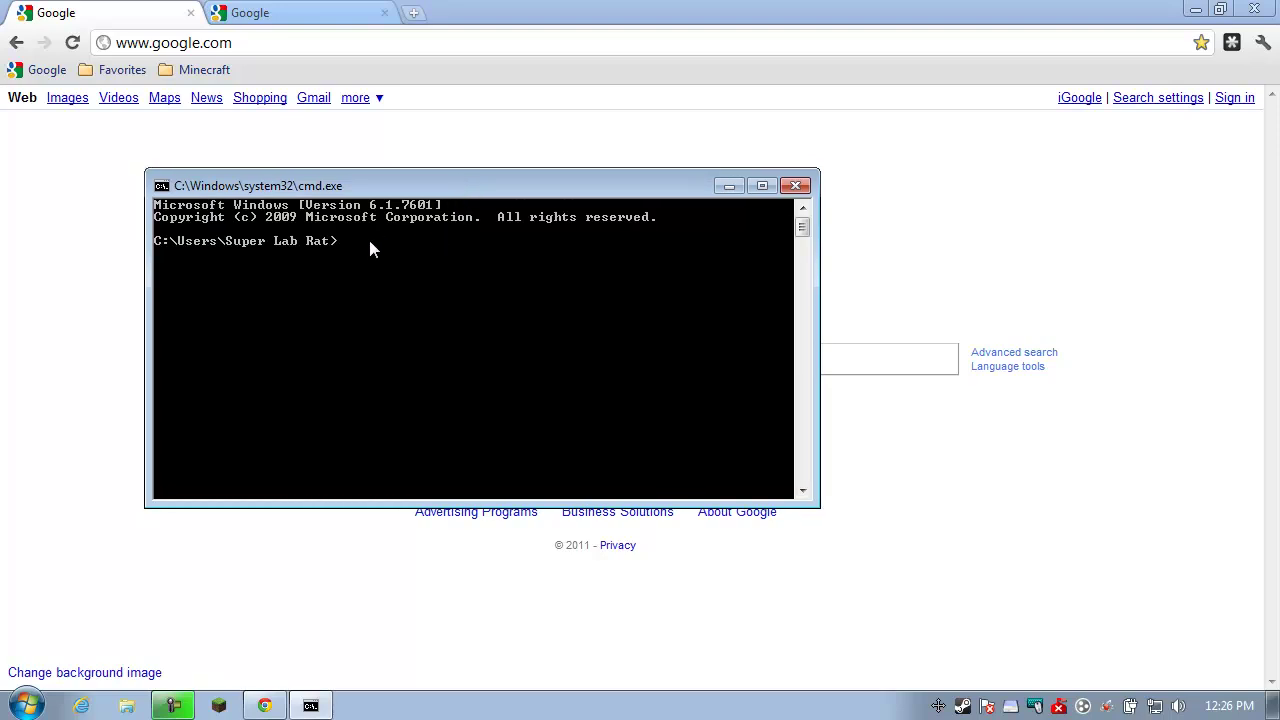
Run ipconfig to read the IPv4 192.168.1.205 and gateway 192.168.1.1
type("ipconfig")
key("Return")
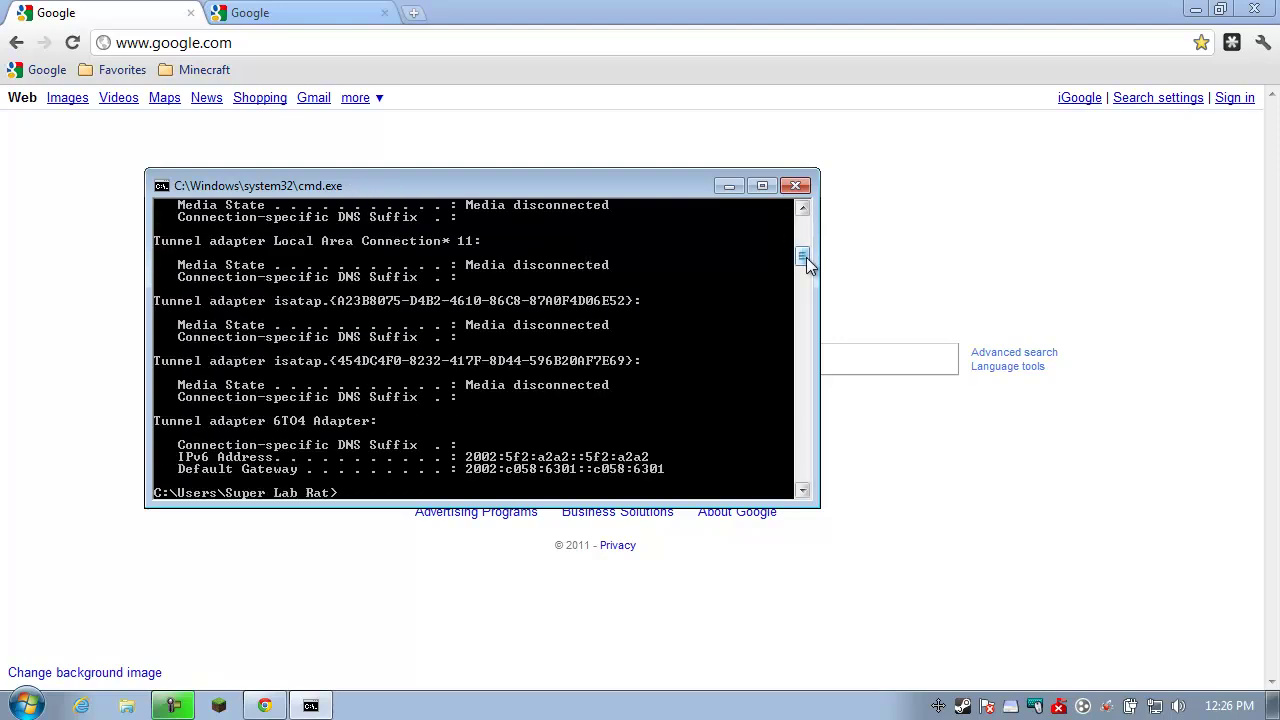
left_click_drag(806, 261, 808, 226)
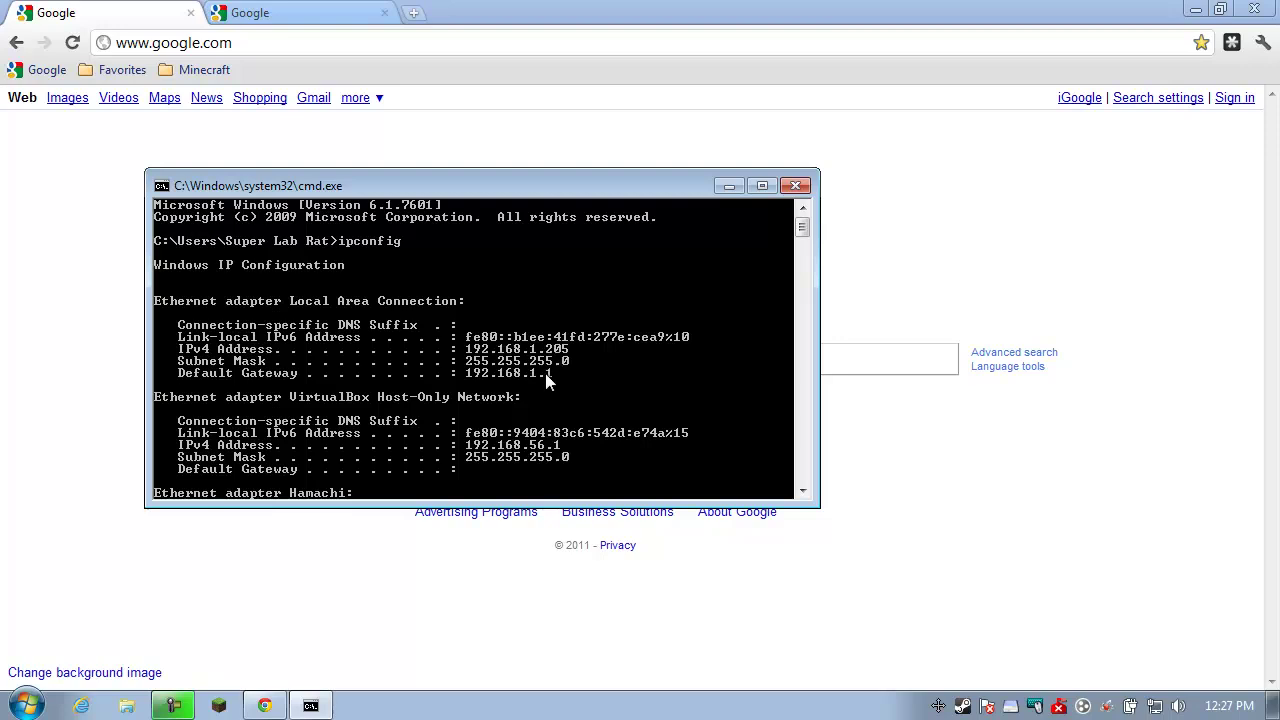
Close the command prompt and browse Chrome to the router at 192.168.1.1
left_click(802, 184)
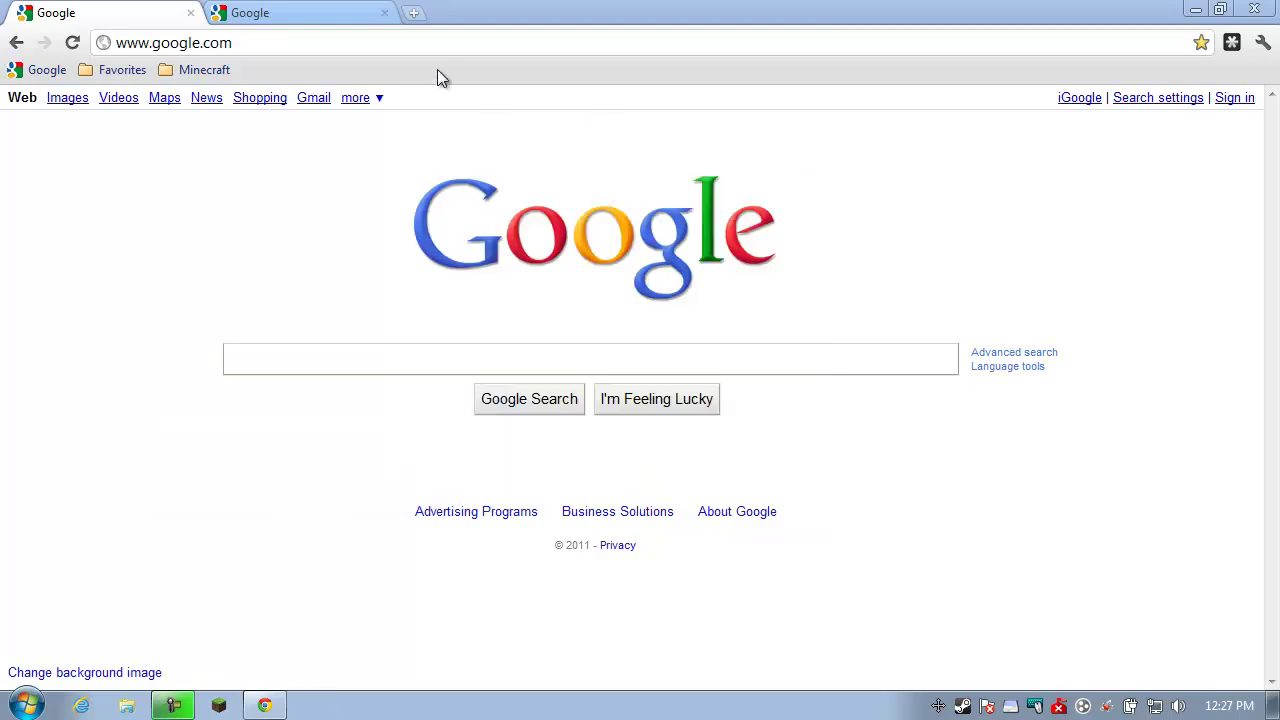
left_click(402, 45)
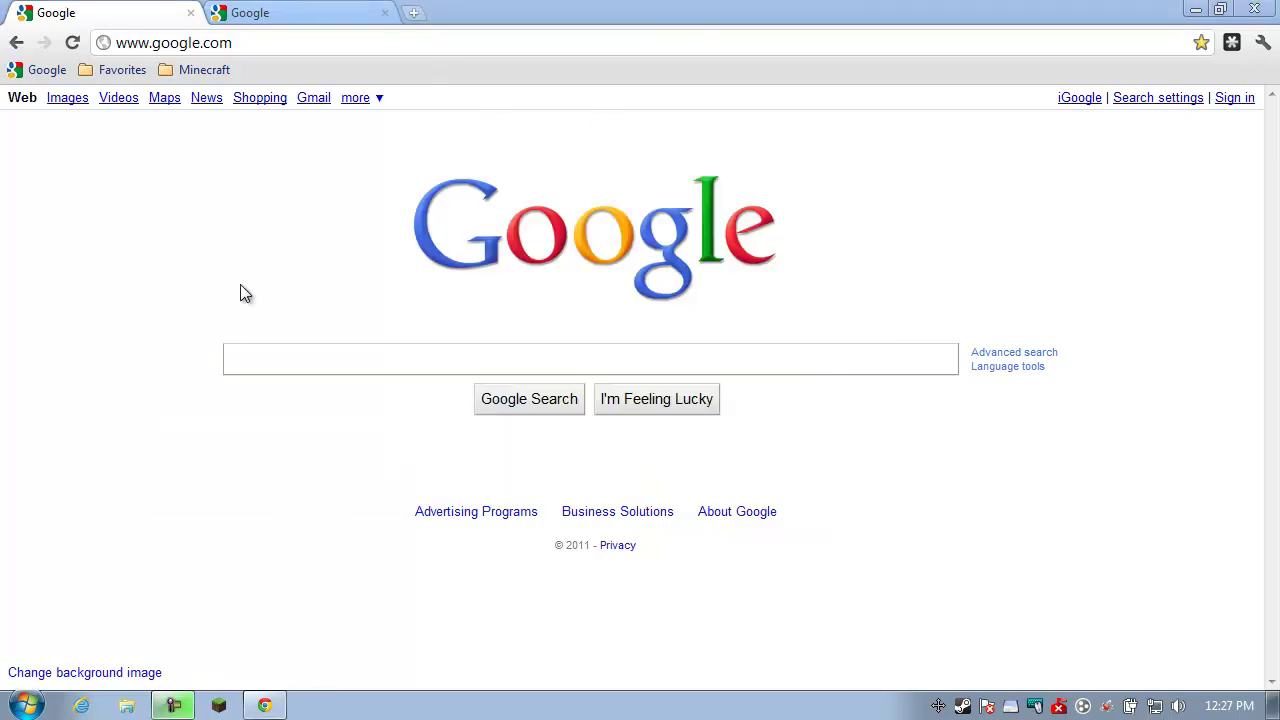
left_click(238, 42)
key("ctrl+a")
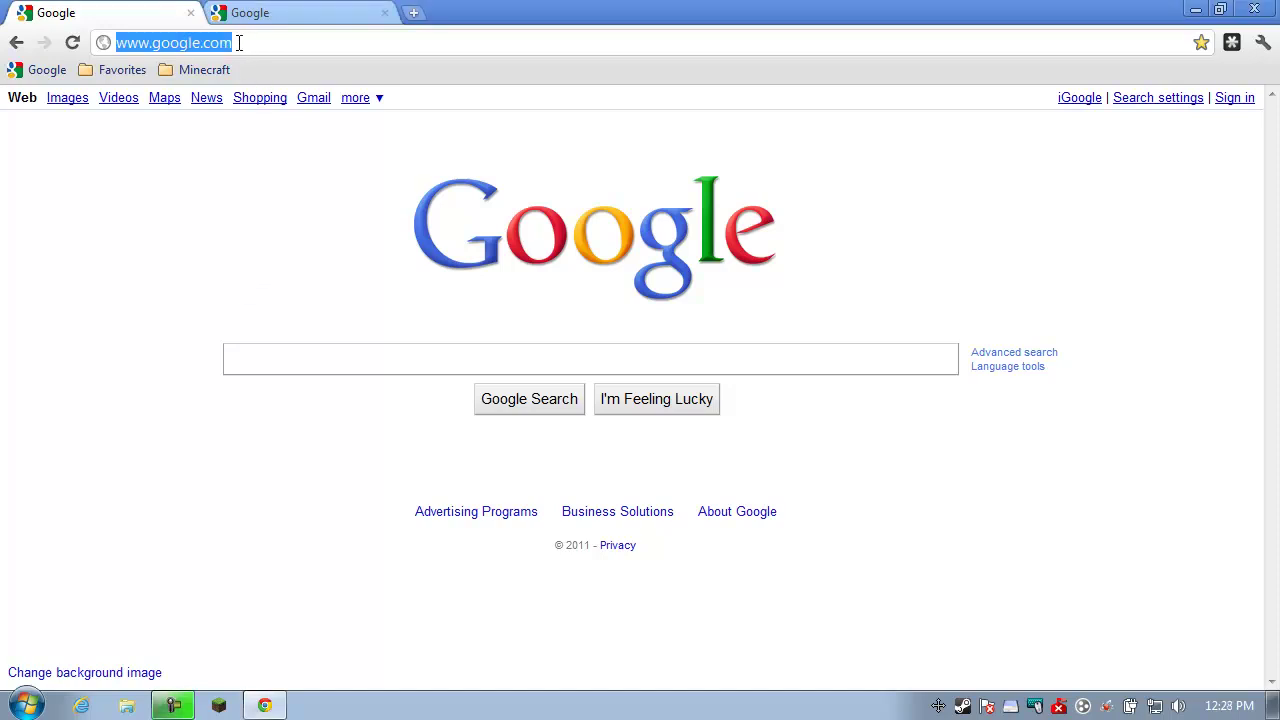
type("192")
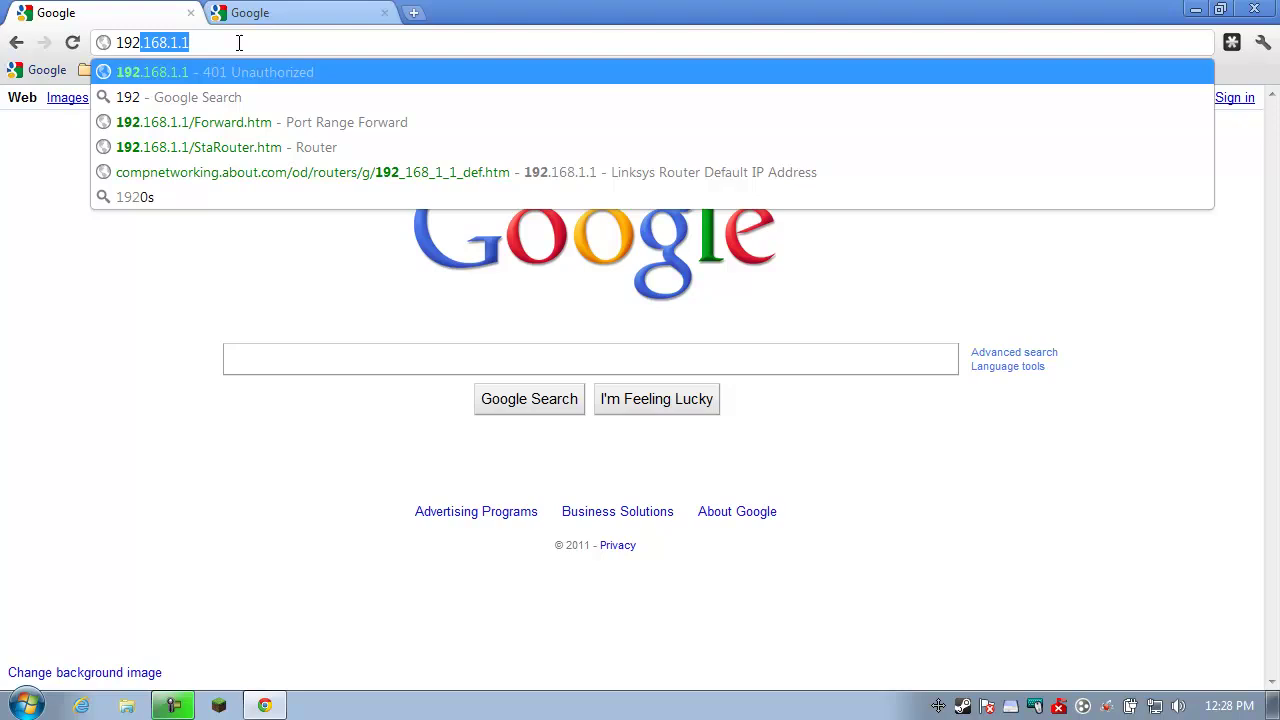
key("Return")
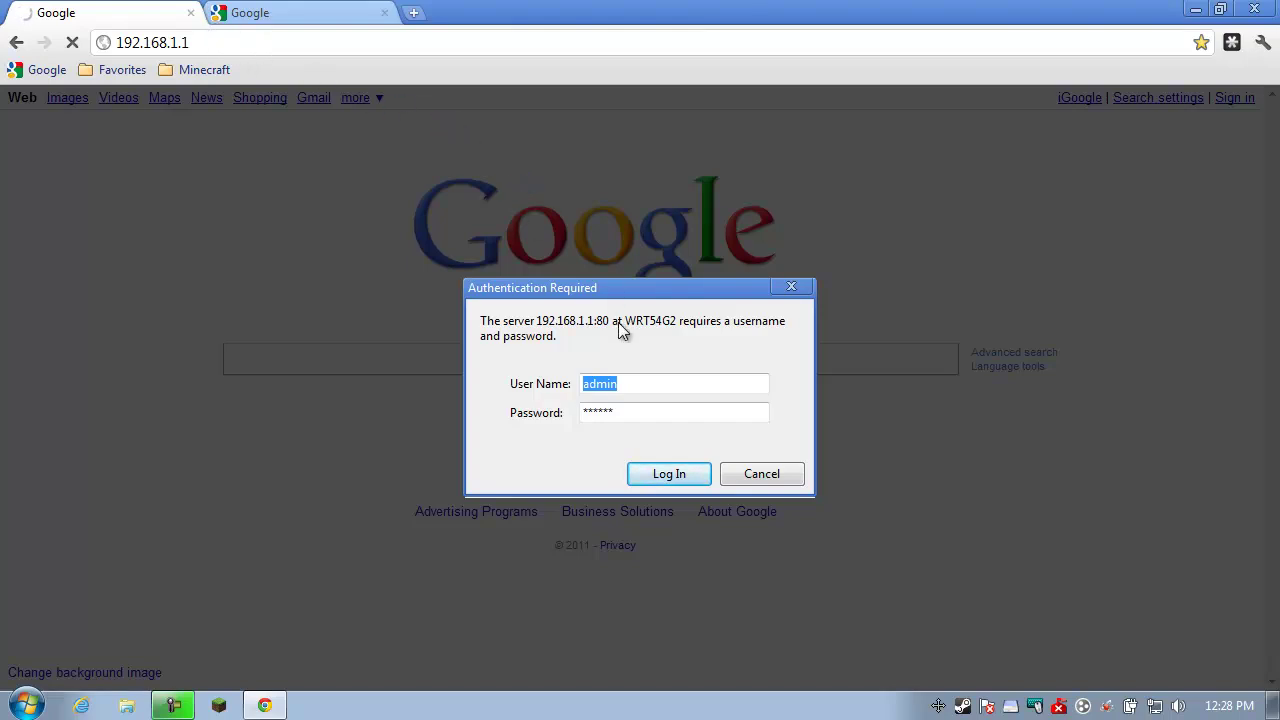
Try the router login fields, then cancel the Authentication Required prompt
left_click(616, 389)
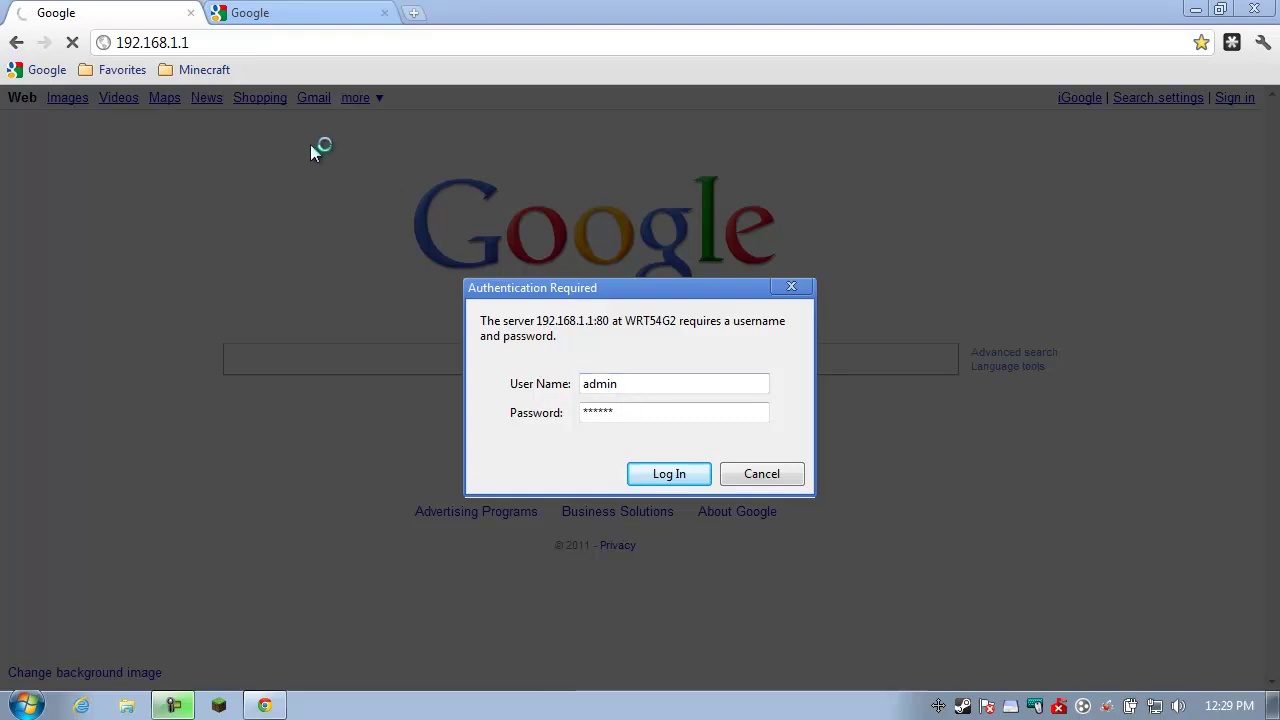
double_click(596, 387)
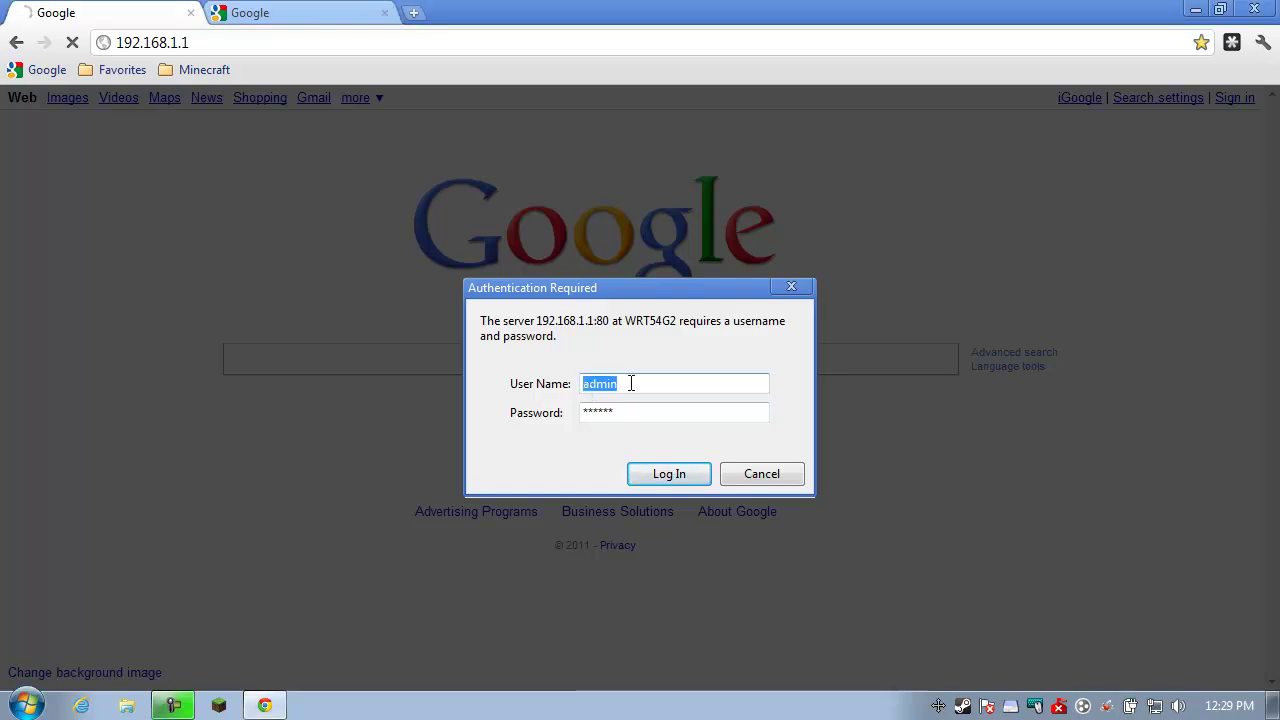
left_click(596, 412)
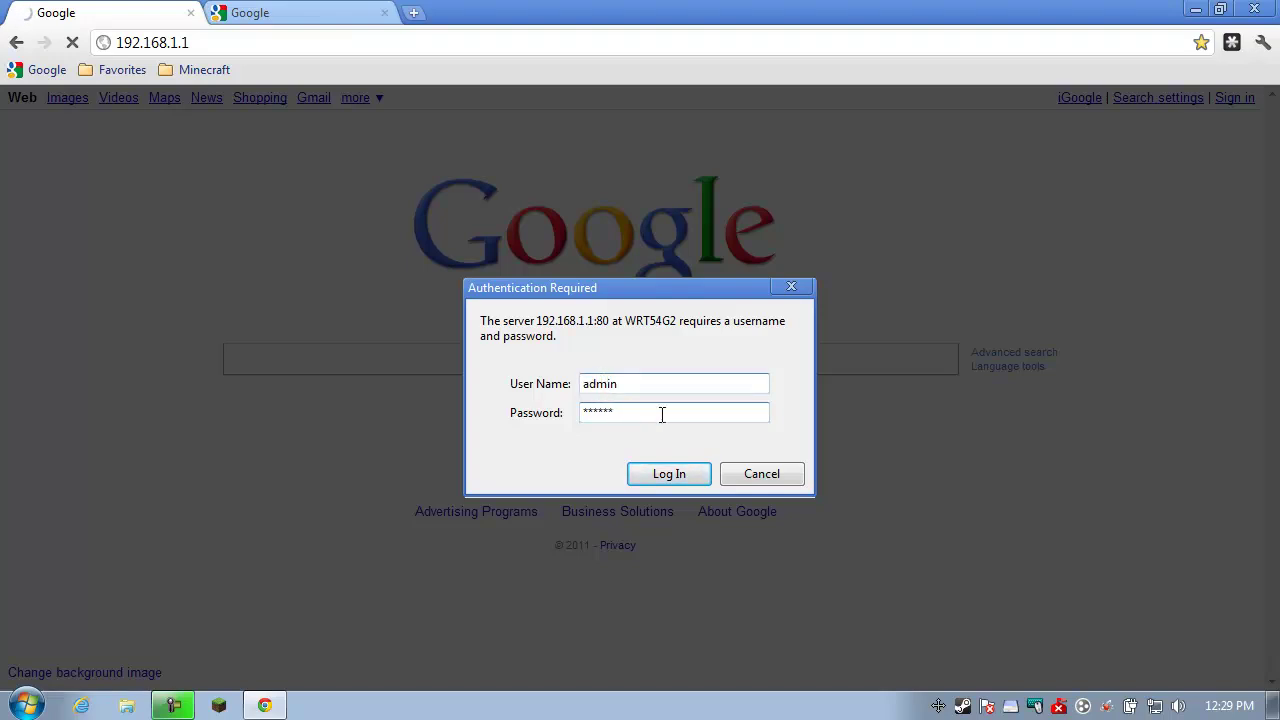
left_click(771, 480)
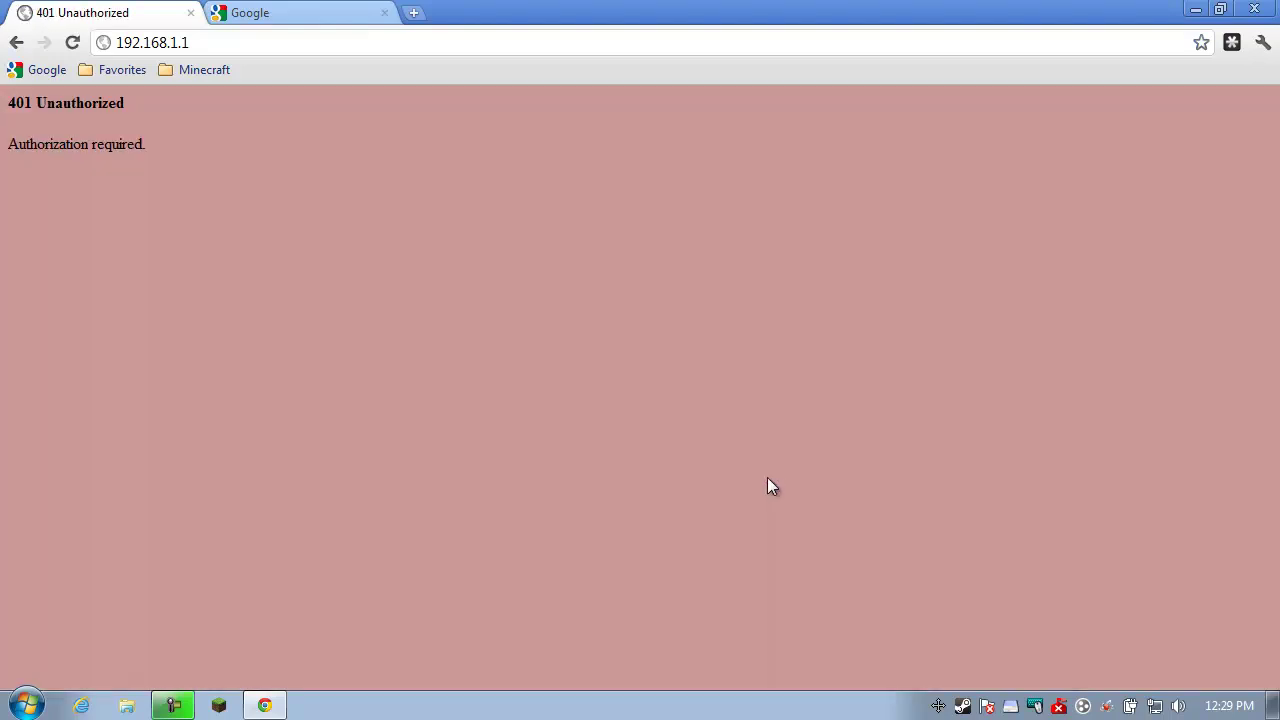
Search Google for portforward and open its Router Username and Password guide
left_click(258, 20)
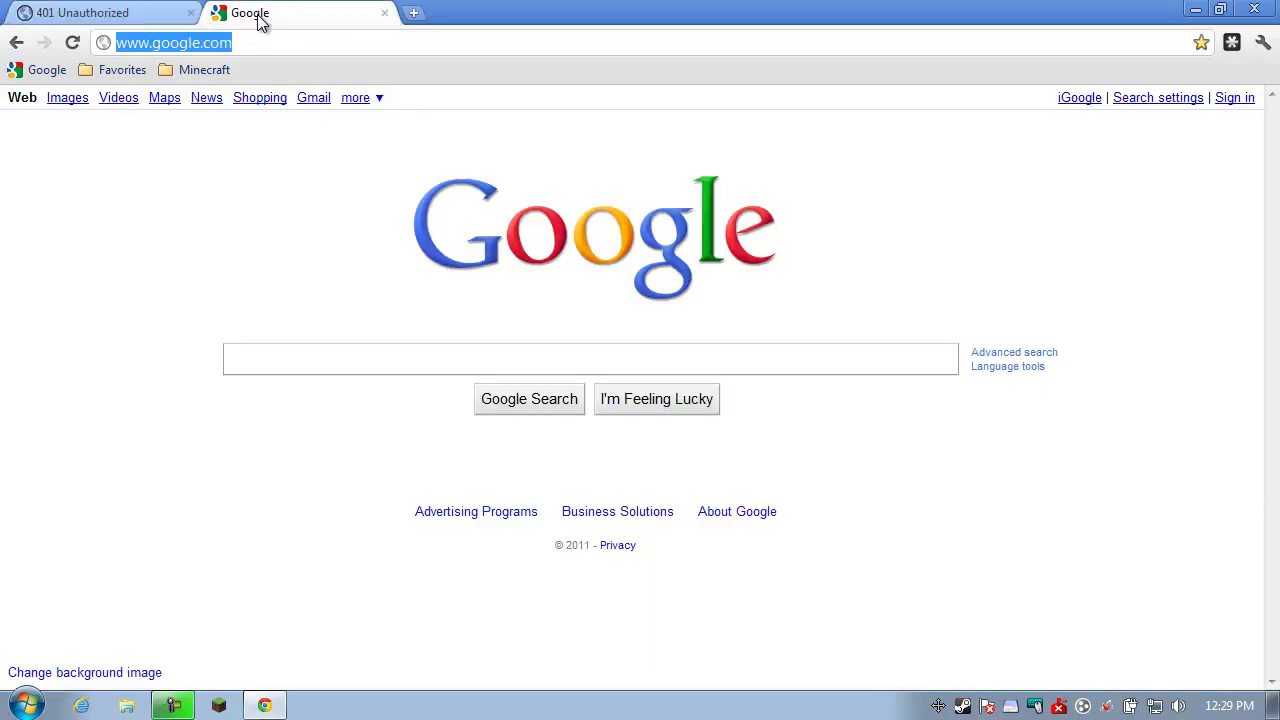
left_click(358, 353)
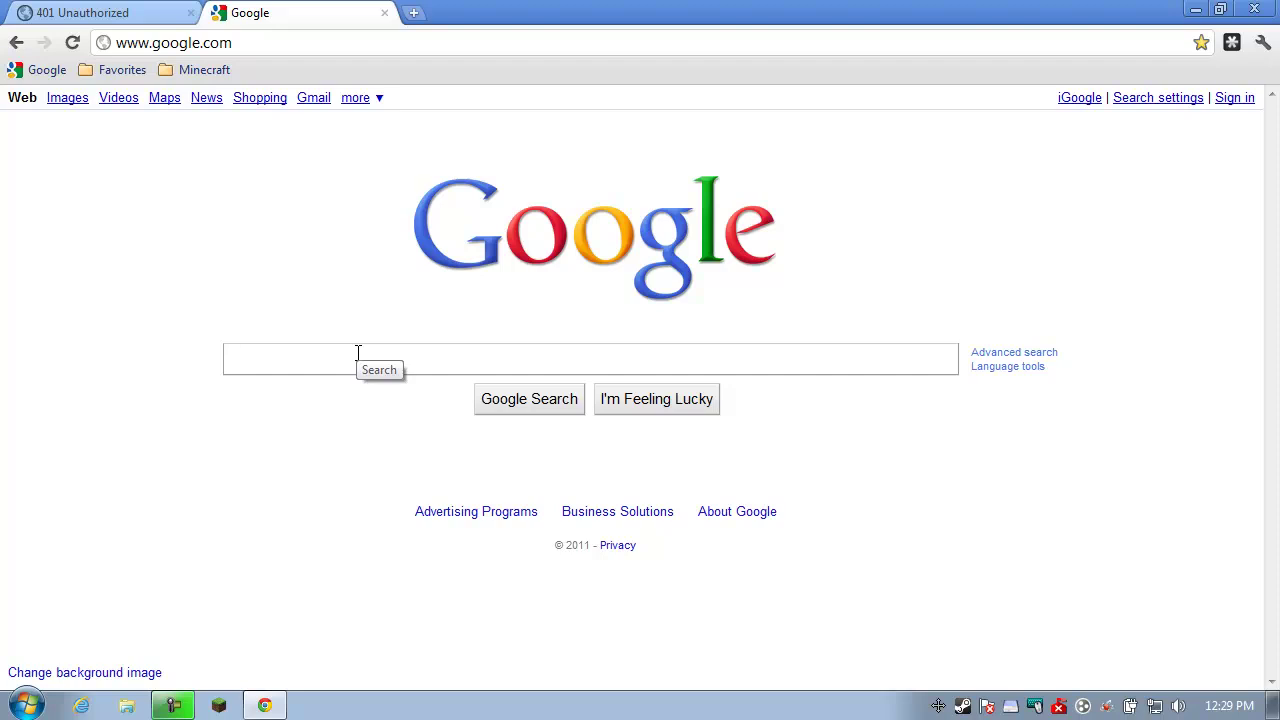
type("p")
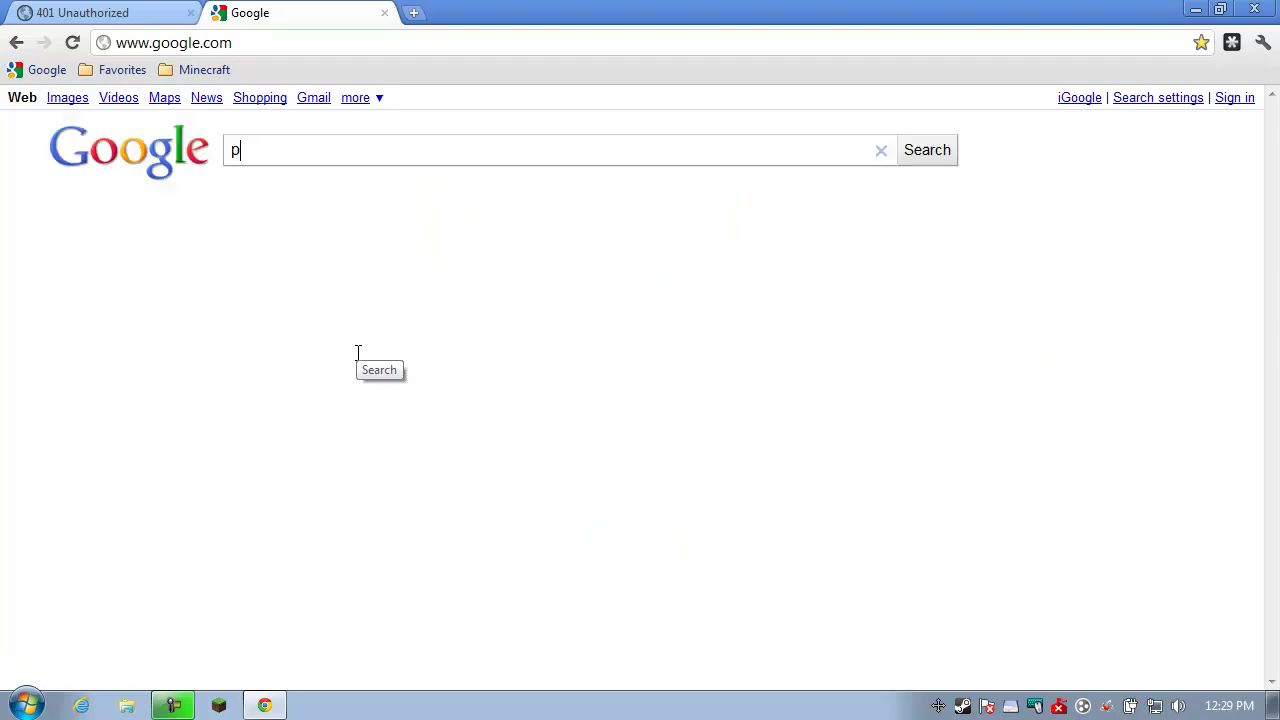
type("ortforward")
left_click(305, 183)
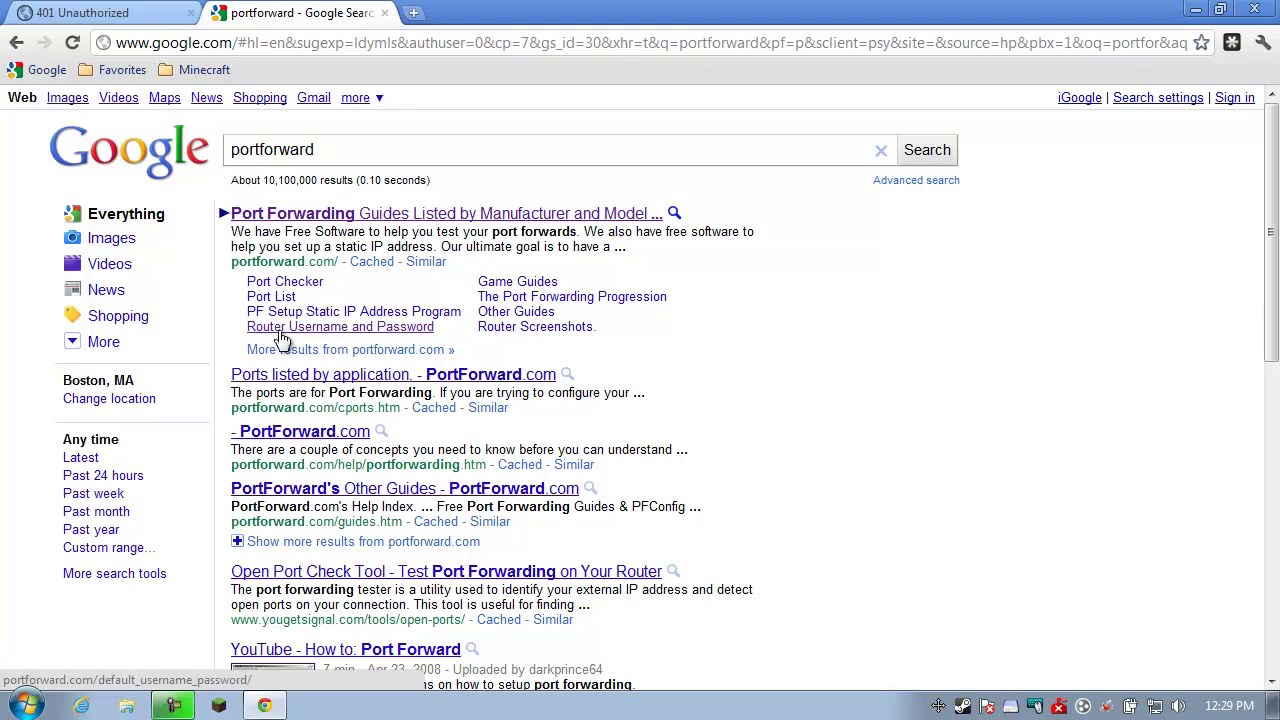
left_click(396, 332)
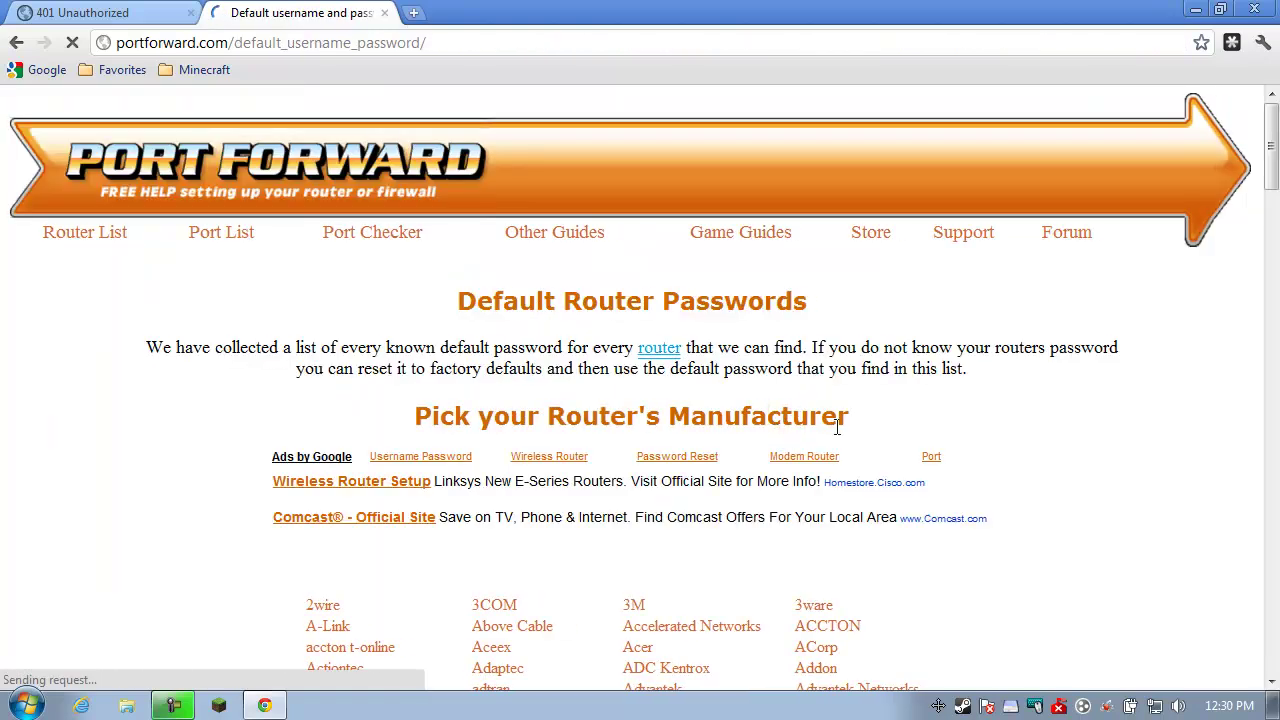
scroll(1055, 505, "down", 4)
scroll(970, 488, "down", 9)
scroll(782, 410, "down", 6)
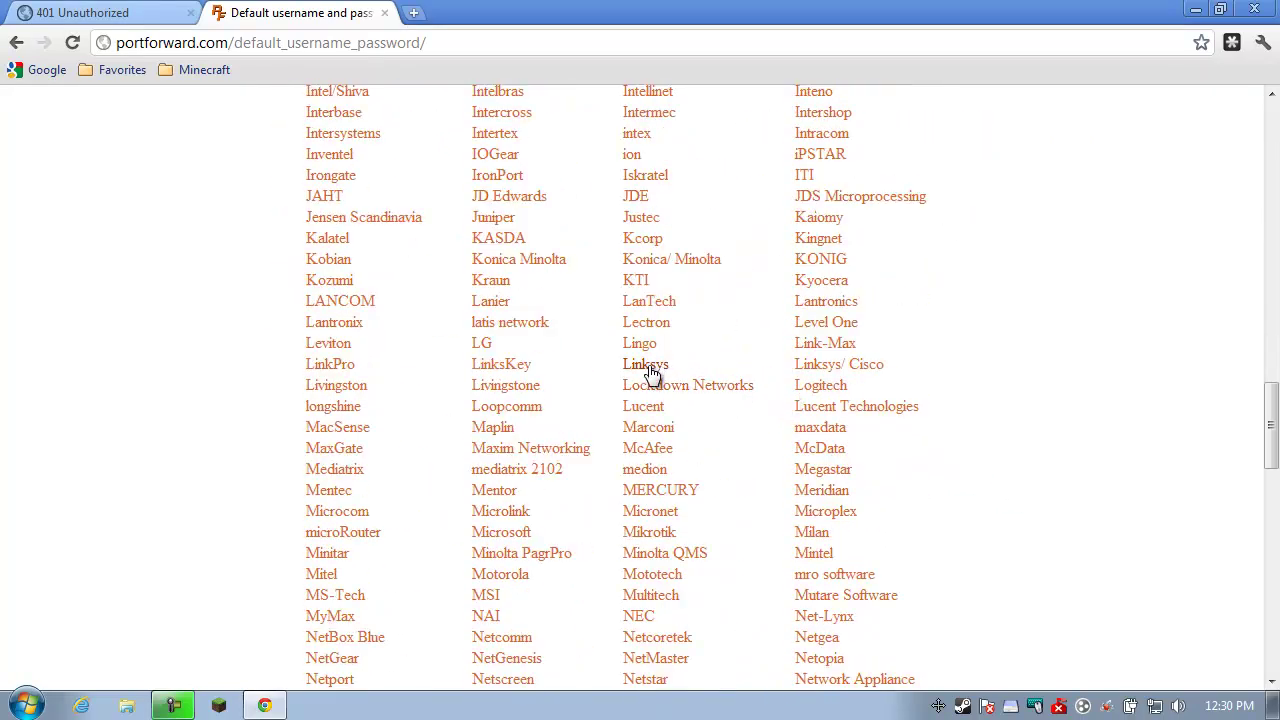
Find the WRT400N default credentials in the Linksys password table
left_click(648, 368)
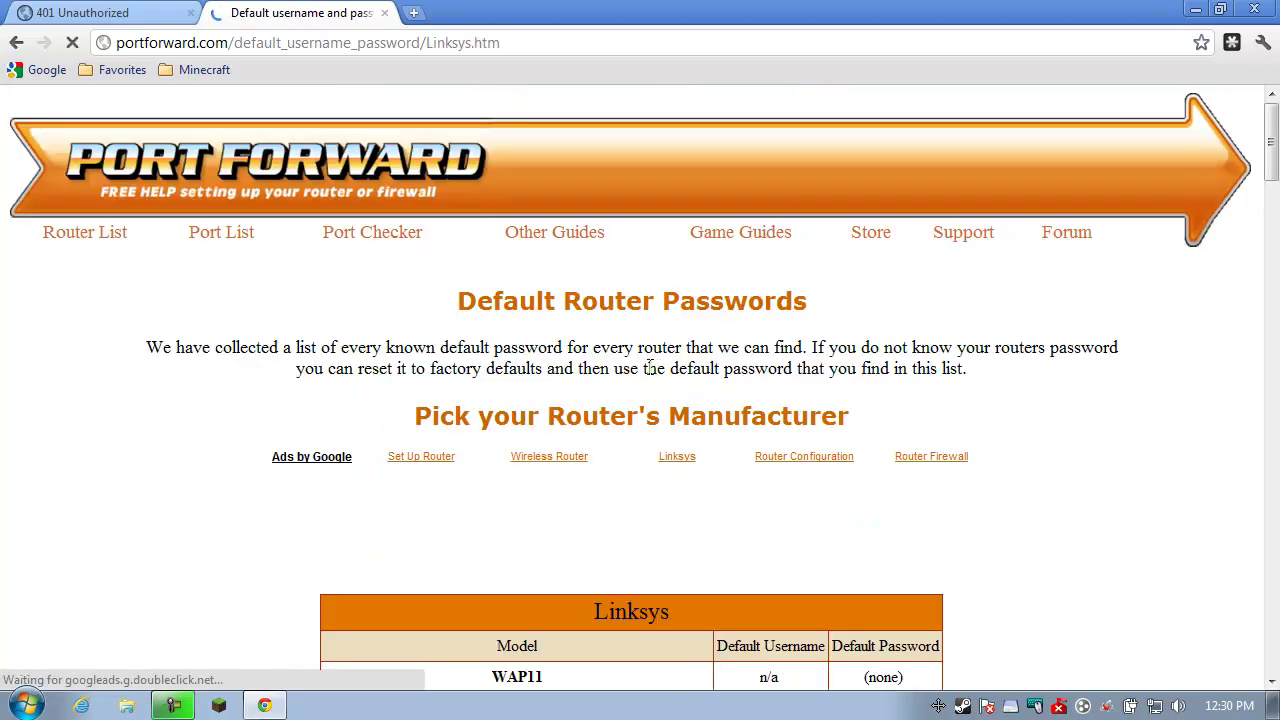
scroll(1165, 517, "down", 6)
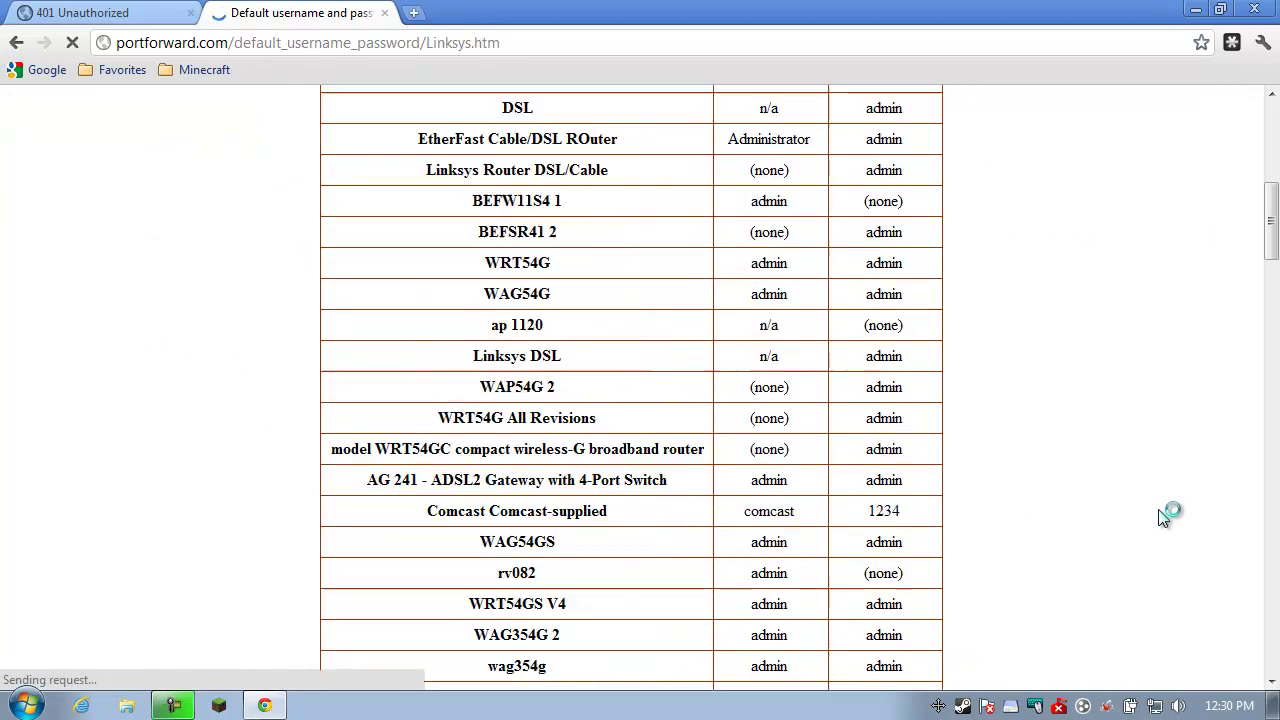
scroll(519, 350, "up", 3)
scroll(640, 395, "down", 2)
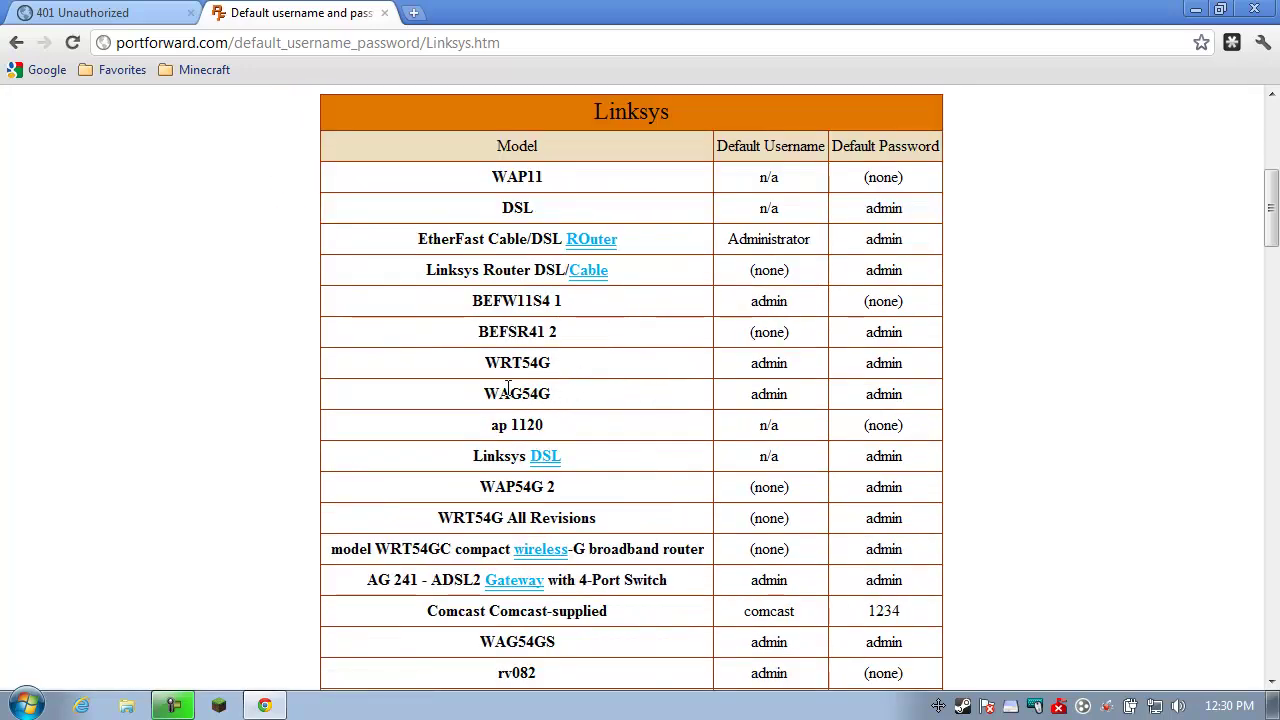
left_click_drag(486, 394, 556, 394)
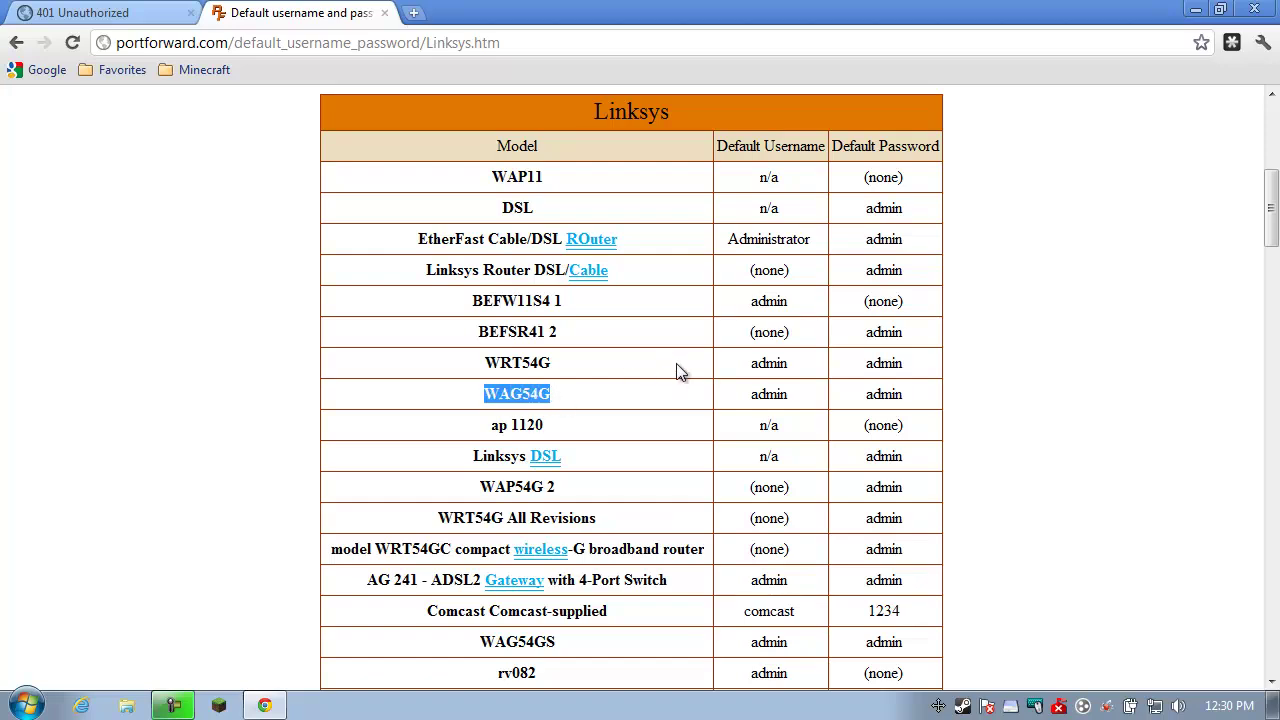
scroll(676, 370, "down", 10)
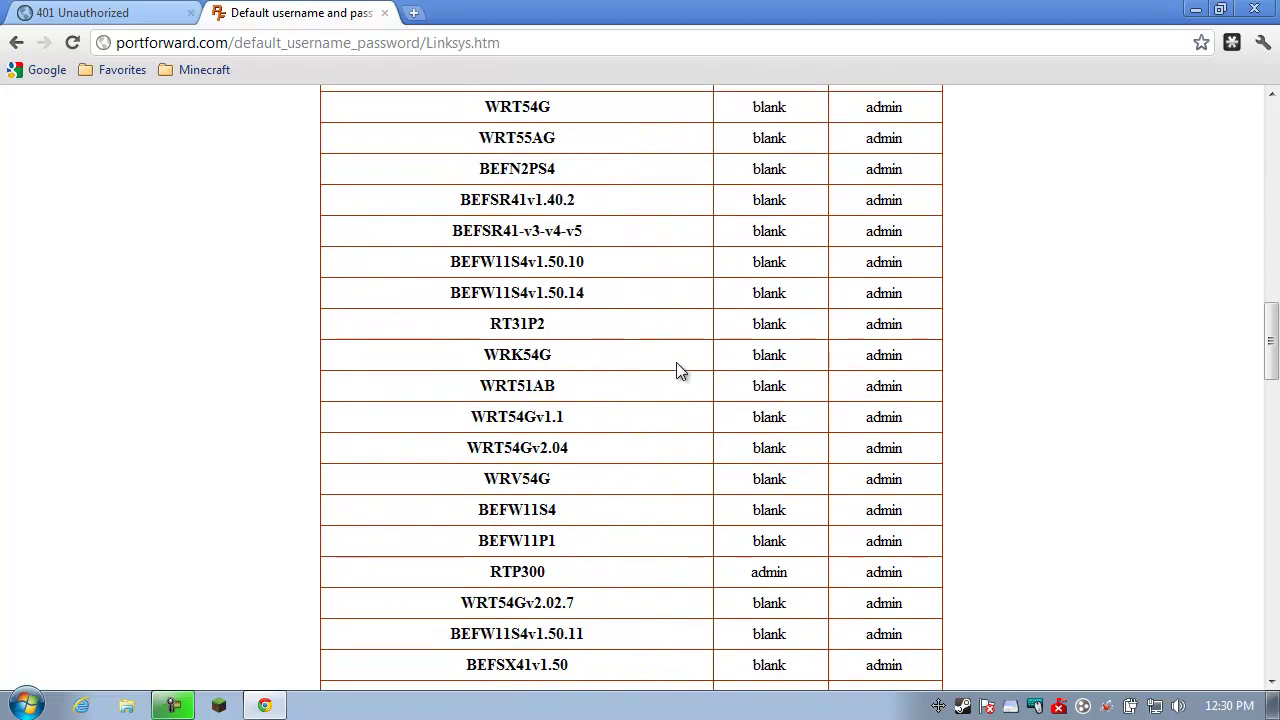
scroll(676, 370, "down", 12)
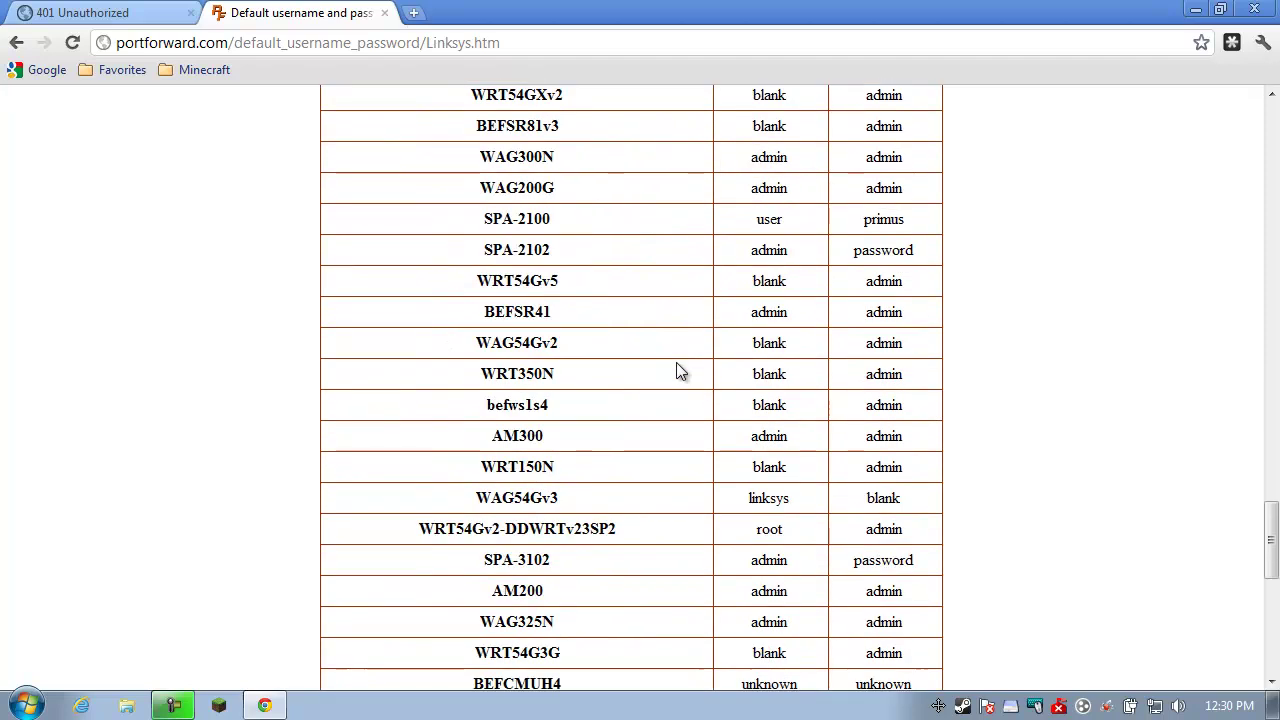
scroll(677, 370, "down", 7)
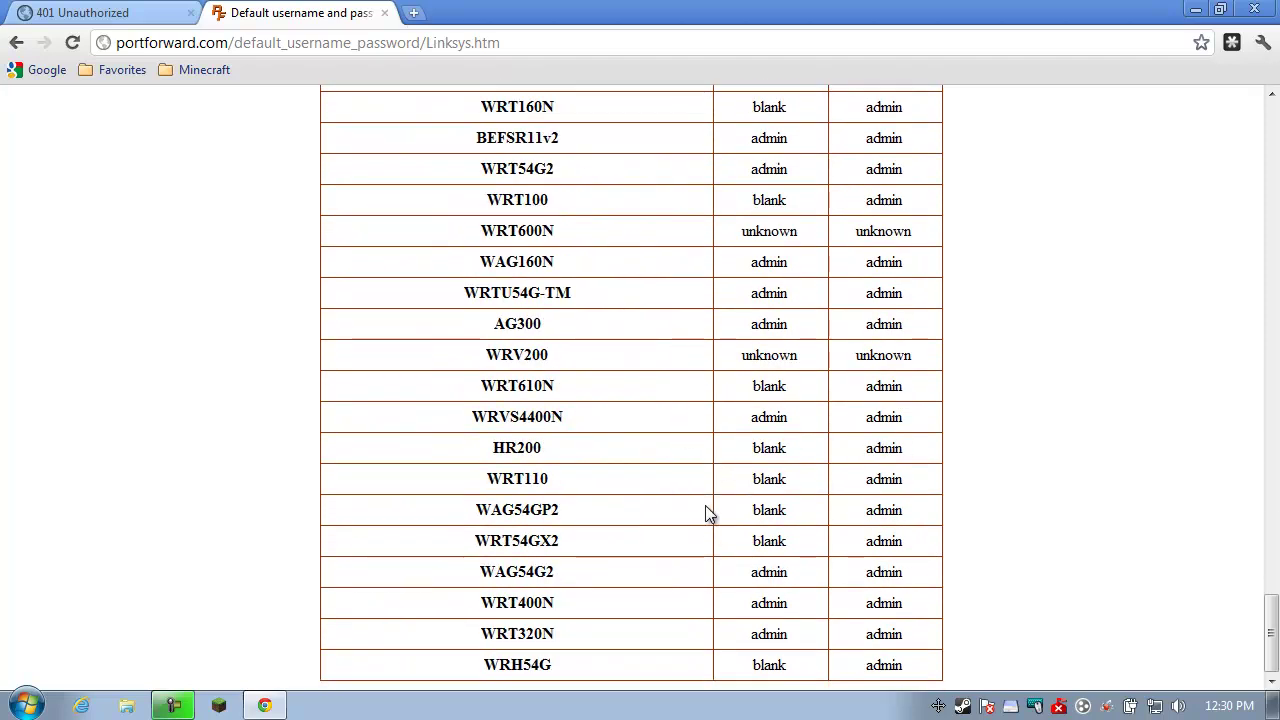
double_click(526, 603)
left_click(896, 598)
Compare the password list with the router tab, then return to the router admin page
left_click(128, 16)
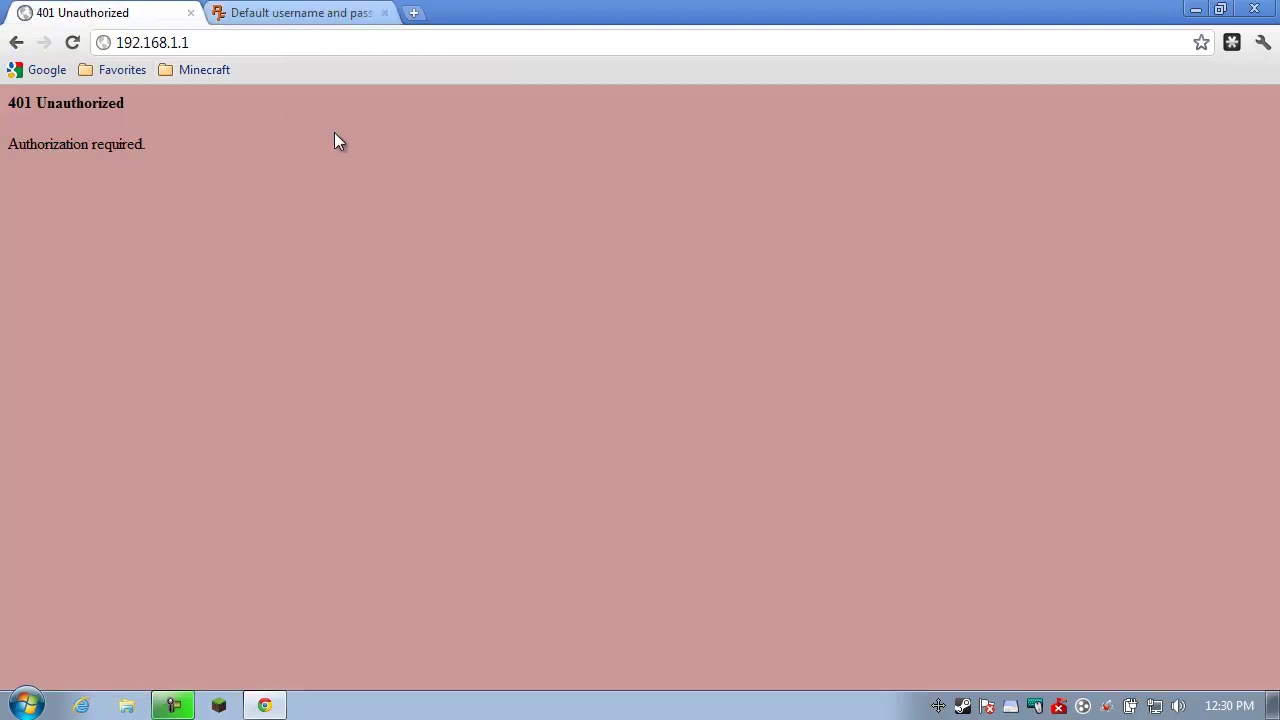
left_click(338, 16)
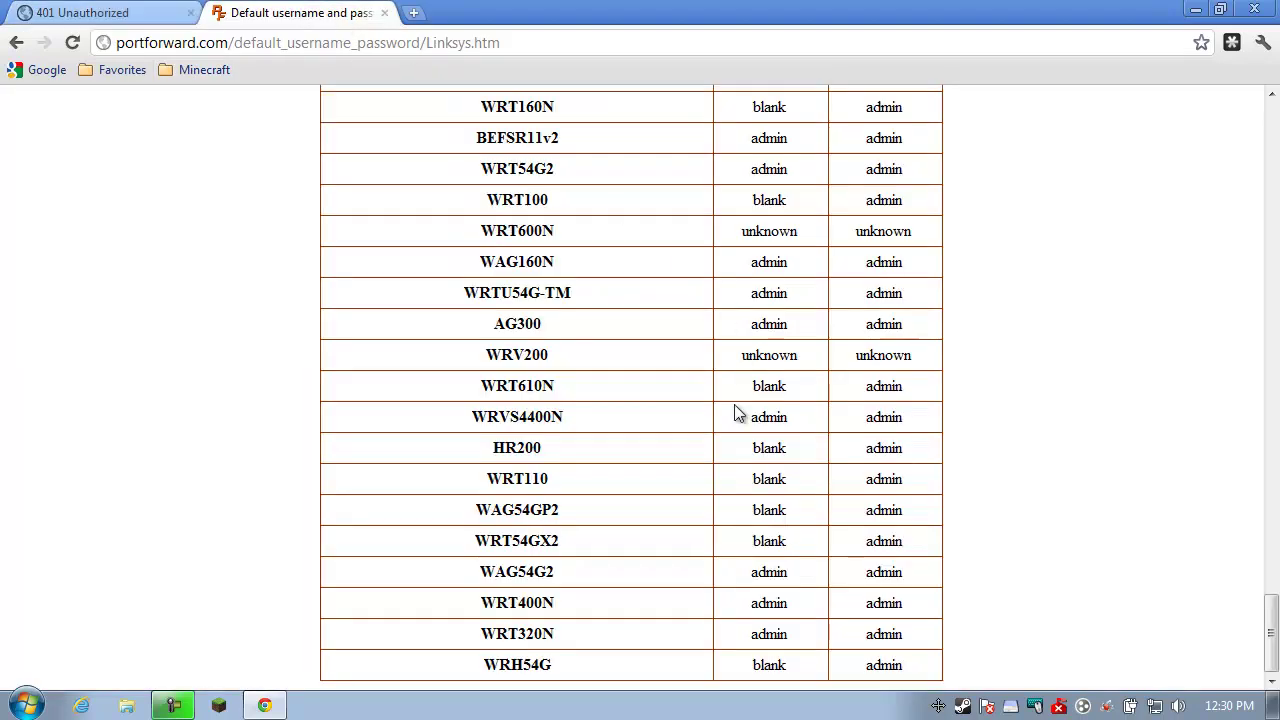
scroll(720, 430, "up", 7)
left_click_drag(1270, 545, 1271, 124)
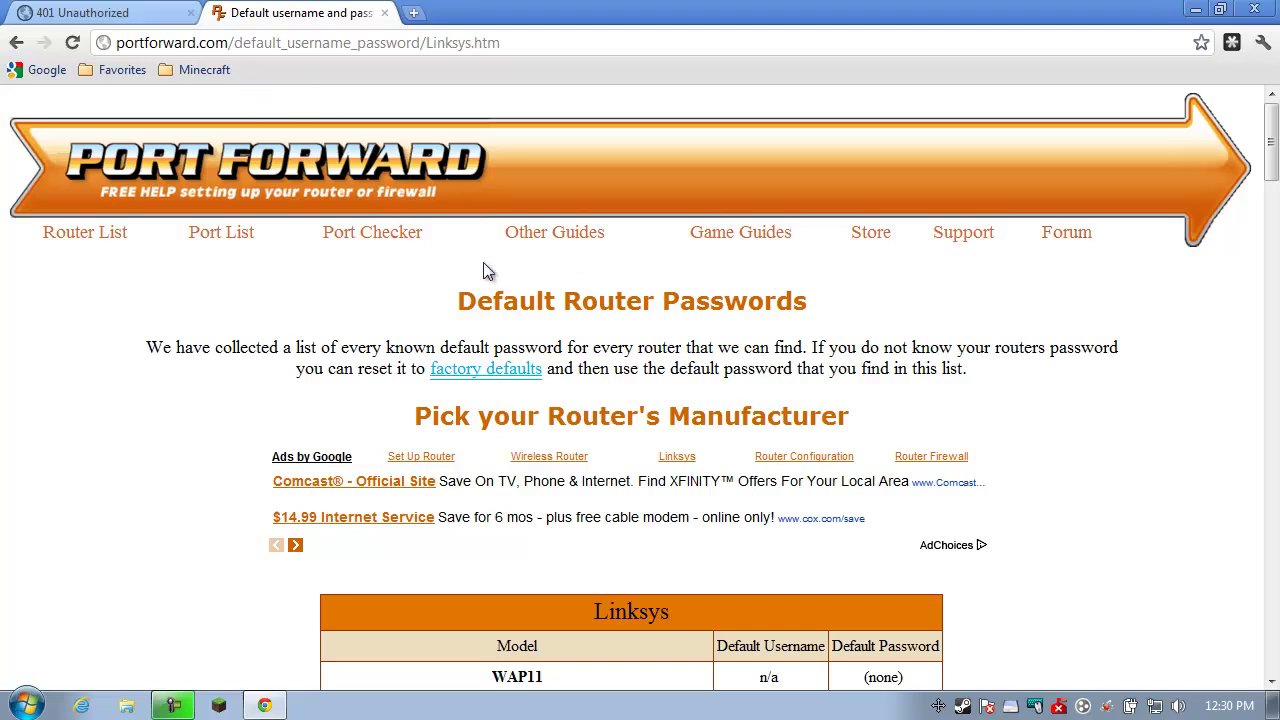
left_click(145, 20)
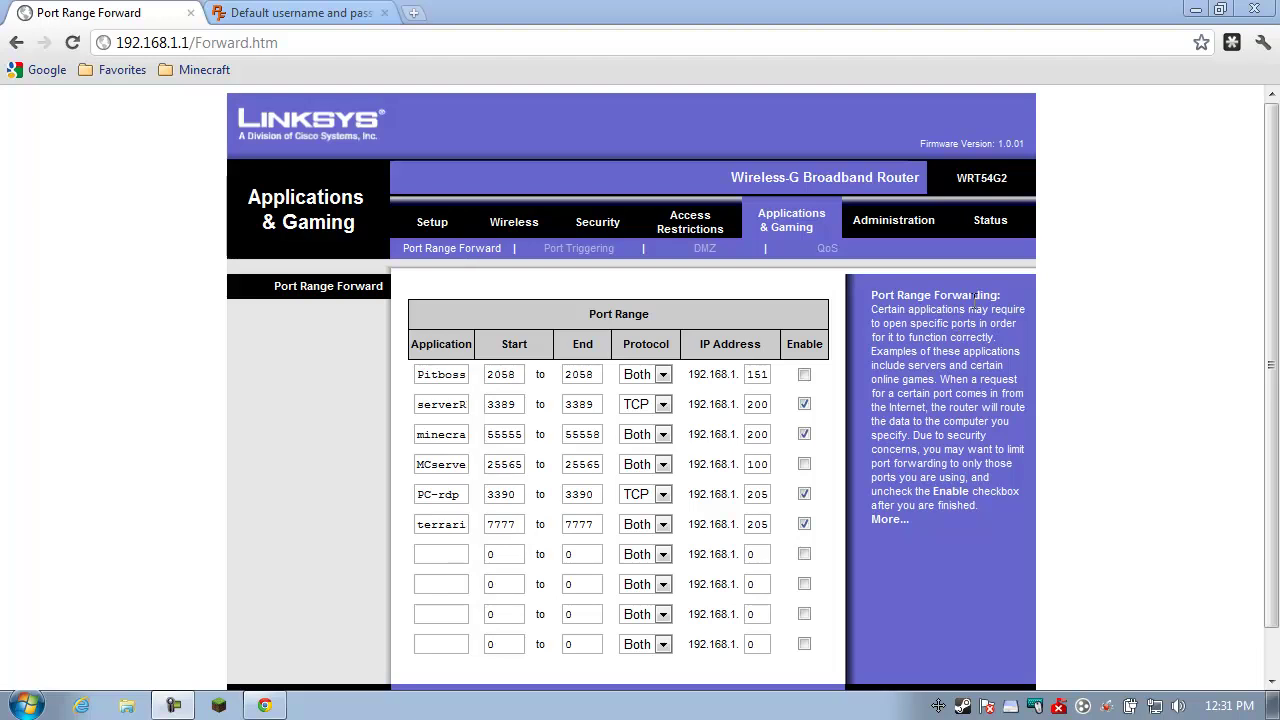
left_click(796, 226)
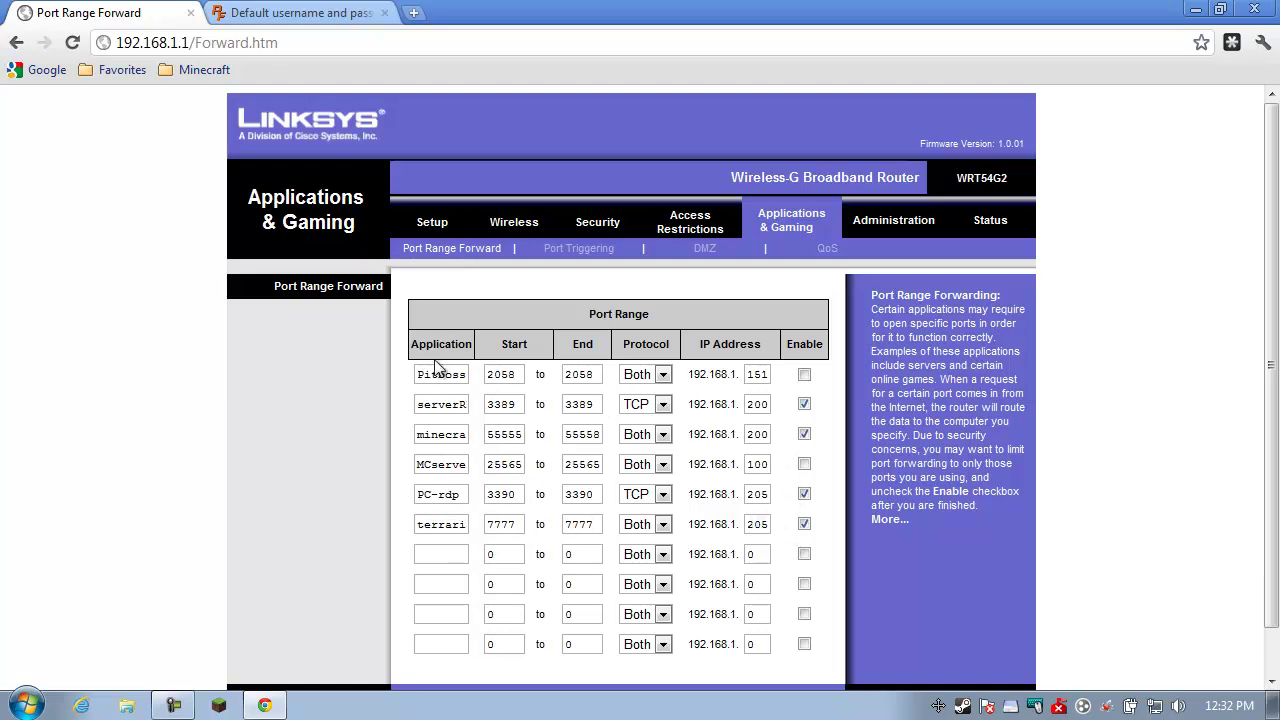
double_click(457, 524)
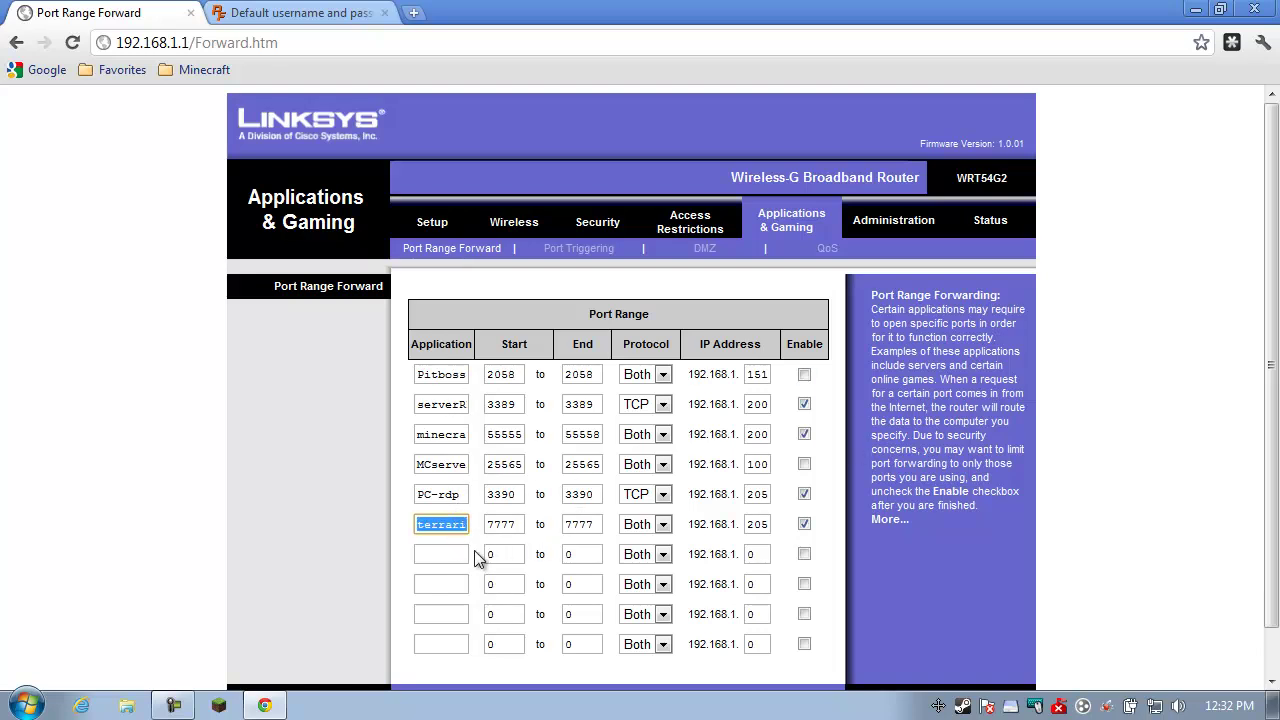
left_click(490, 530)
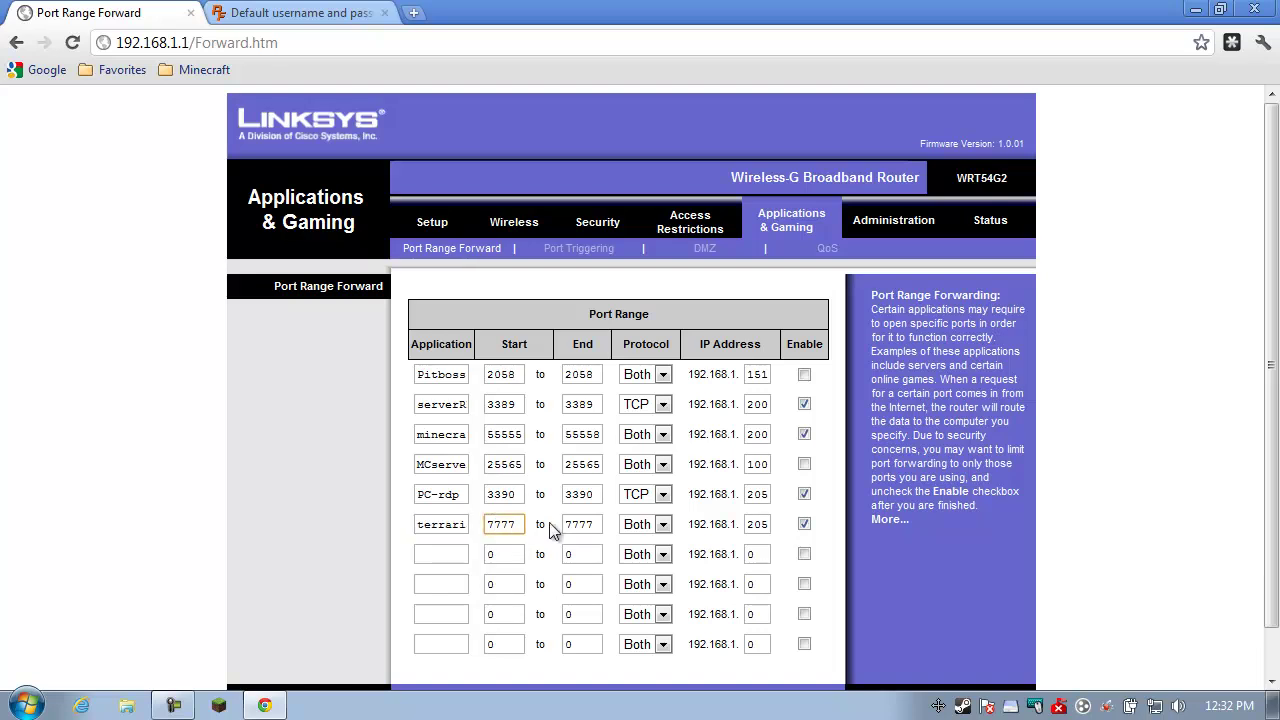
double_click(510, 530)
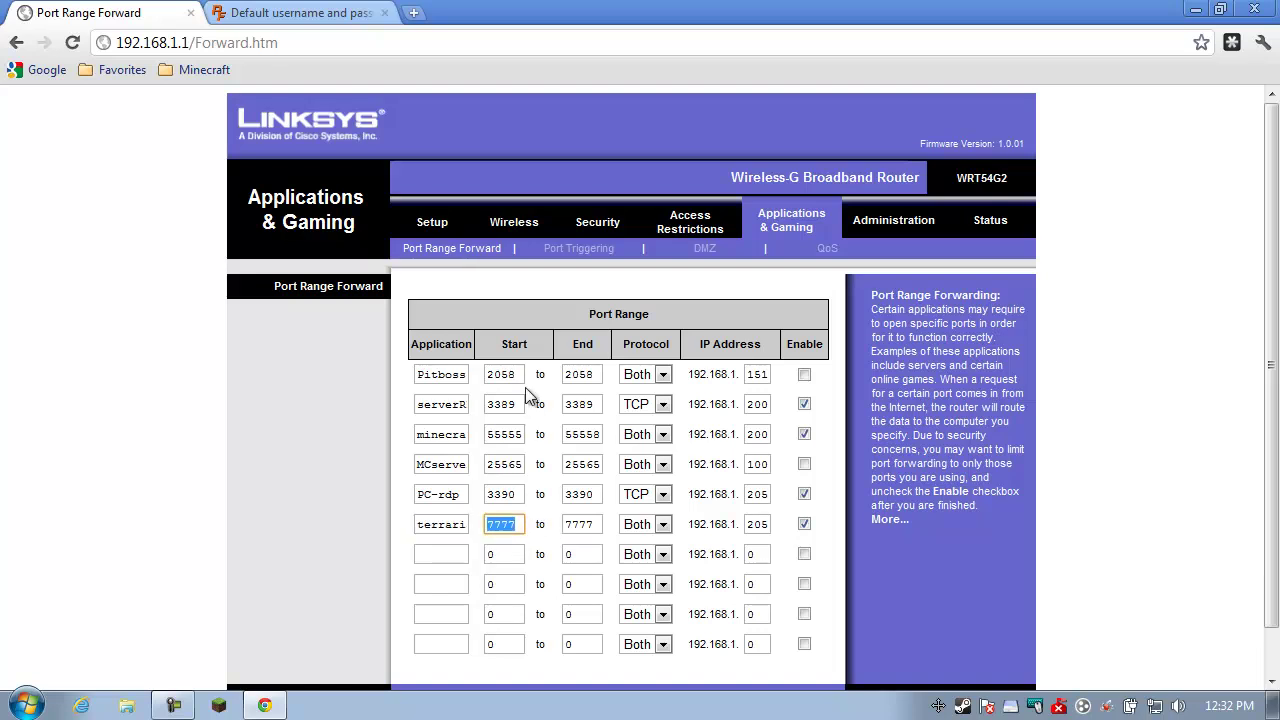
double_click(589, 522)
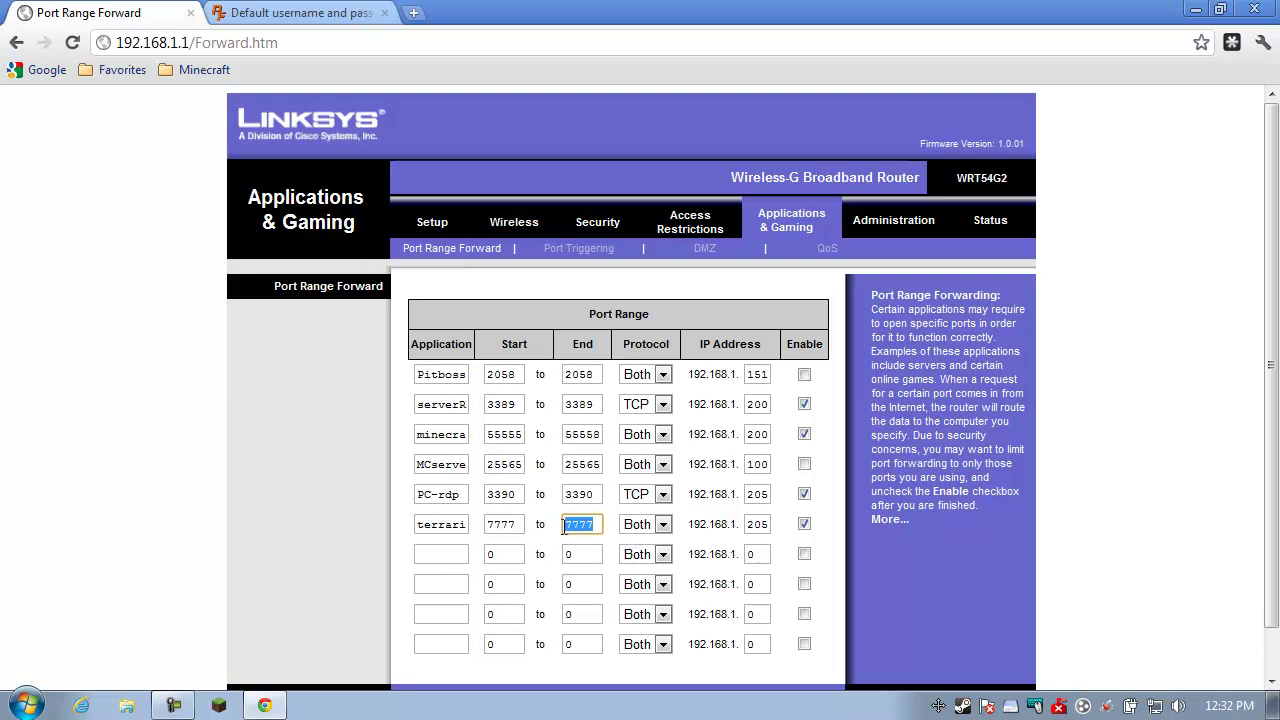
double_click(510, 525)
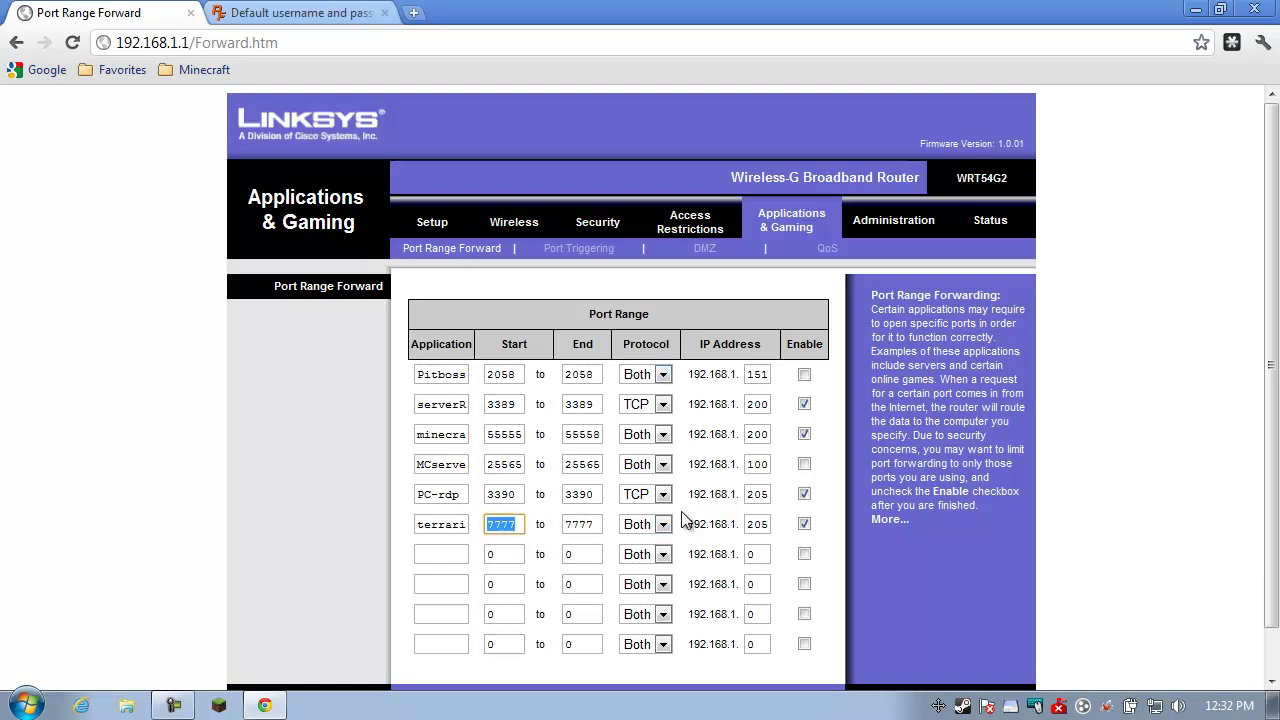
left_click(664, 527)
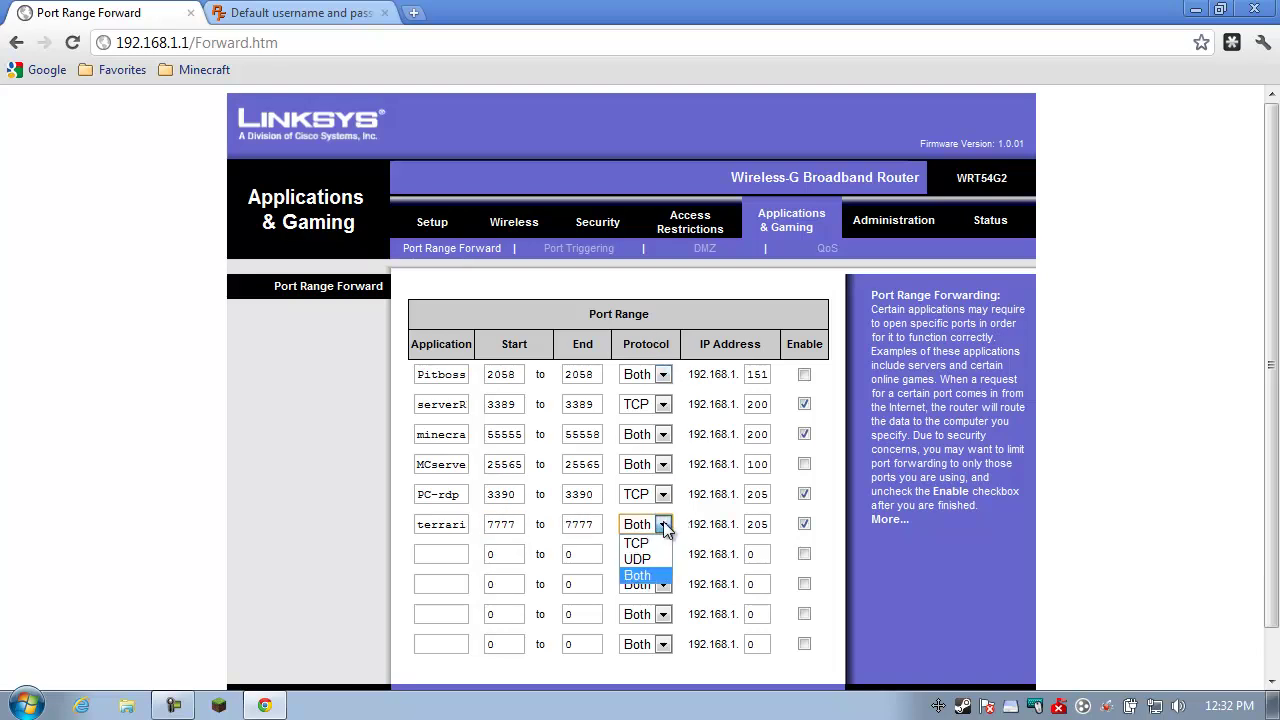
left_click(646, 578)
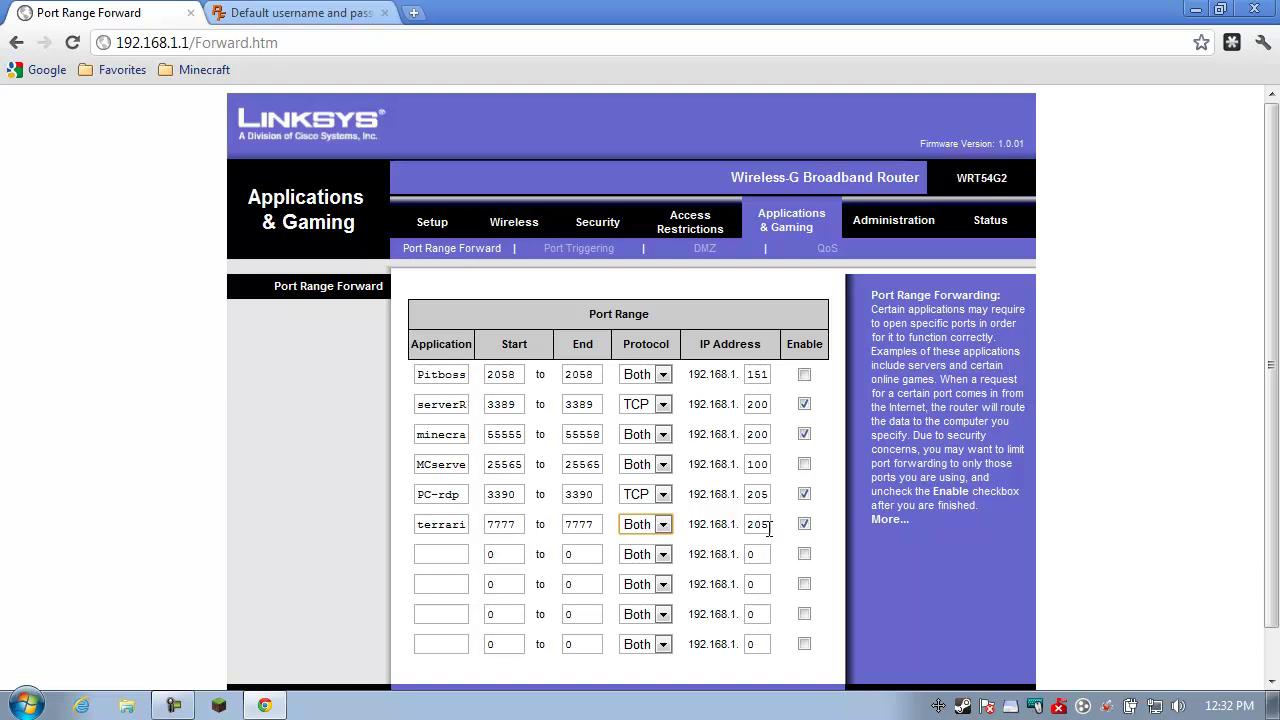
double_click(750, 526)
type("205")
double_click(507, 525)
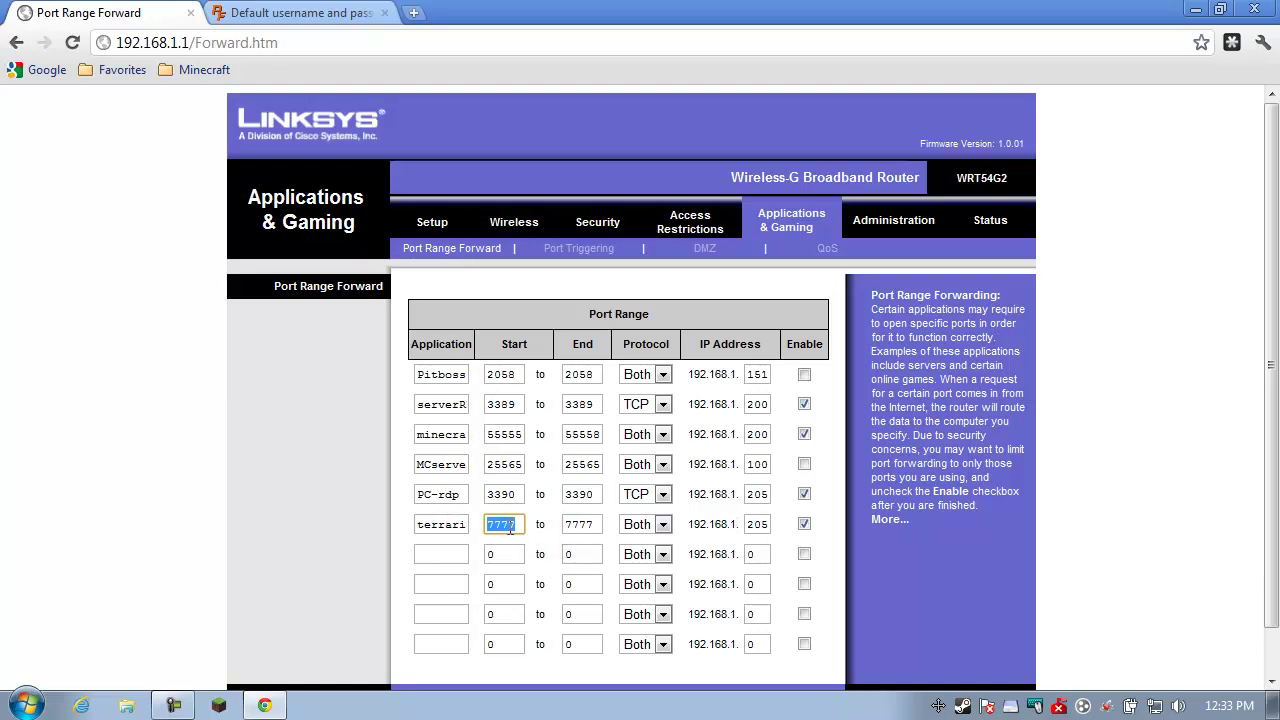
left_click(751, 524)
double_click(759, 524)
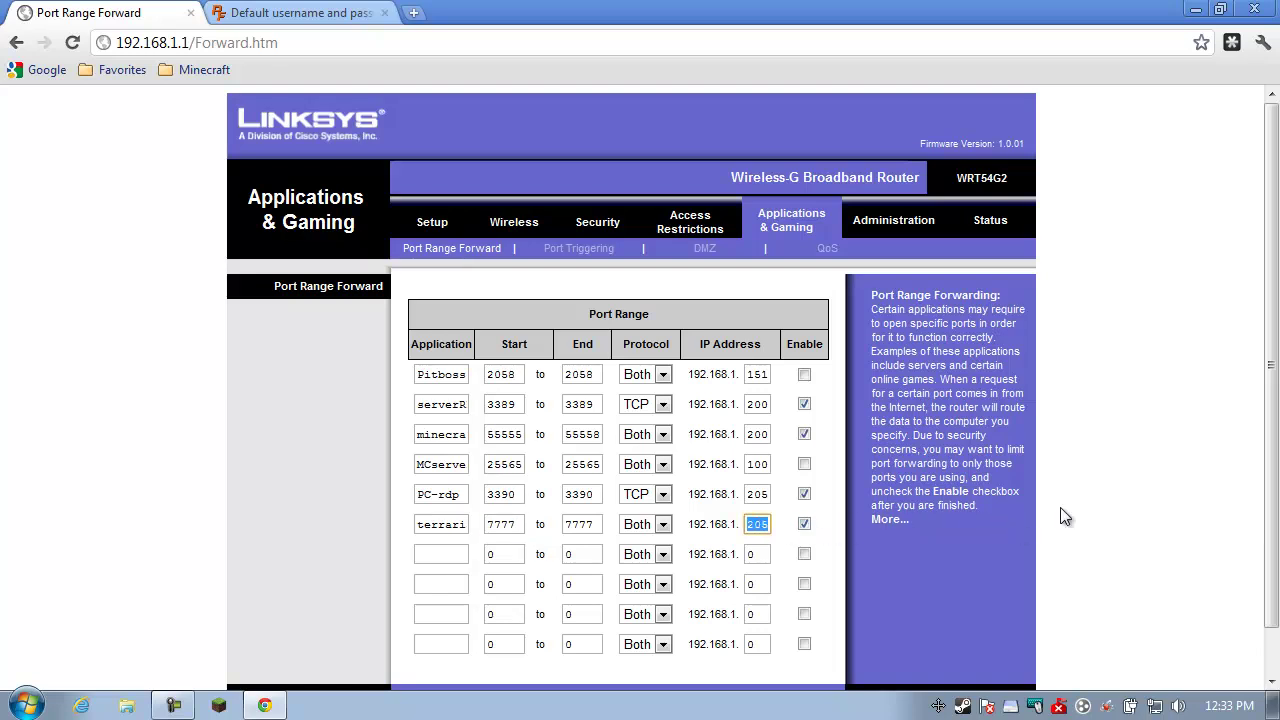
key("alt+Tab")
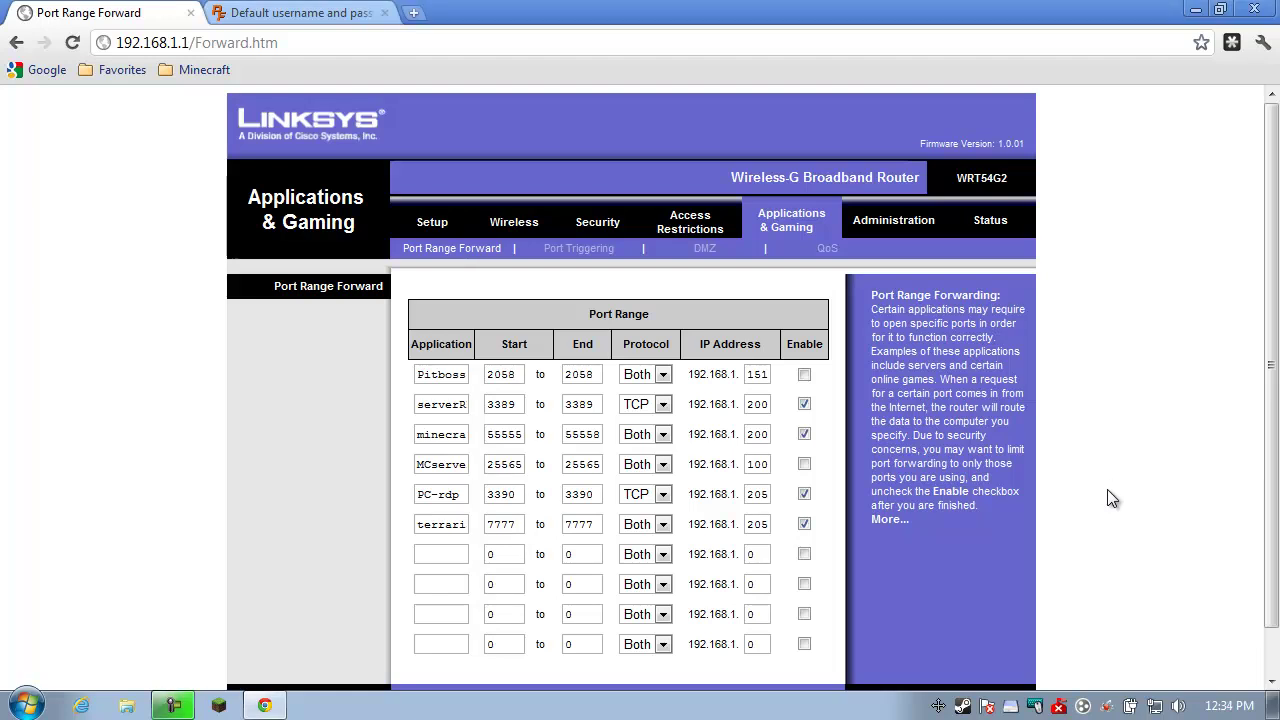
Scroll the port forwarding page down to Save Settings and back up
scroll(1107, 489, "down", 1)
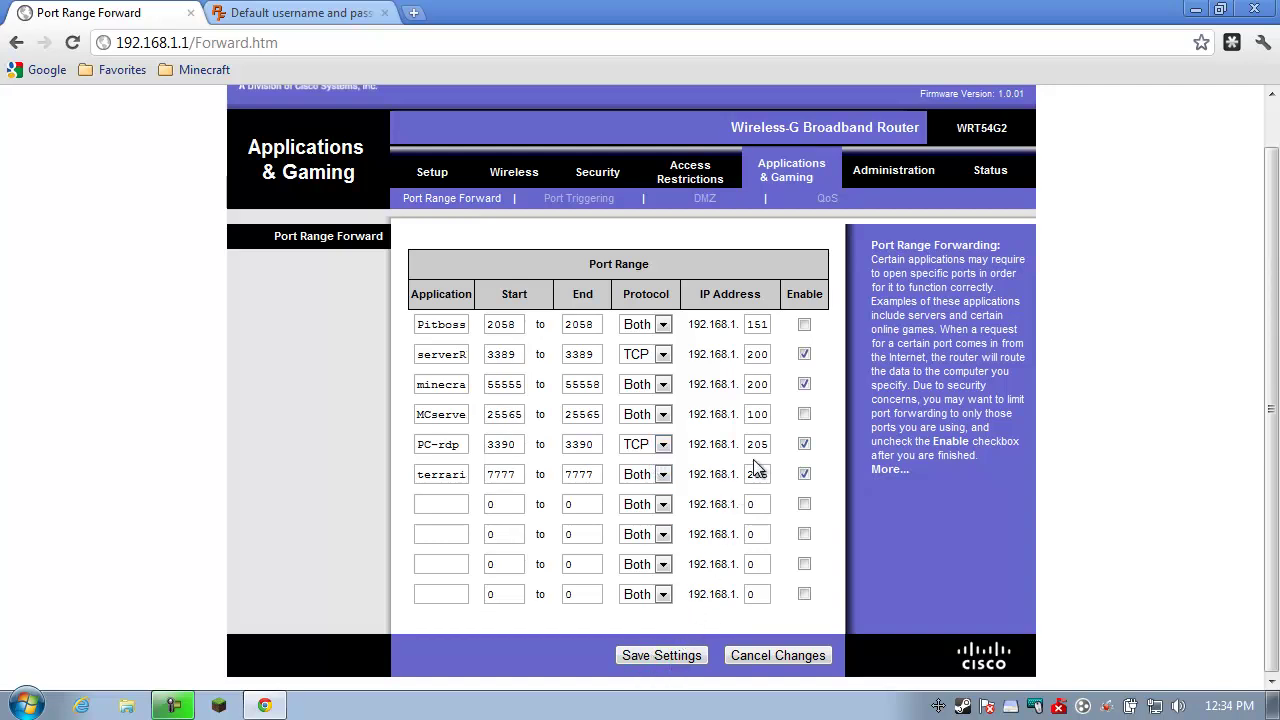
scroll(757, 468, "up", 1)
scroll(757, 468, "down", 1)
scroll(757, 468, "up", 1)
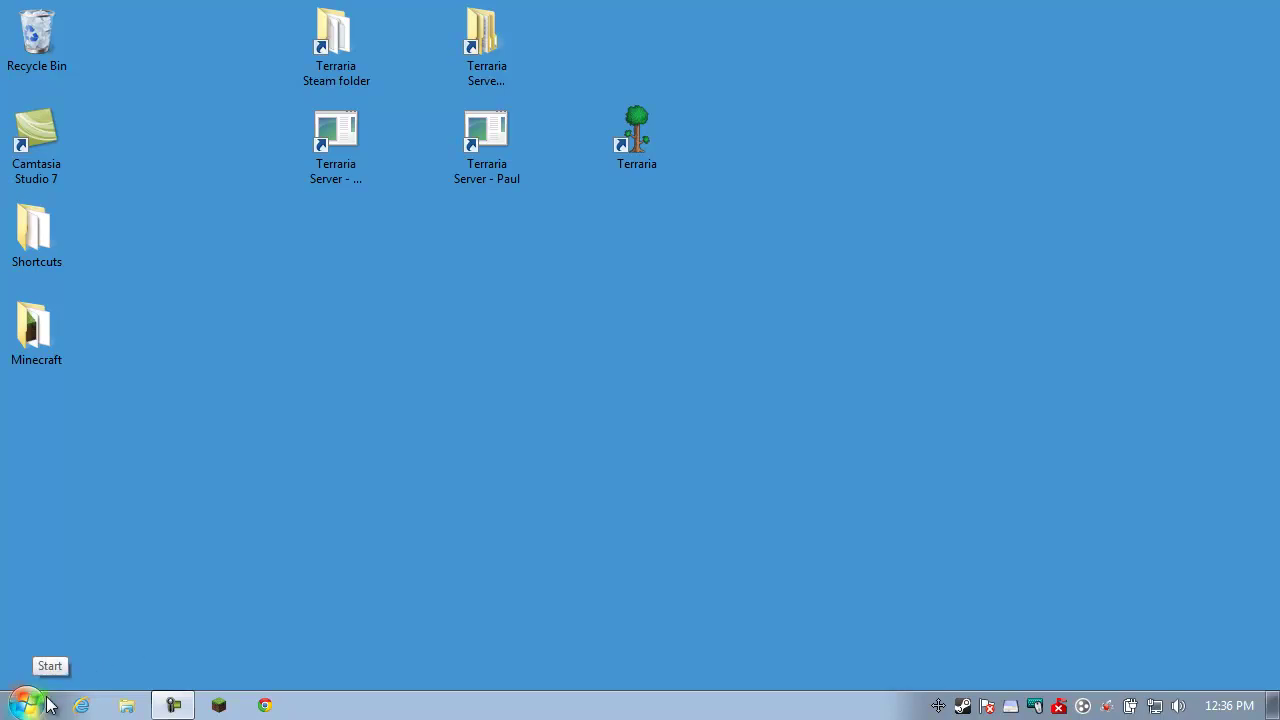
Go through Control Panel > System and Security > Windows Firewall to the allowed programs list
left_click(30, 705)
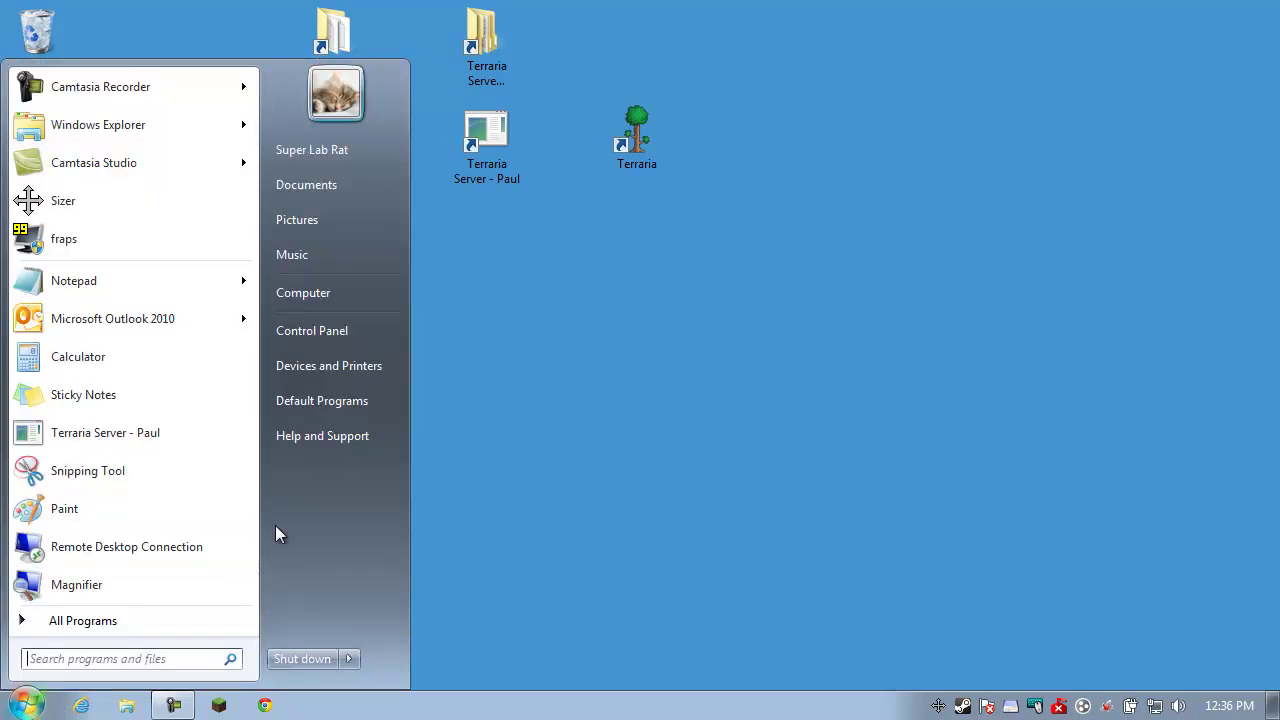
left_click(334, 335)
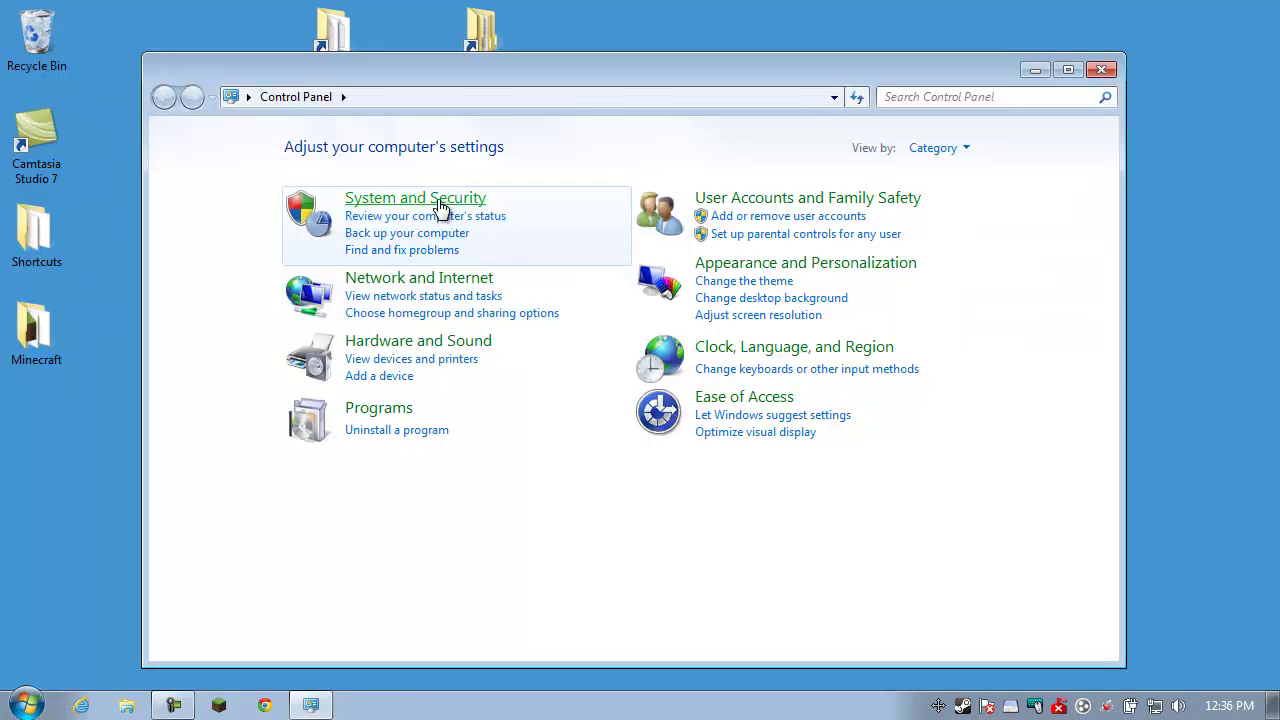
left_click(443, 199)
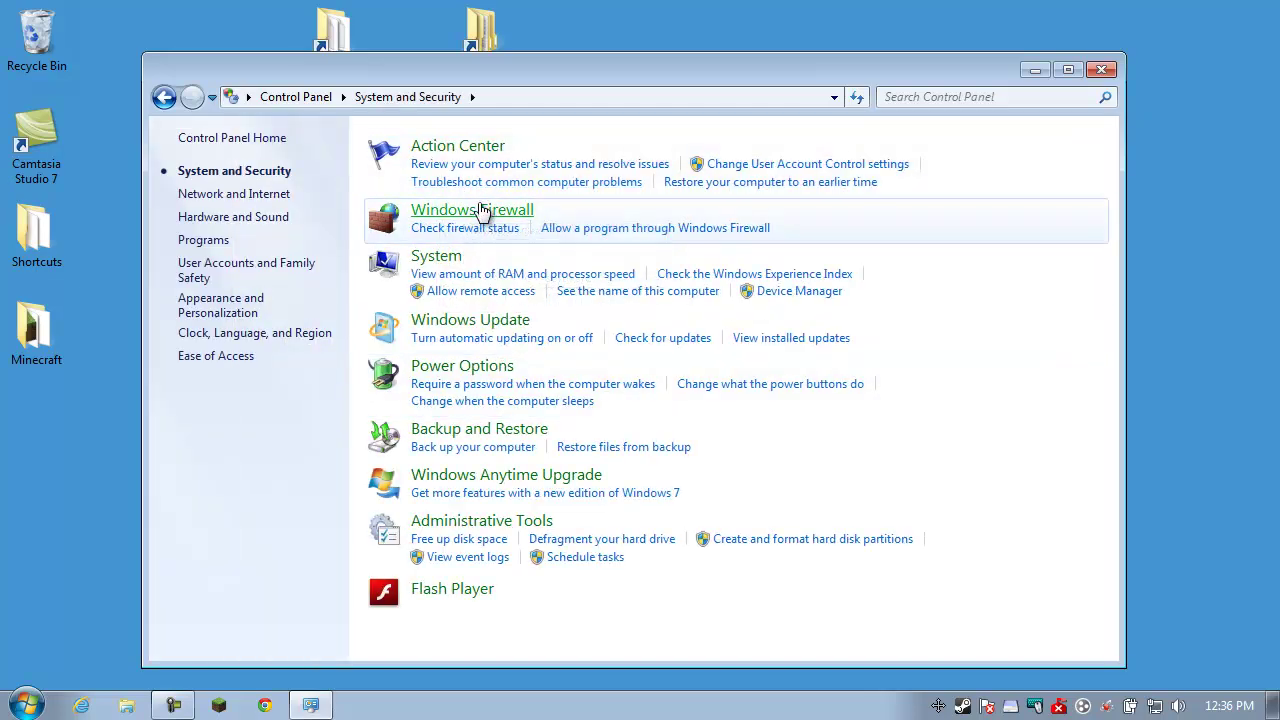
left_click(481, 212)
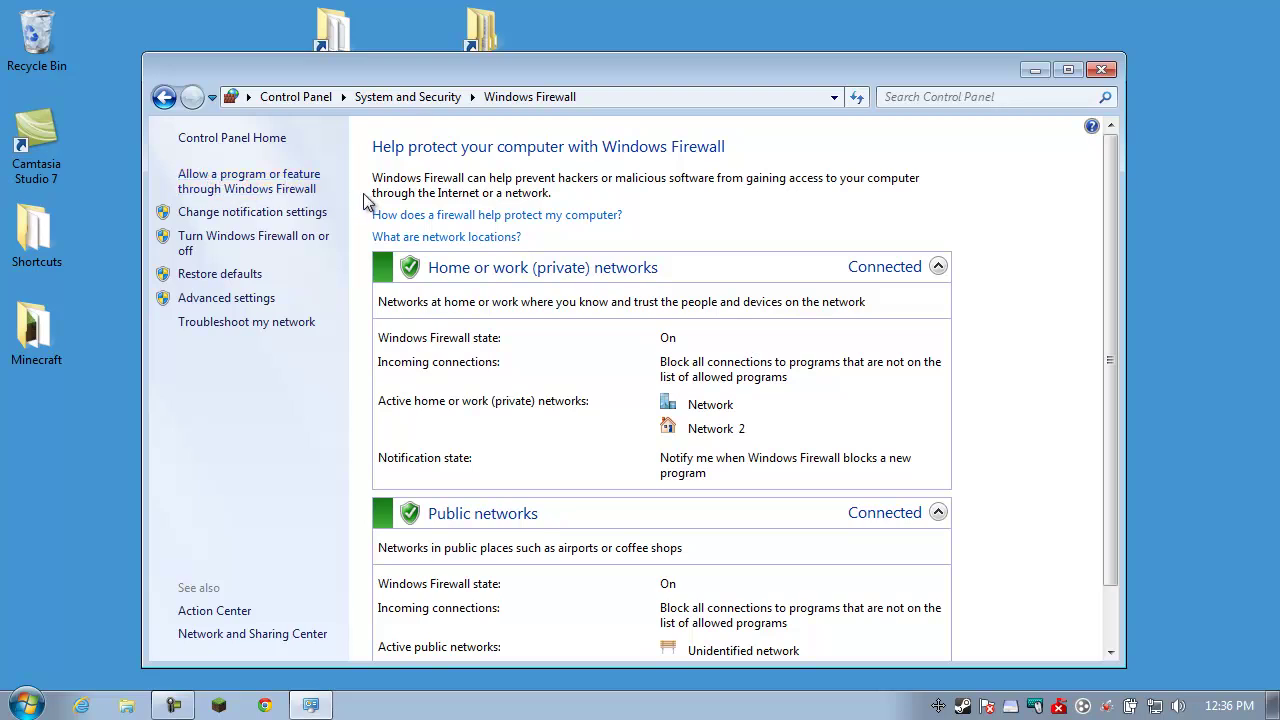
left_click(302, 190)
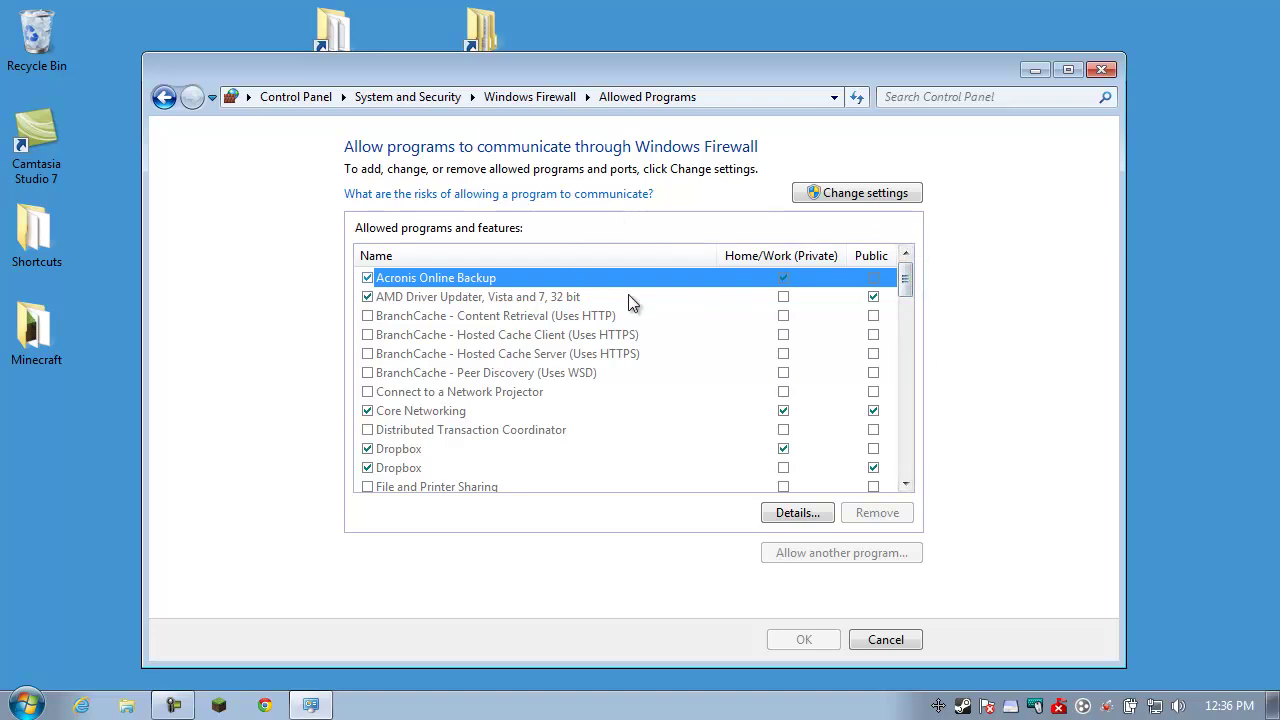
Unlock the allowed programs list with Change settings and select the Terraria entry
left_click_drag(548, 298, 470, 336)
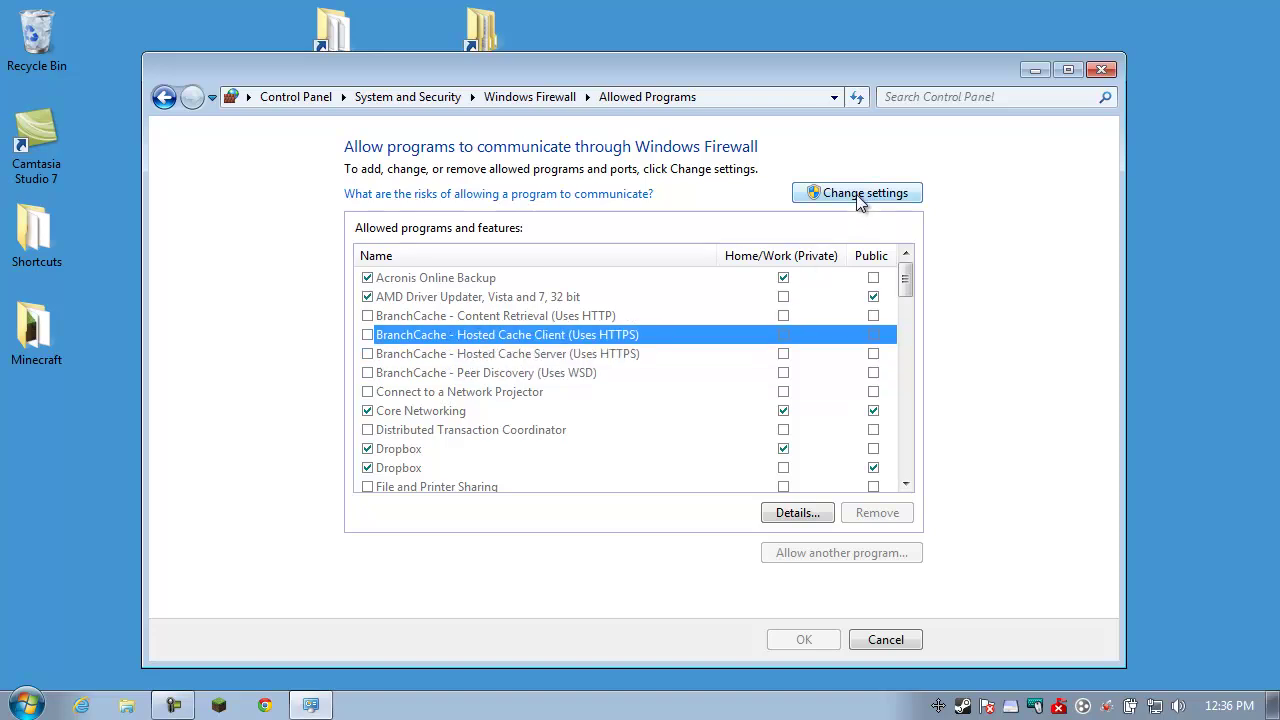
left_click(856, 194)
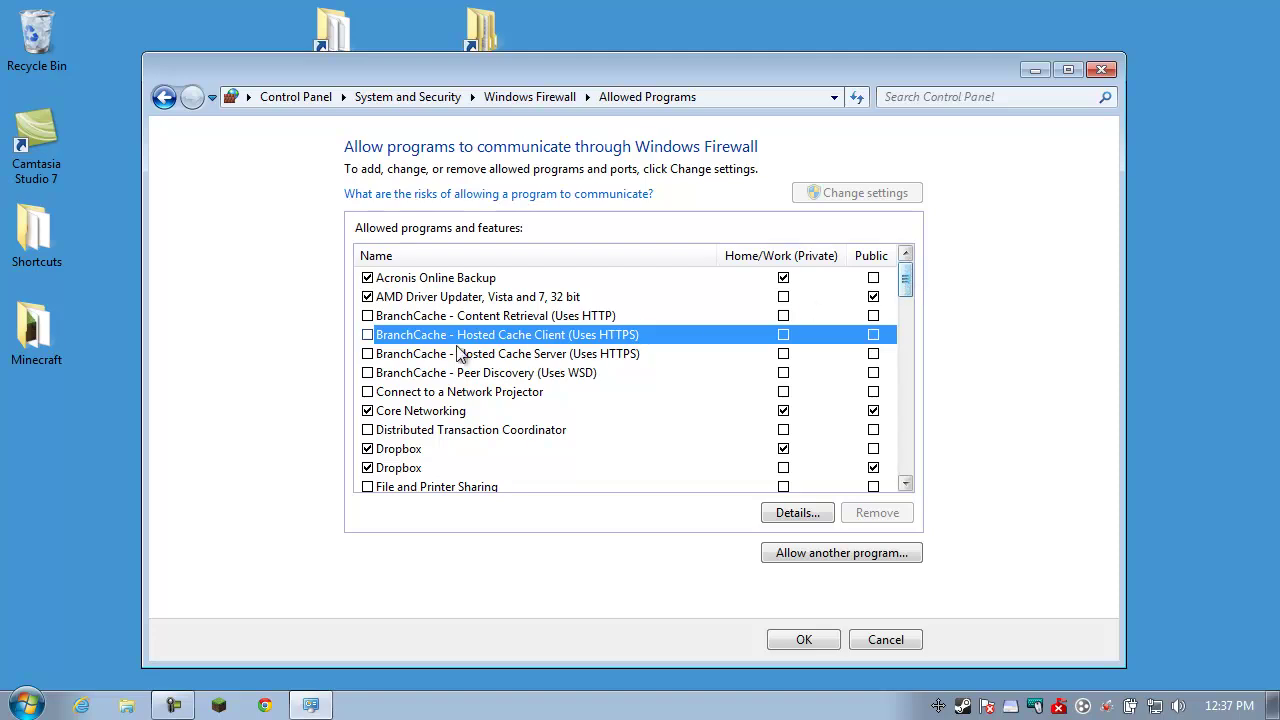
left_click_drag(905, 271, 893, 406)
left_click(410, 335)
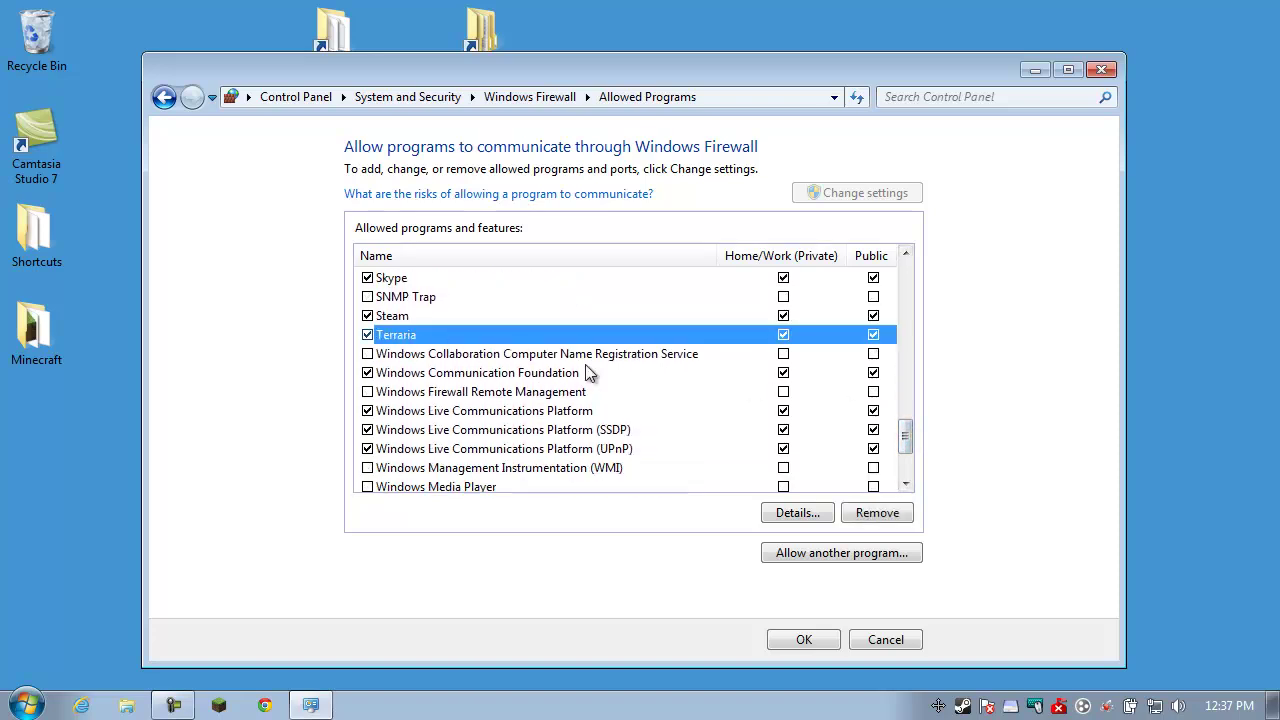
Confirm in Details that Terraria's path ends in terraria.exe, then cancel
left_click(820, 518)
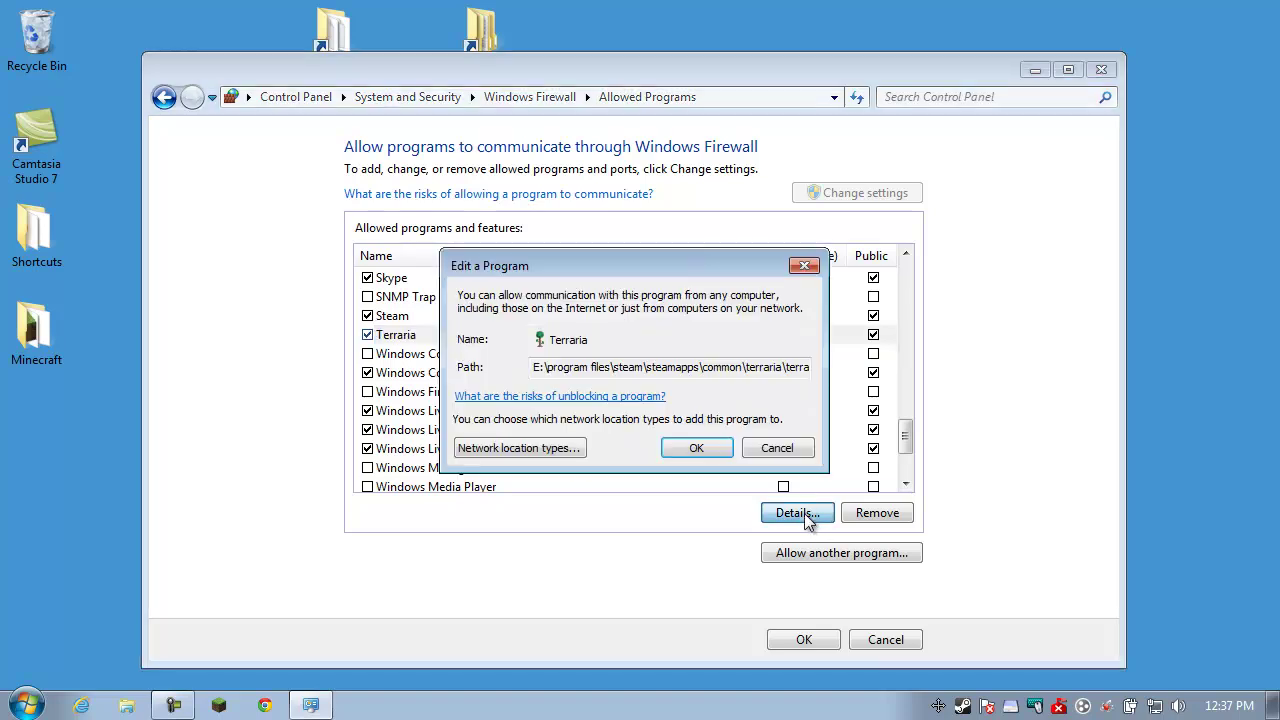
left_click_drag(780, 372, 801, 375)
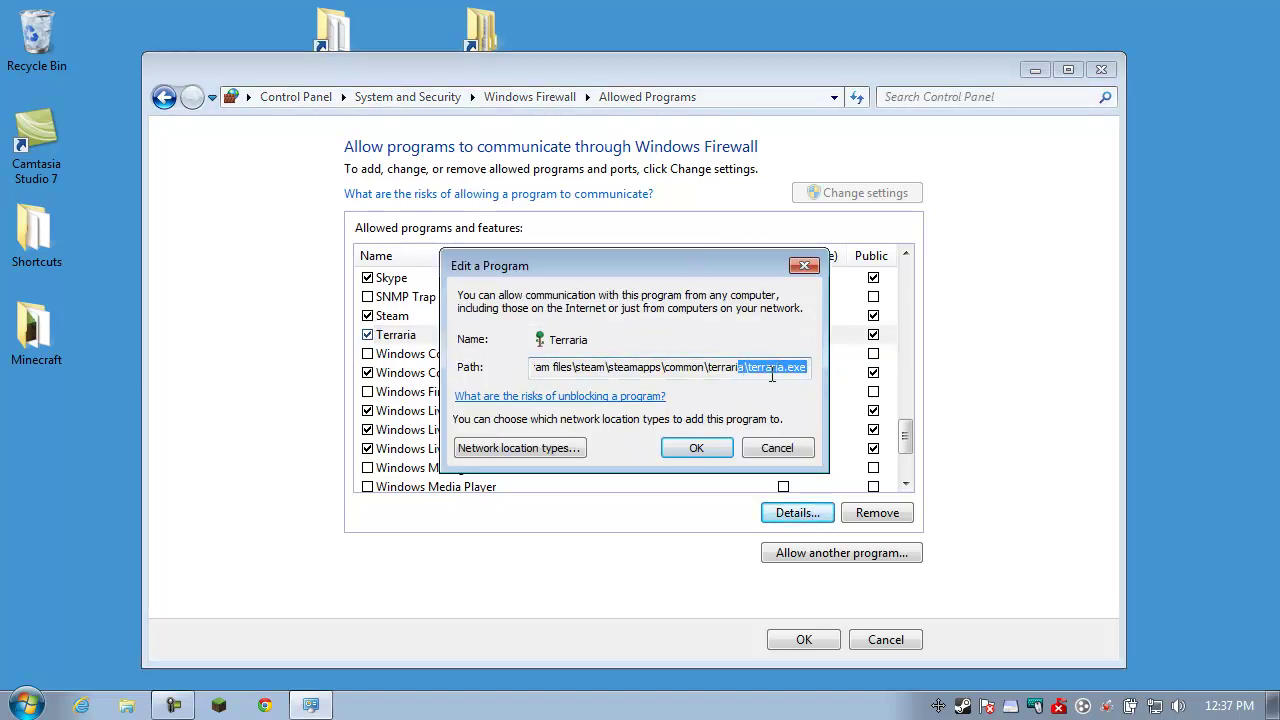
left_click(778, 374)
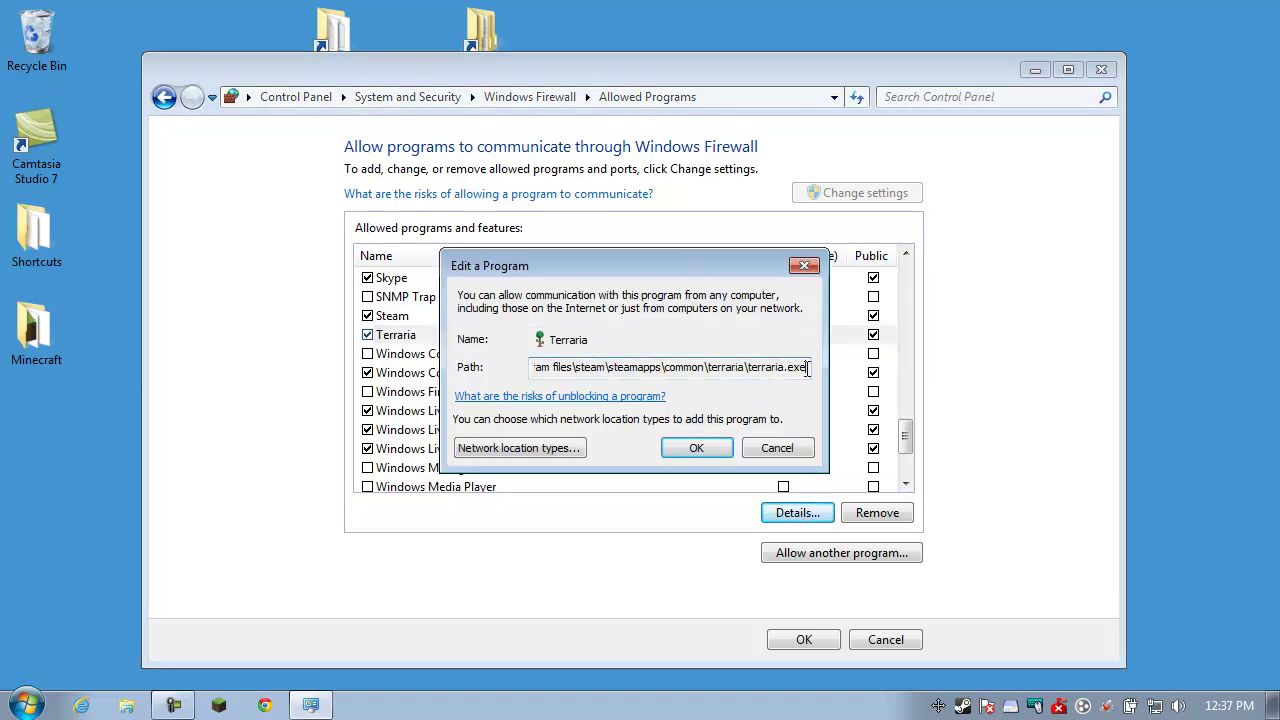
left_click_drag(808, 368, 748, 369)
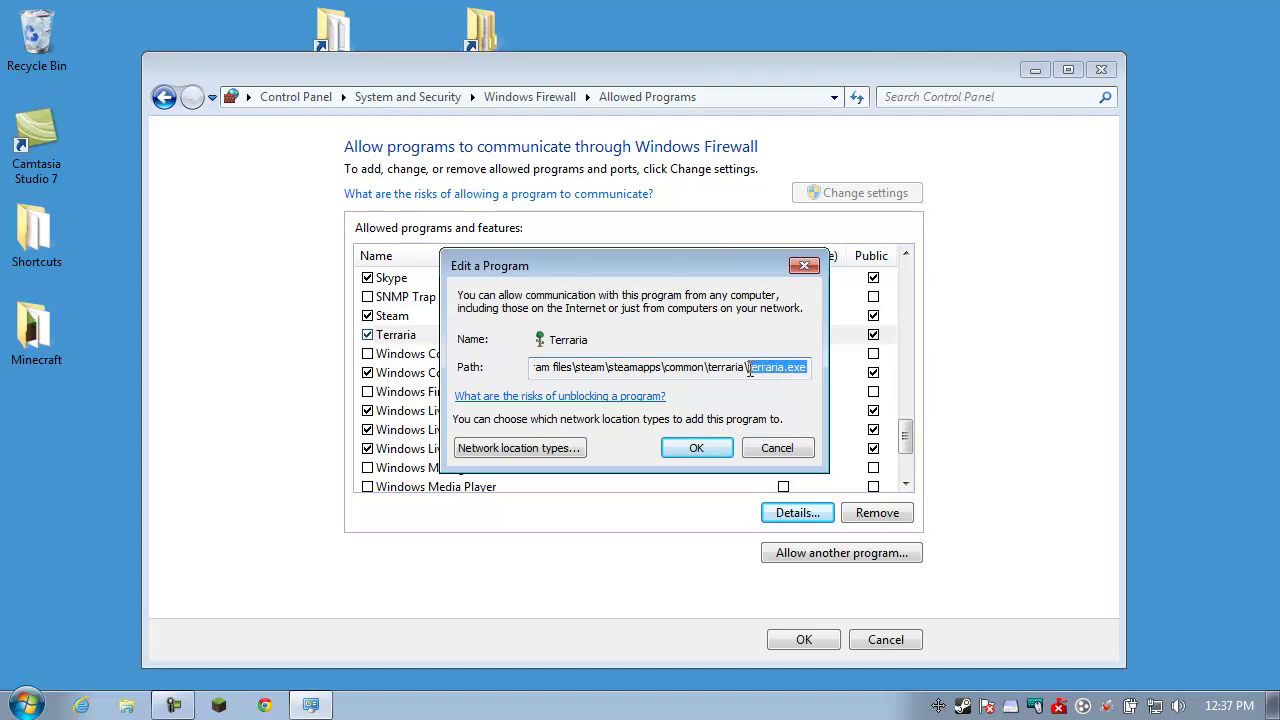
left_click(778, 448)
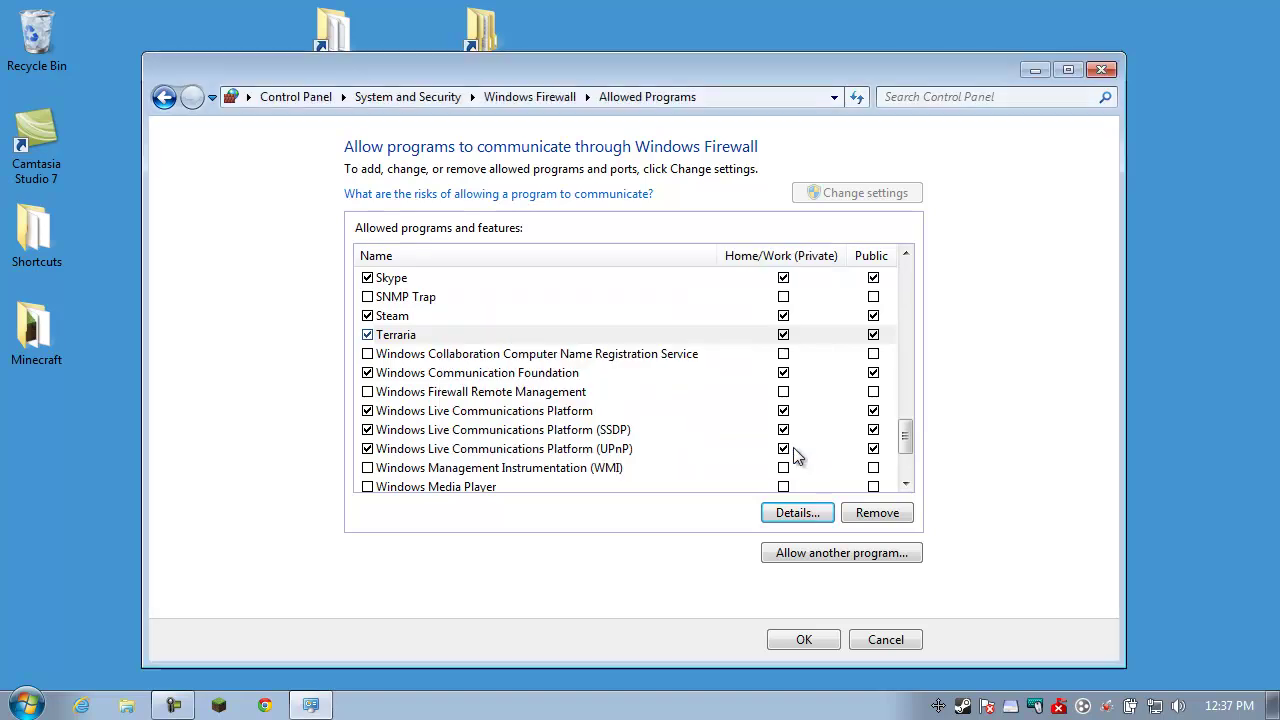
Start adding another program and browse to E:\Program Files\Steam
left_click(823, 553)
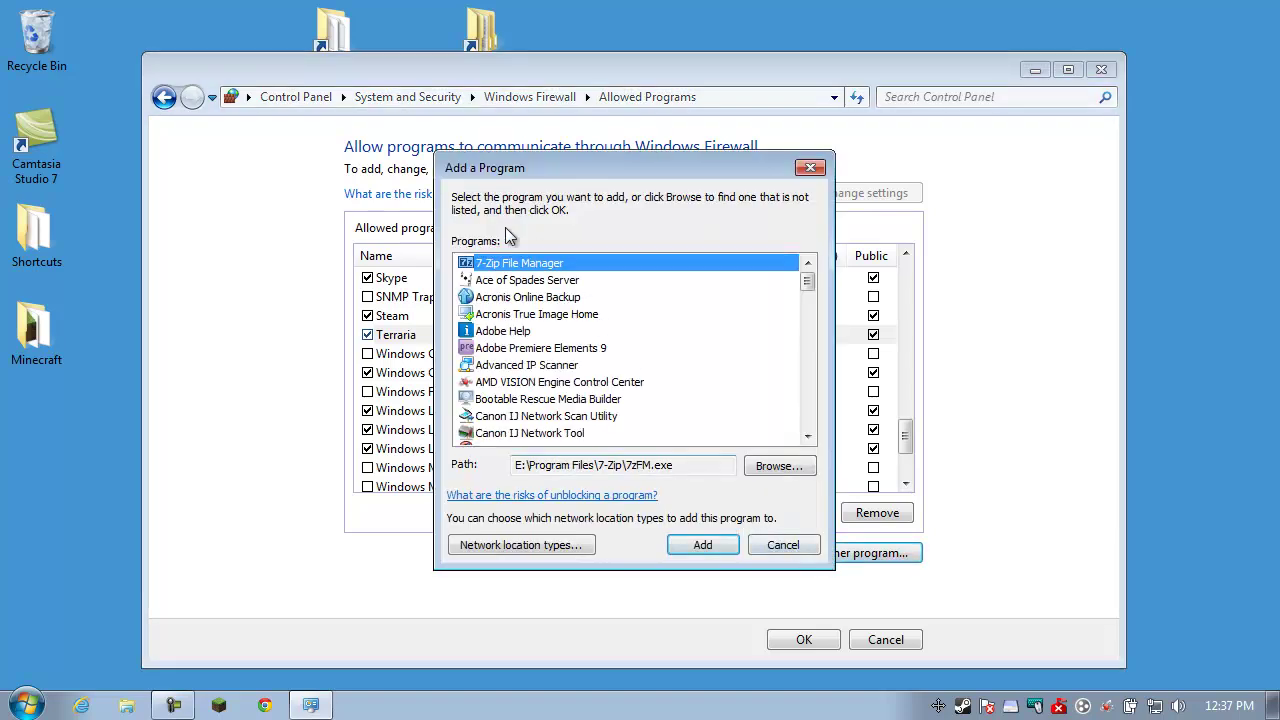
left_click(778, 466)
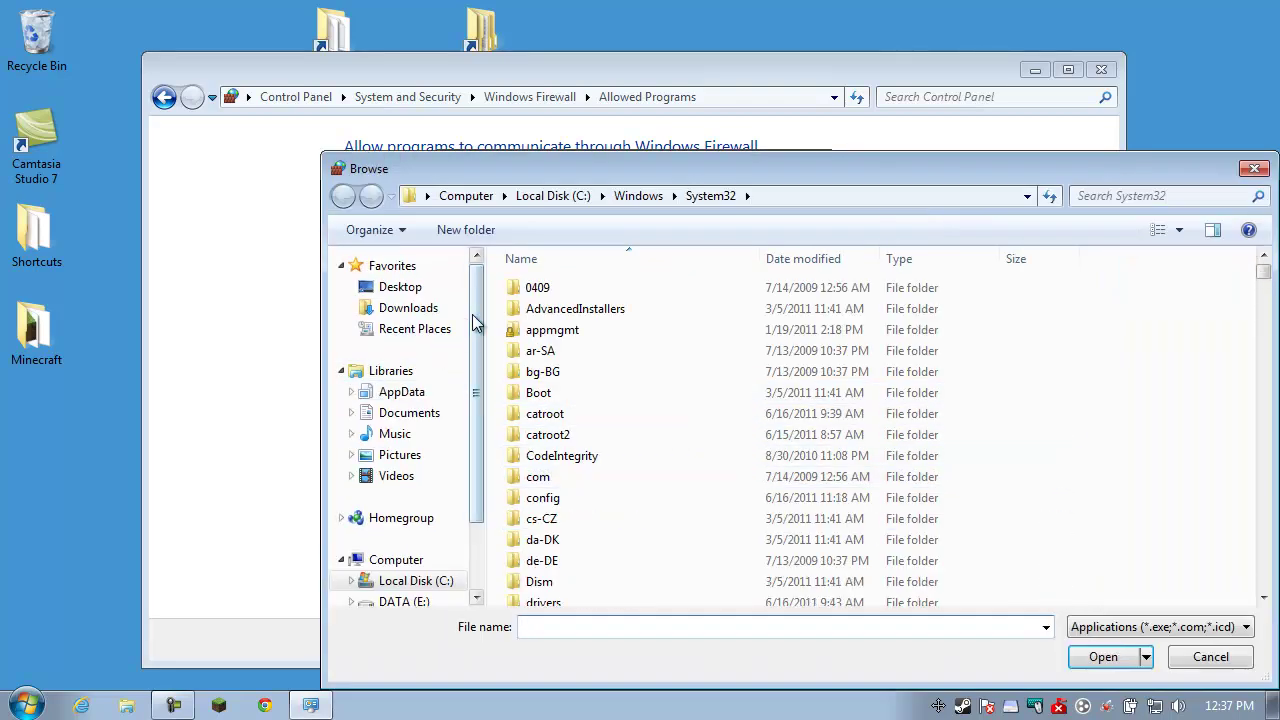
scroll(476, 300, "down", 4)
left_click_drag(537, 165, 372, 94)
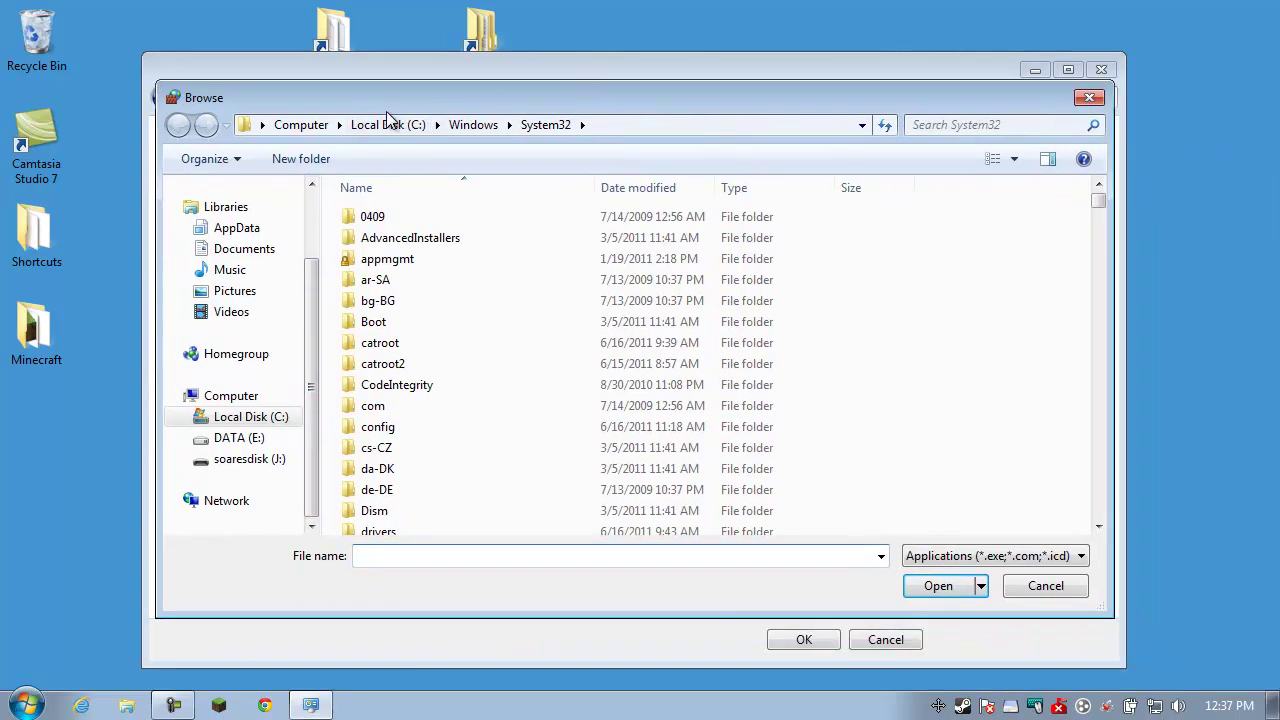
left_click(187, 418)
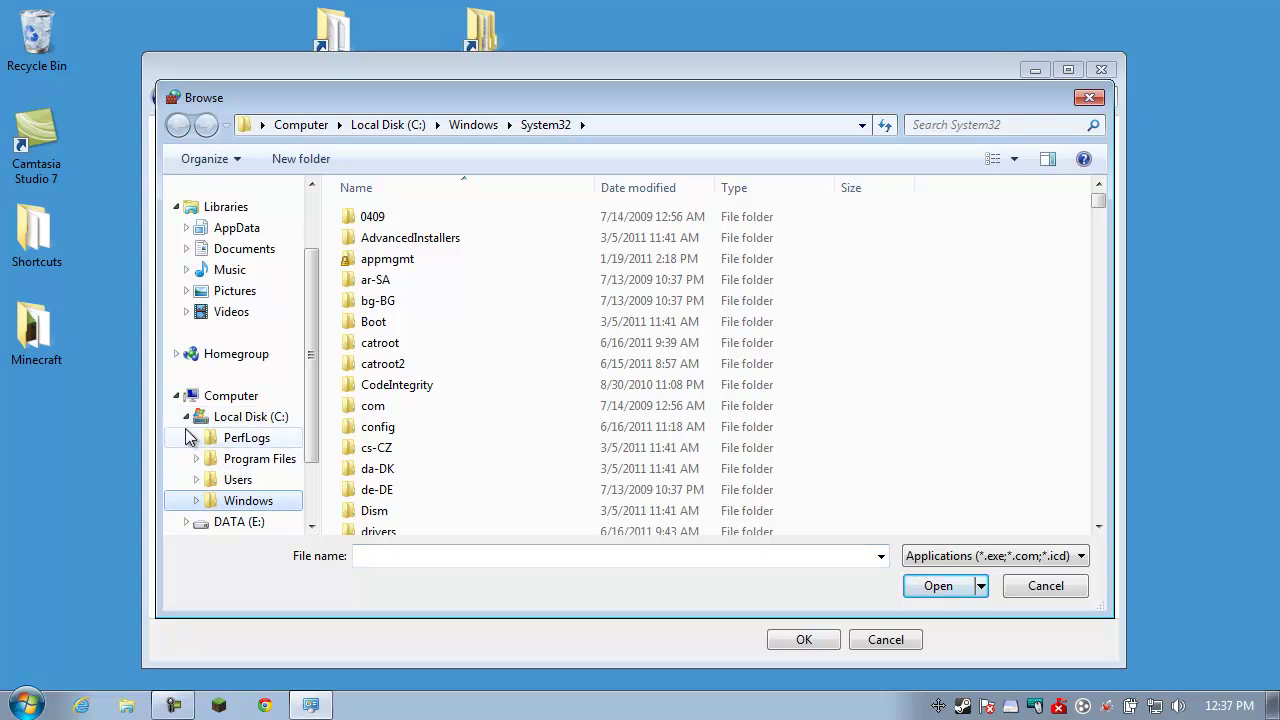
left_click(186, 416)
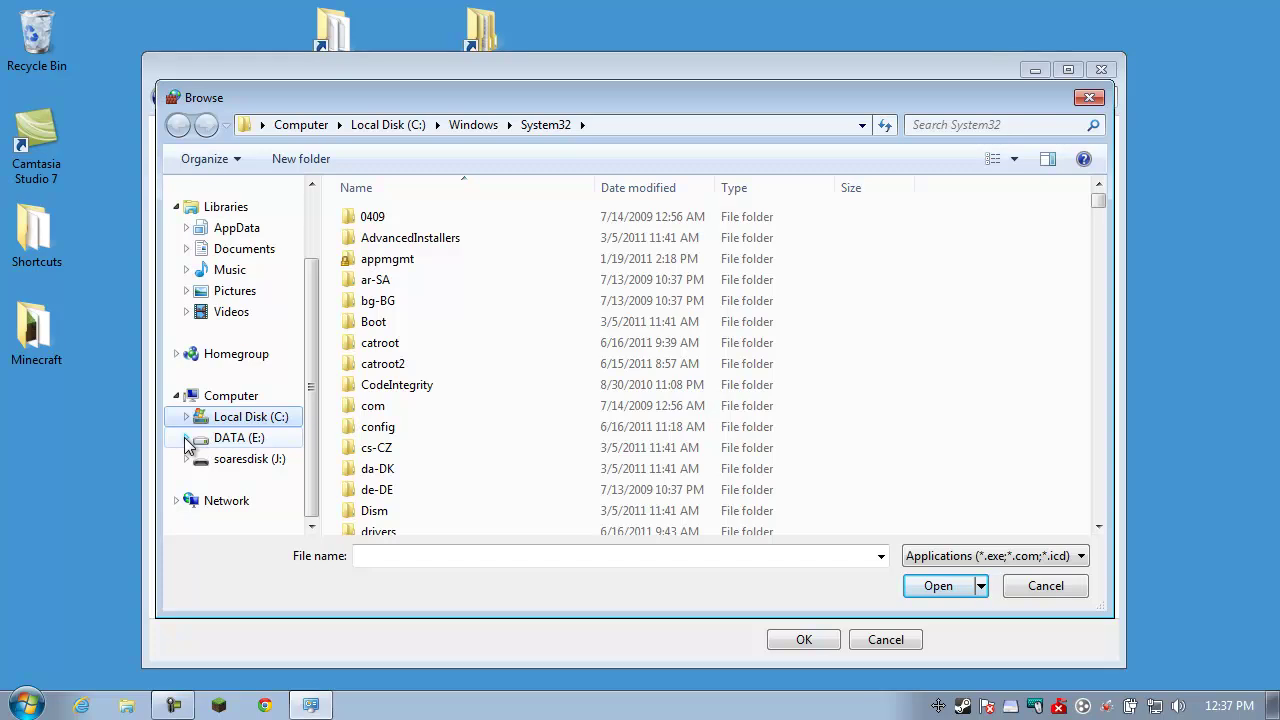
left_click(187, 440)
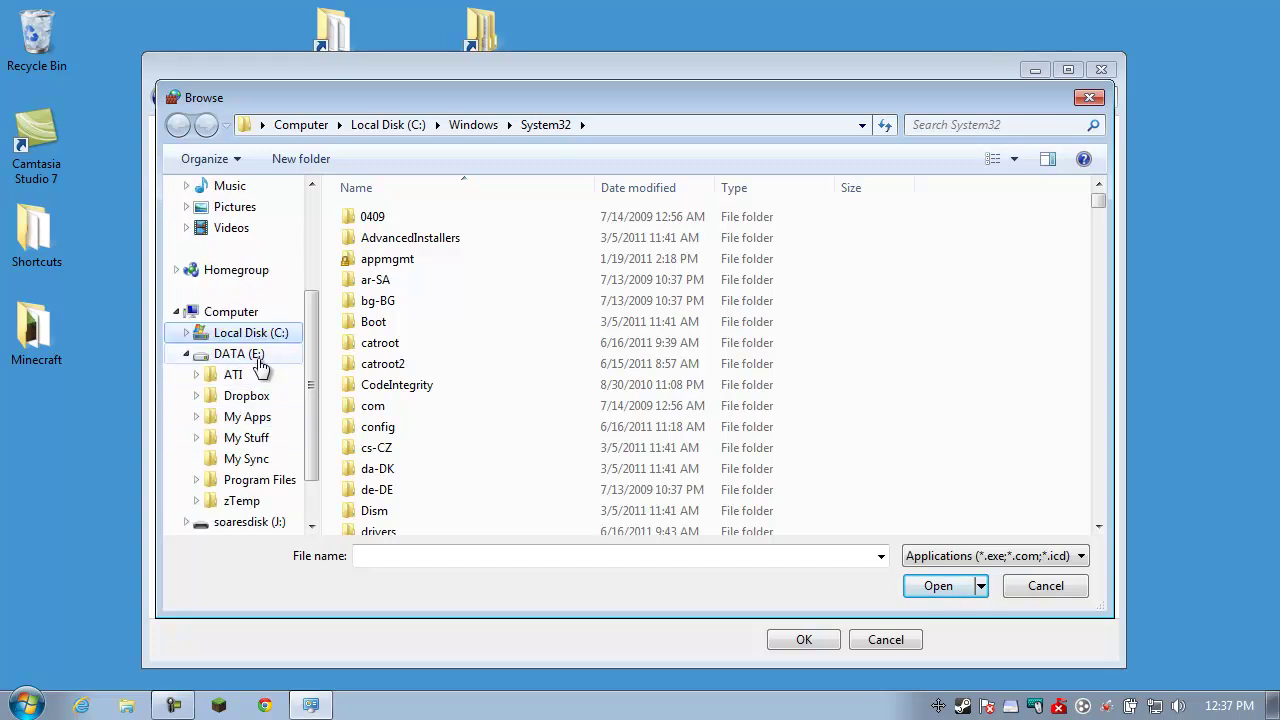
left_click(196, 482)
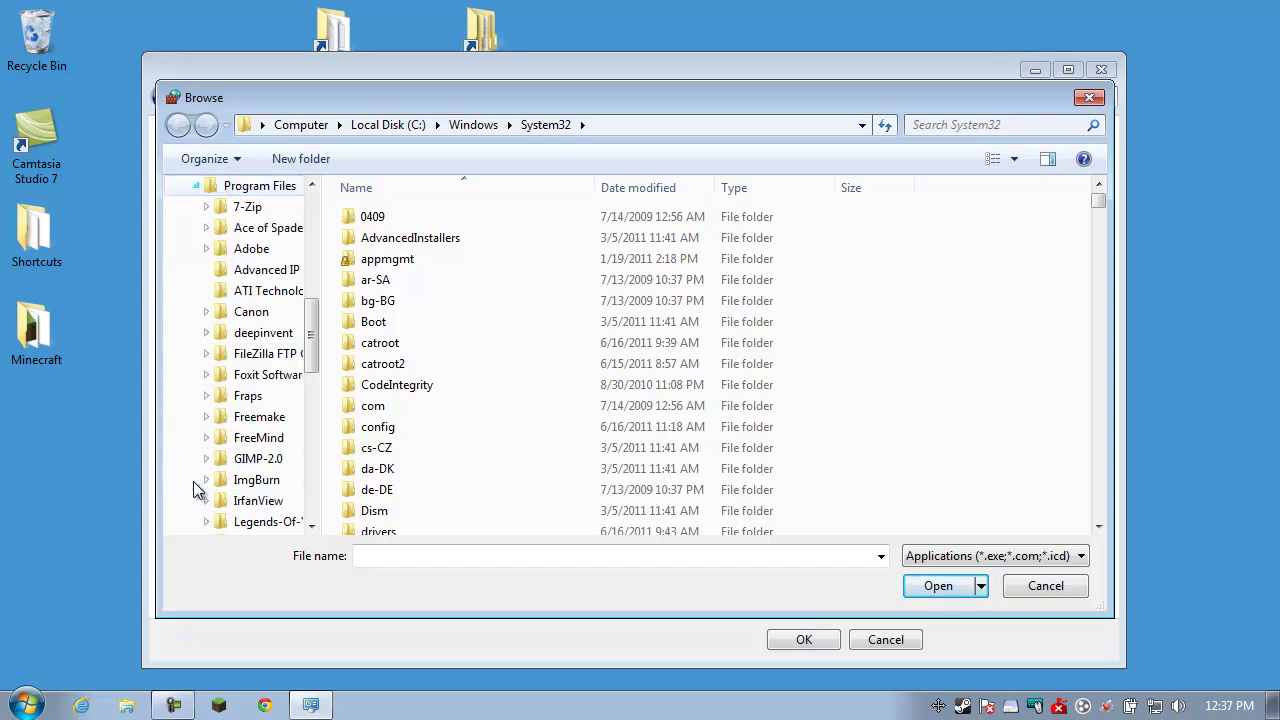
left_click_drag(312, 350, 316, 425)
left_click_drag(1043, 92, 1043, 60)
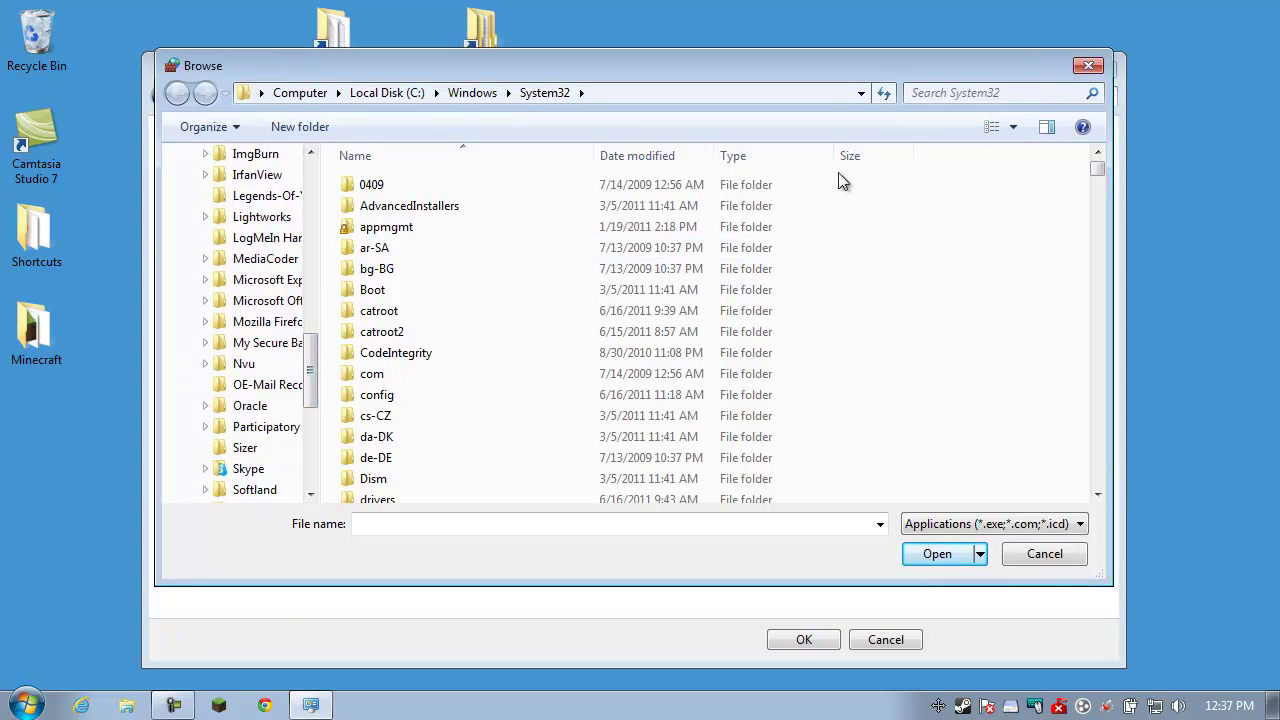
left_click_drag(314, 381, 250, 398)
left_click(247, 426)
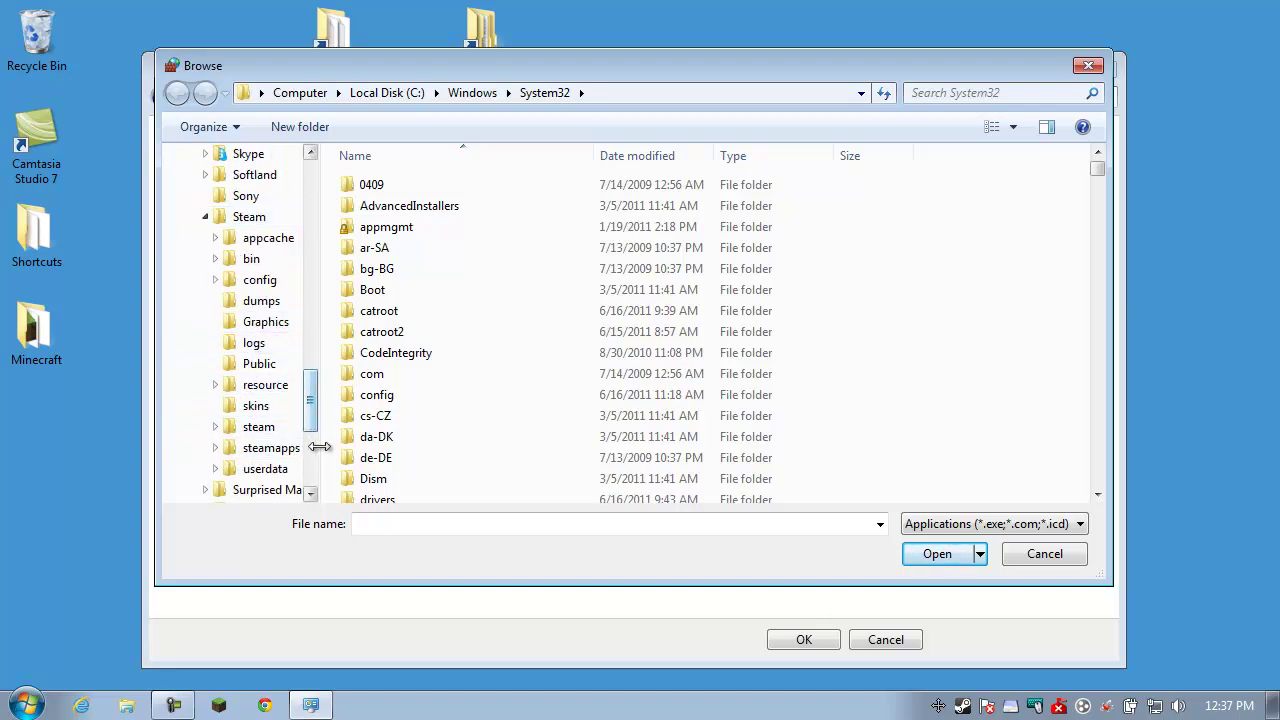
Open steamapps\common\terraria, choose TerrariaServer and add it to the allowed list
left_click_drag(319, 447, 355, 448)
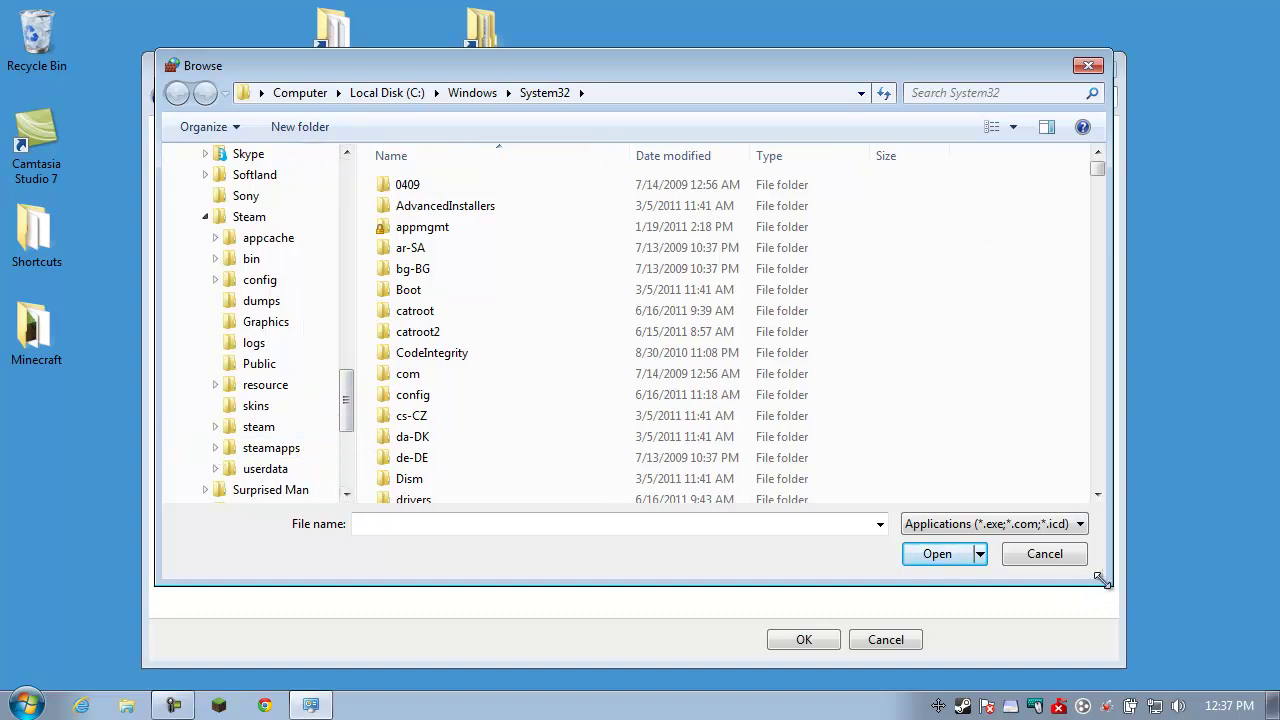
left_click_drag(1101, 580, 1247, 618)
left_click_drag(857, 74, 704, 70)
left_click_drag(1092, 608, 1176, 627)
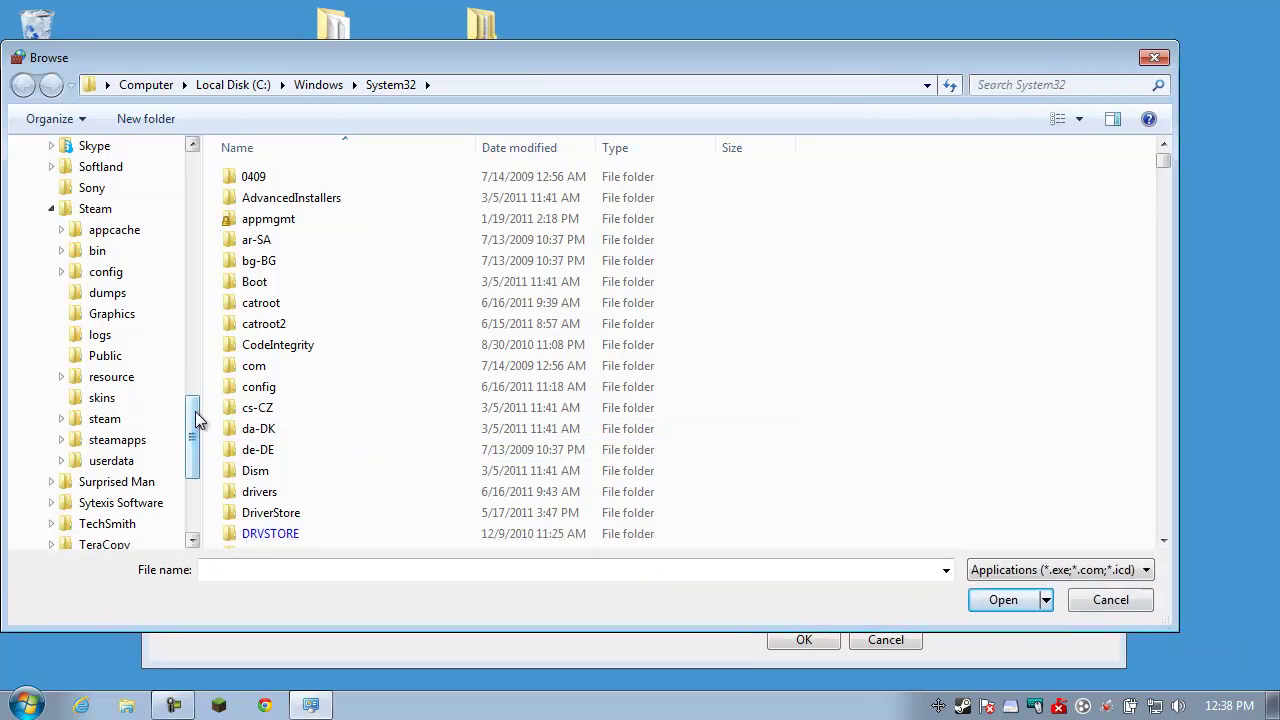
left_click_drag(200, 417, 251, 402)
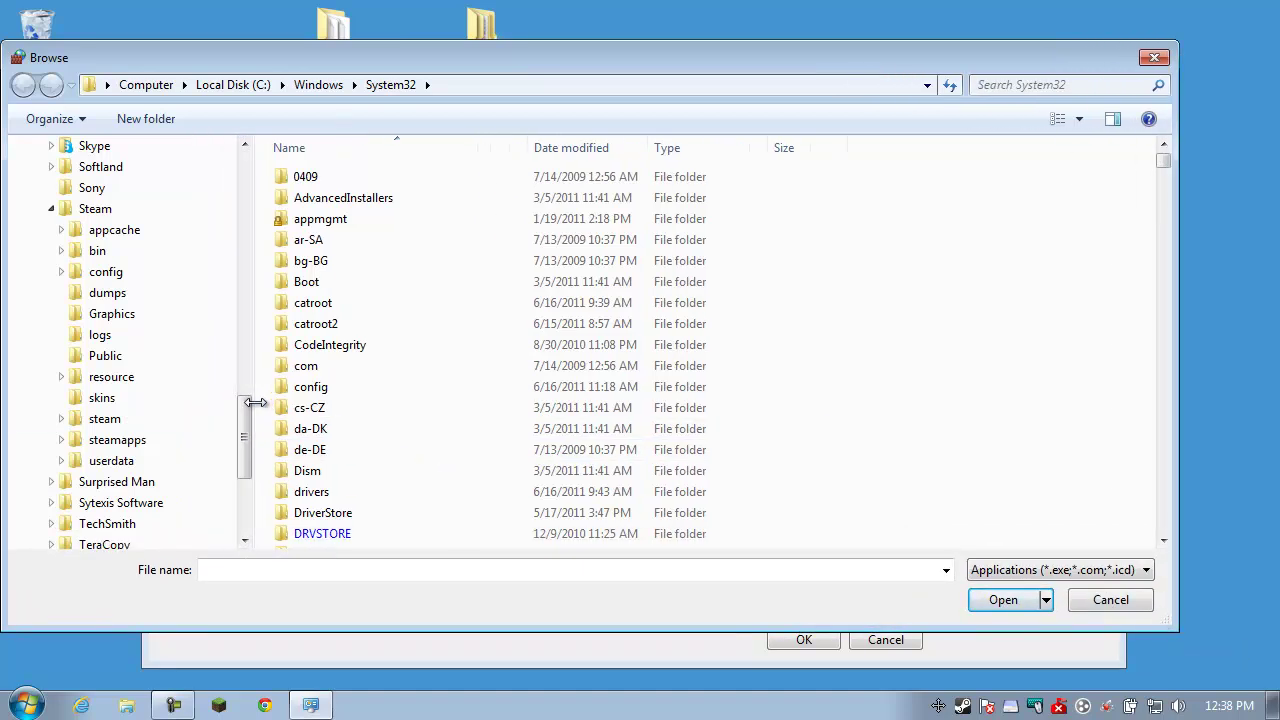
left_click(61, 440)
left_click(71, 461)
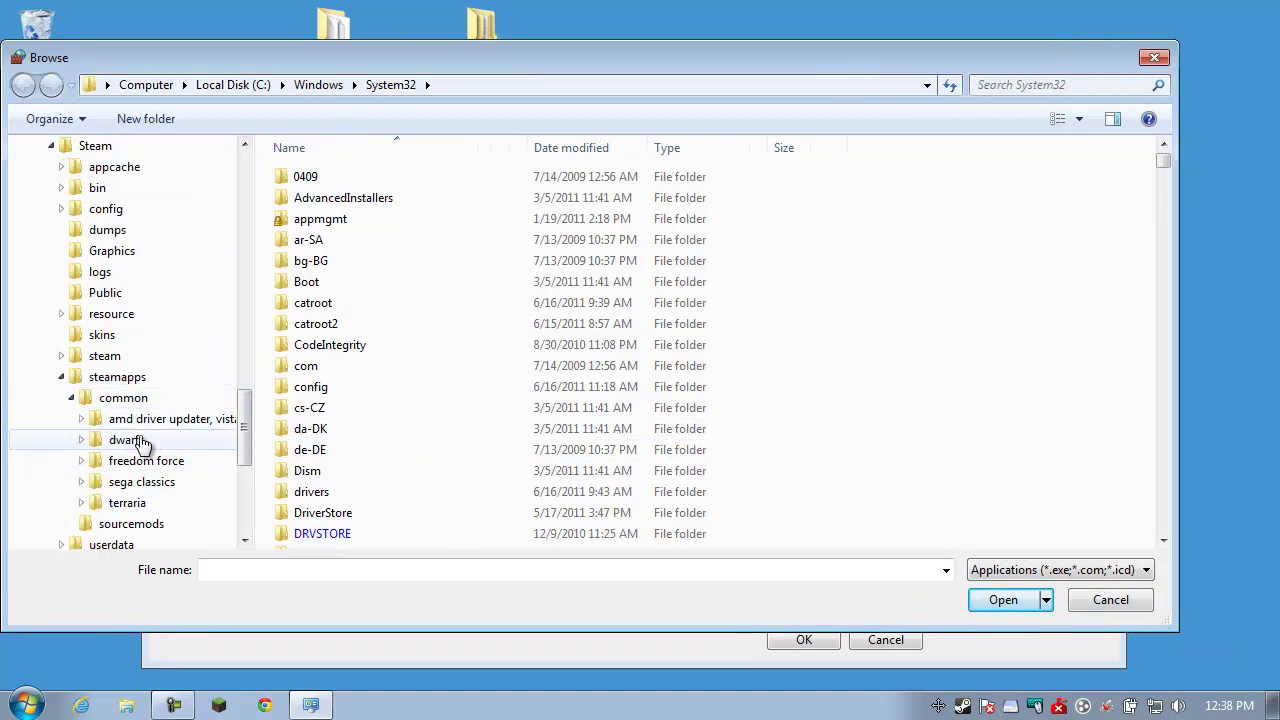
left_click(127, 510)
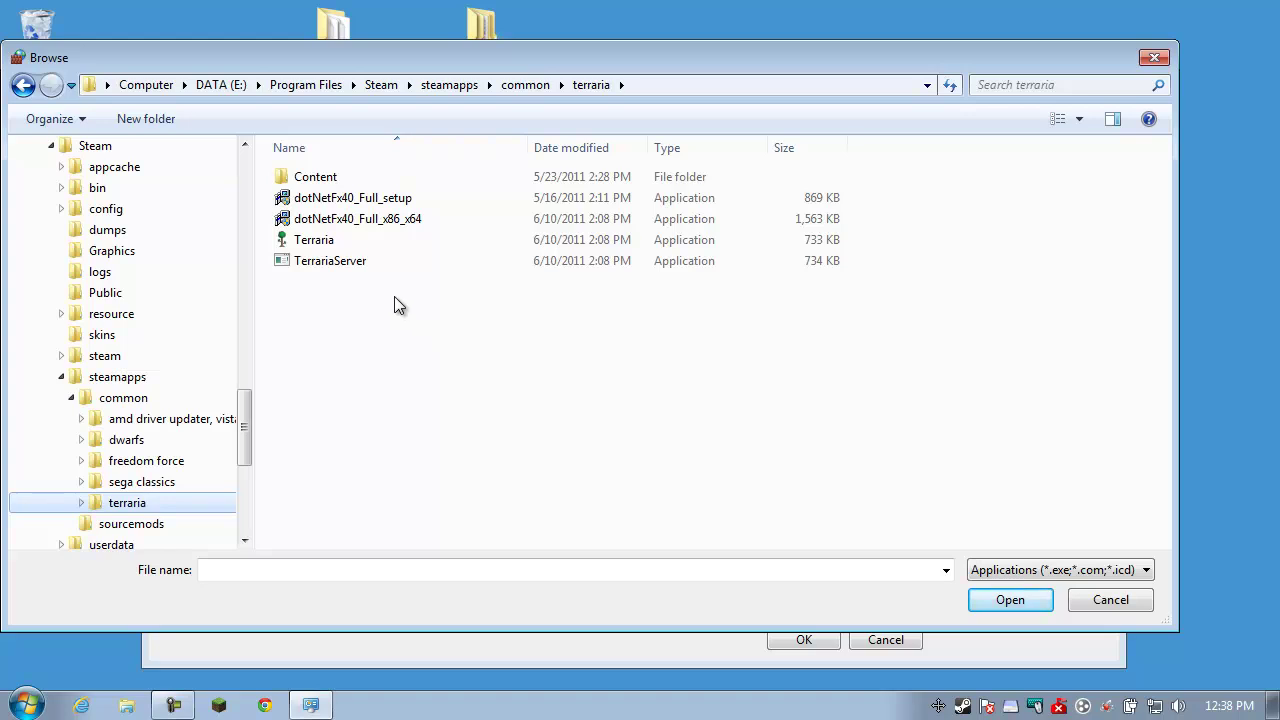
left_click_drag(449, 64, 482, 62)
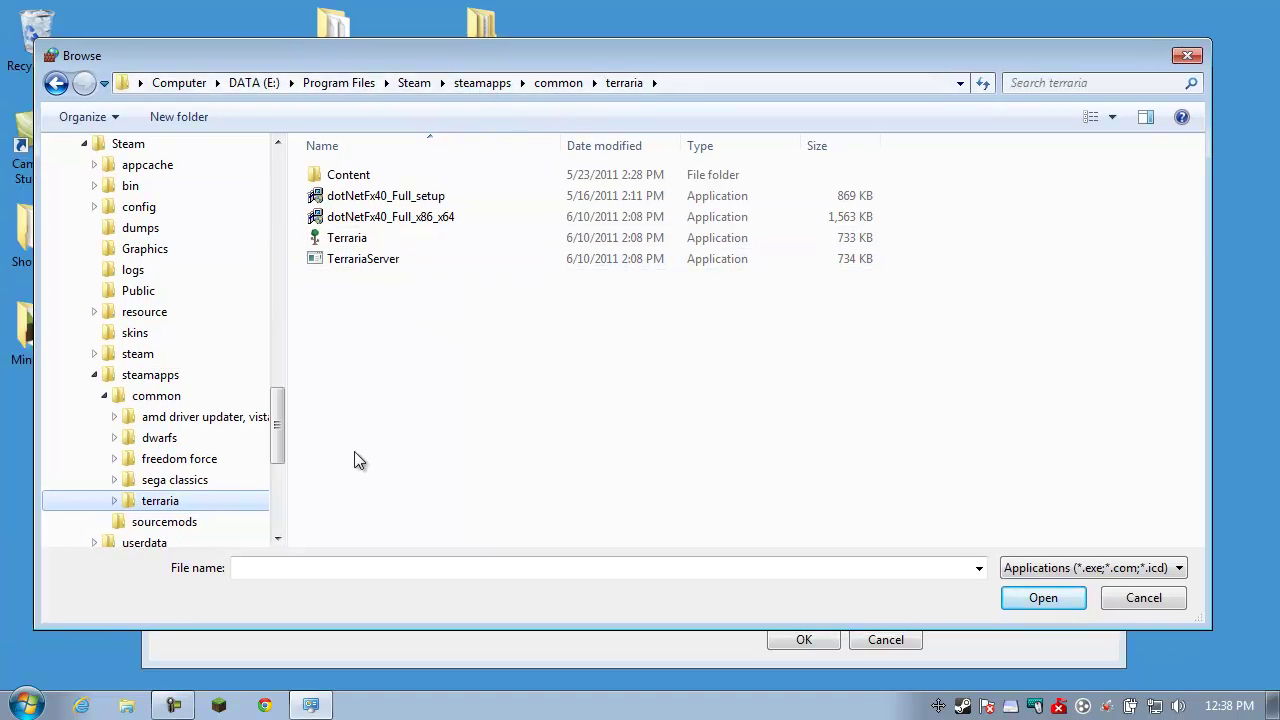
left_click(356, 259)
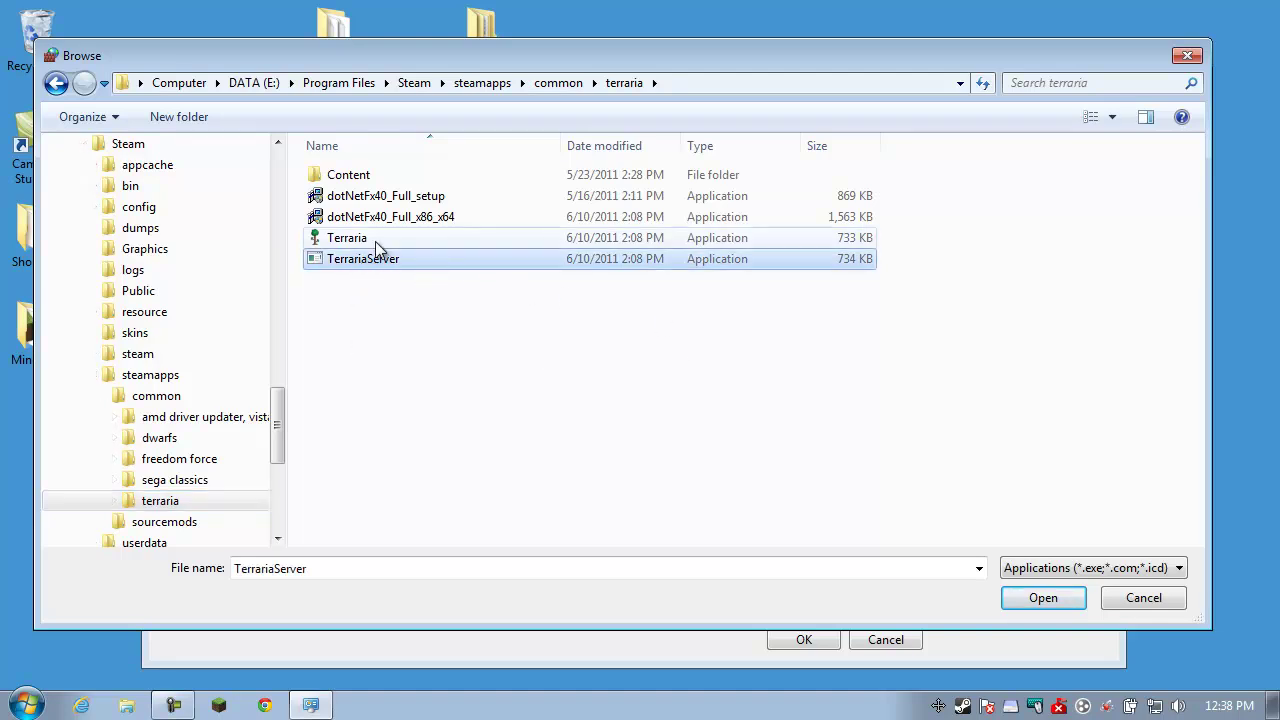
left_click(1030, 598)
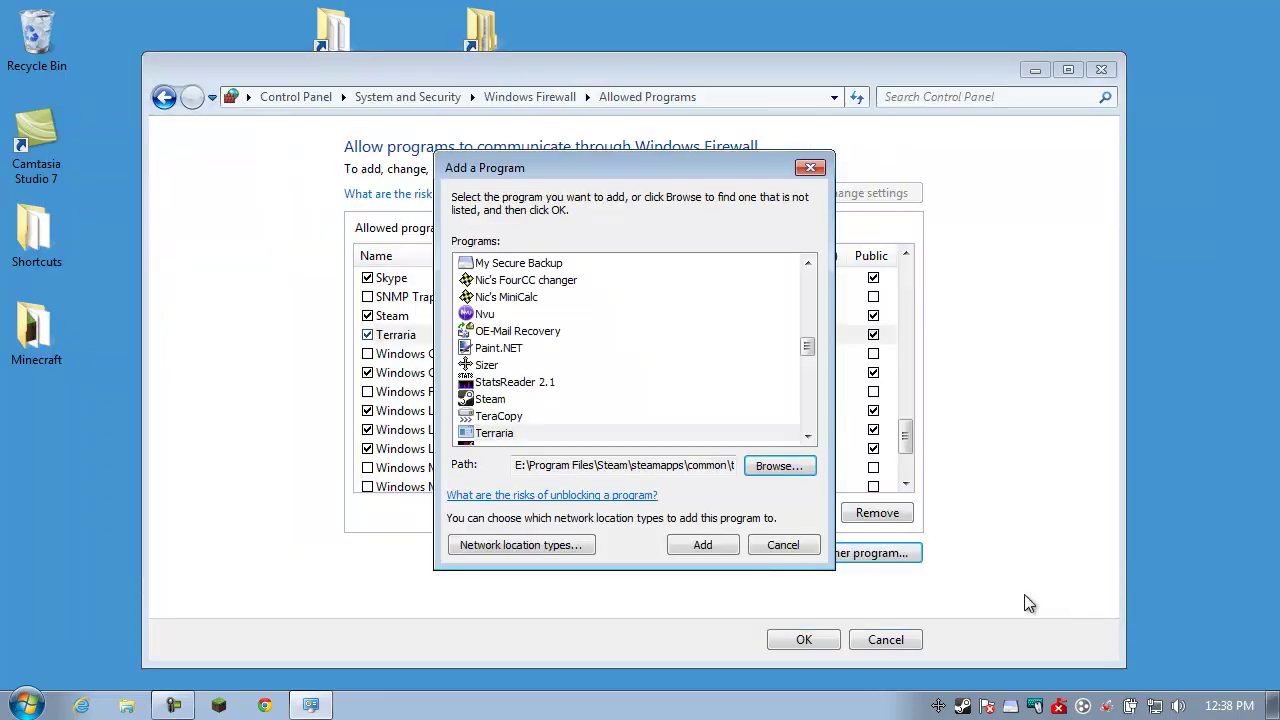
left_click(703, 545)
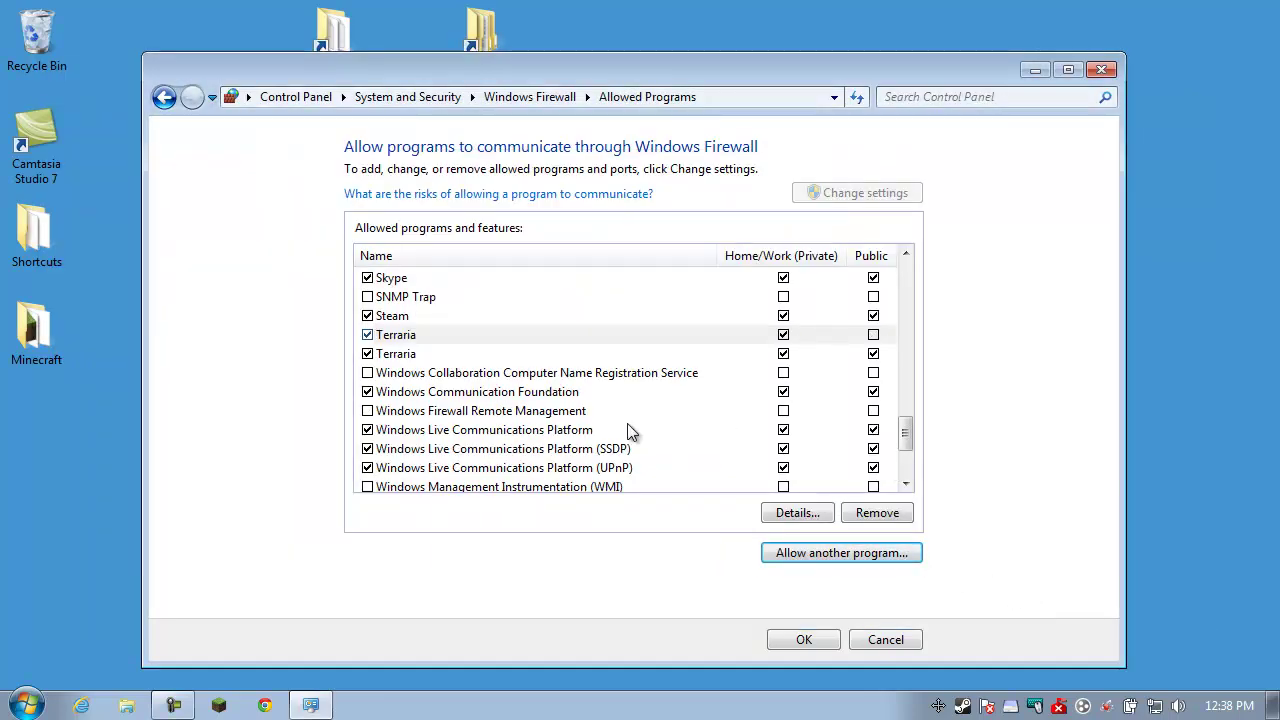
Check the program paths of both Terraria entries in their Details
left_click(410, 354)
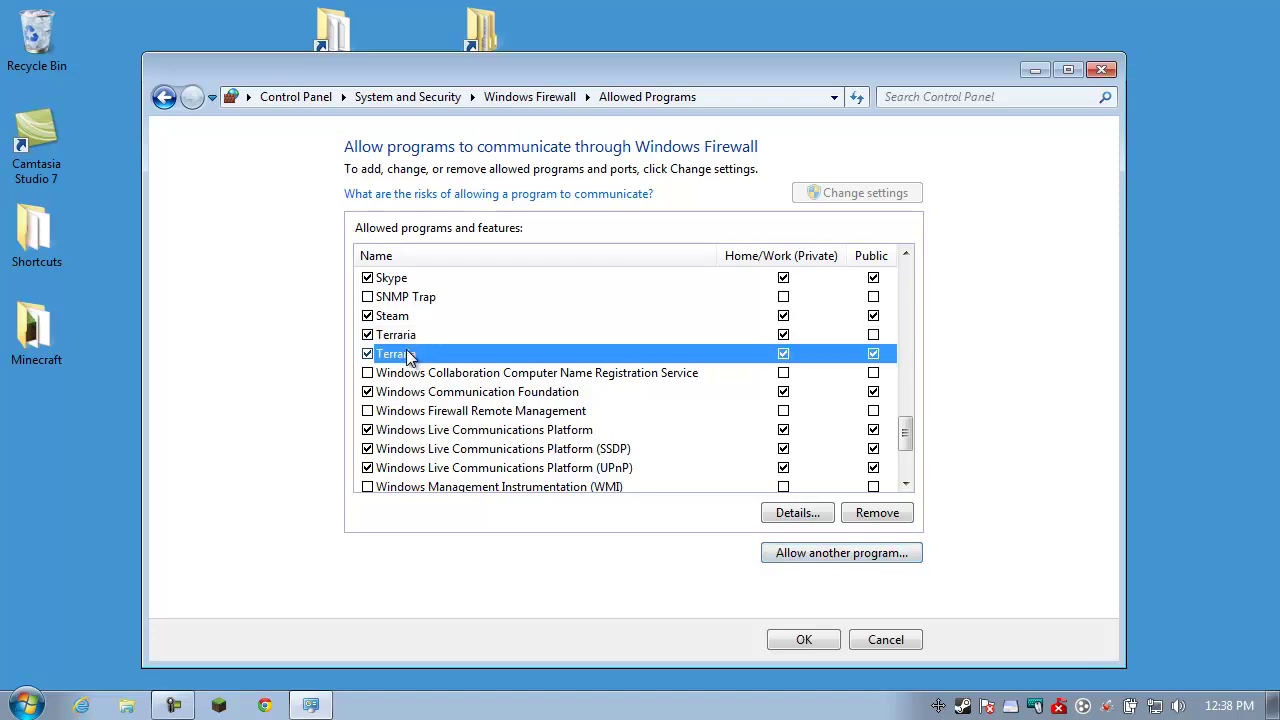
left_click(809, 513)
left_click_drag(770, 370, 840, 371)
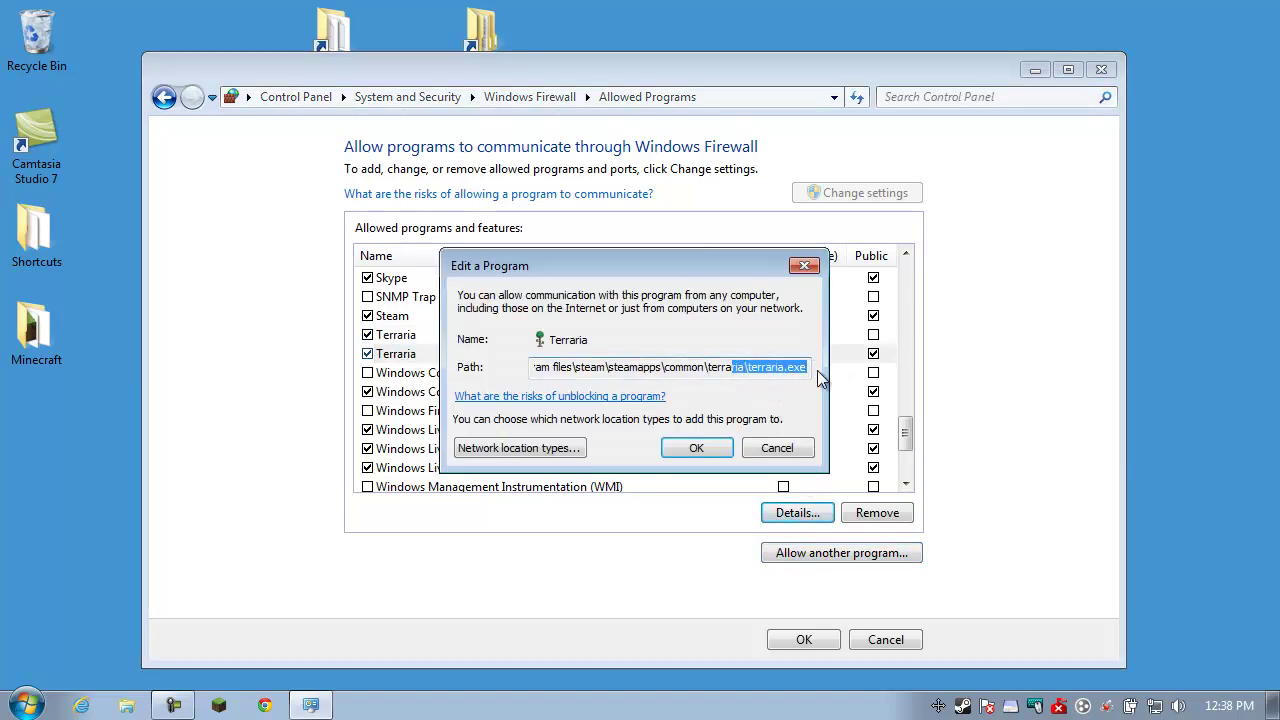
left_click(777, 448)
left_click(427, 333)
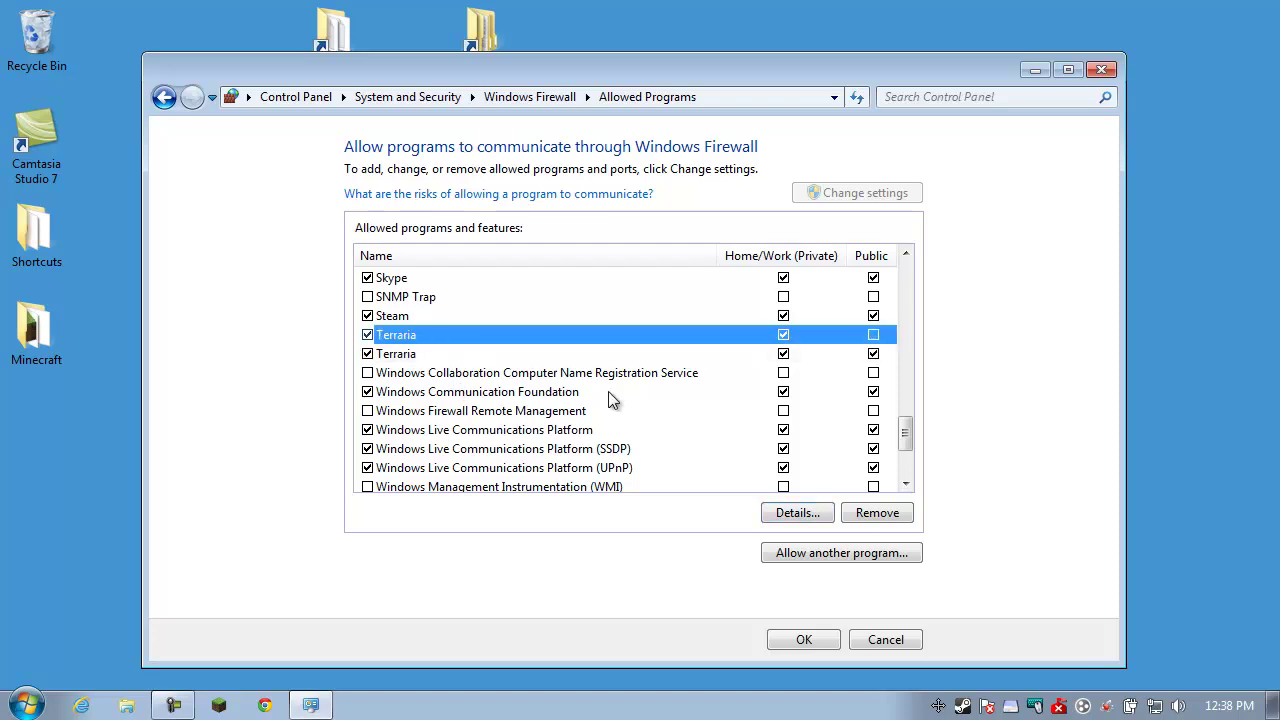
left_click(785, 513)
left_click_drag(777, 371, 808, 372)
left_click(808, 372)
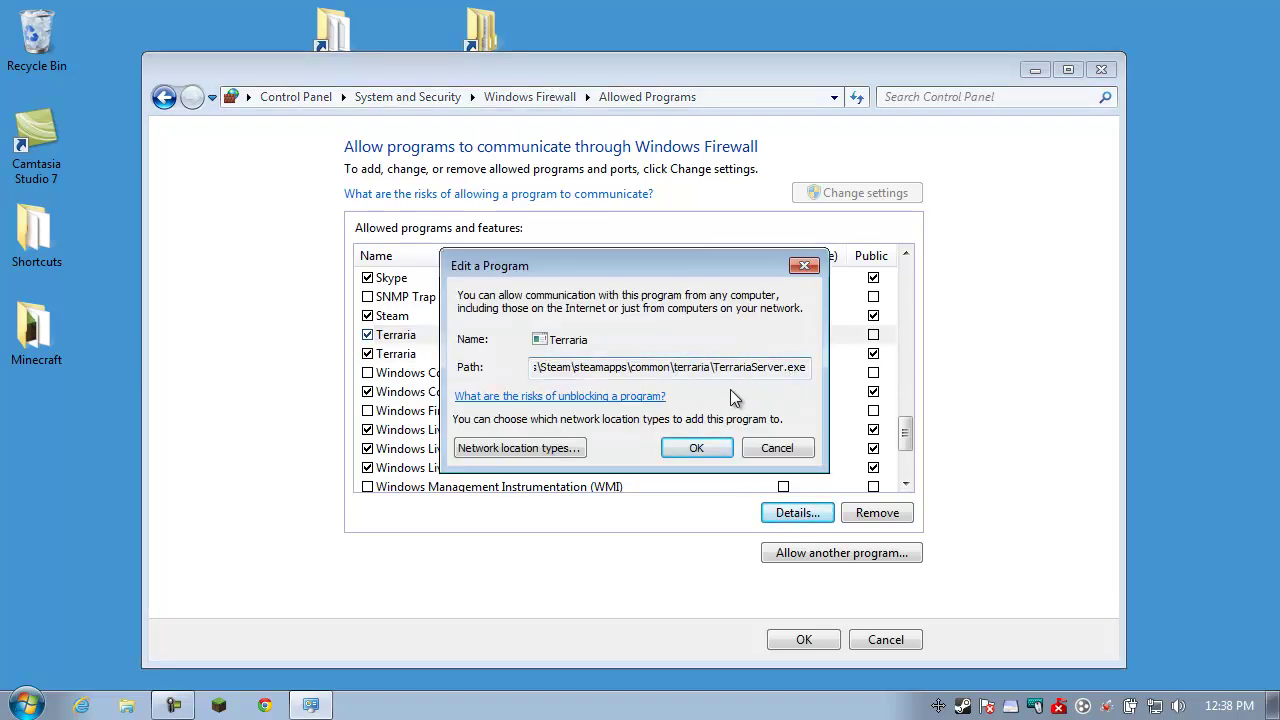
left_click(800, 447)
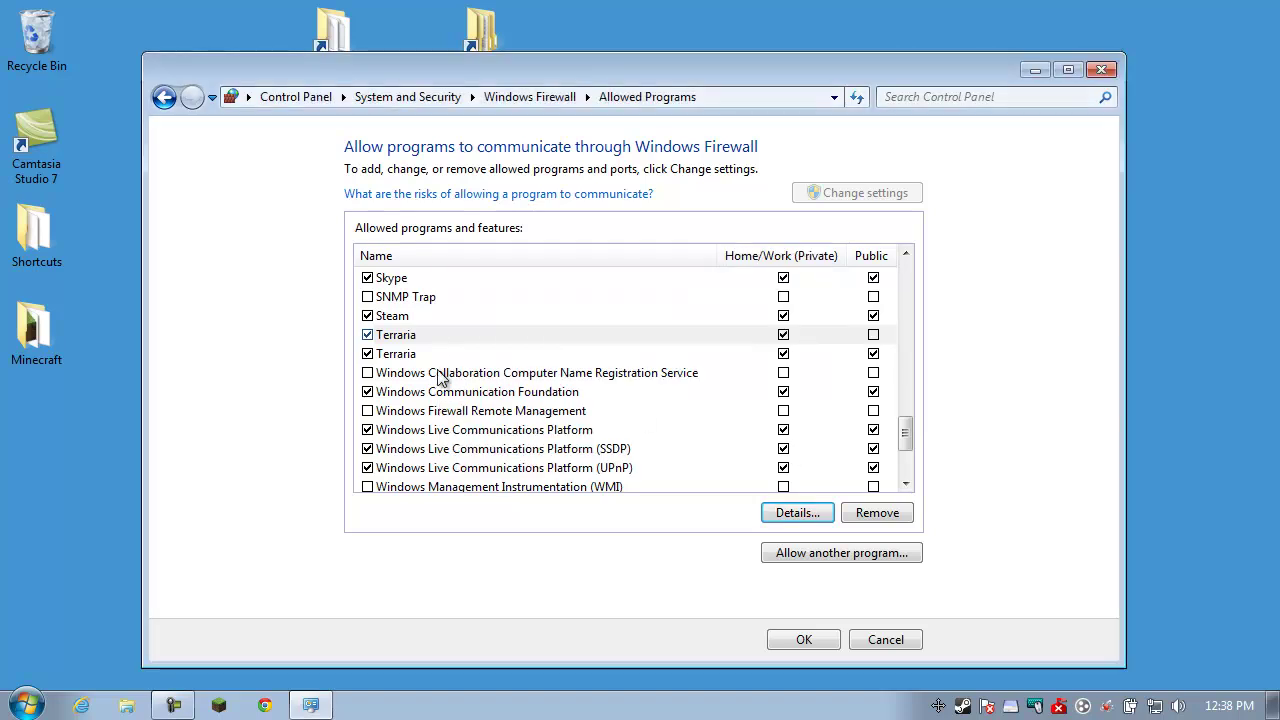
Allow the first Terraria entry on Public networks and save with OK
left_click(584, 340)
left_click(875, 336)
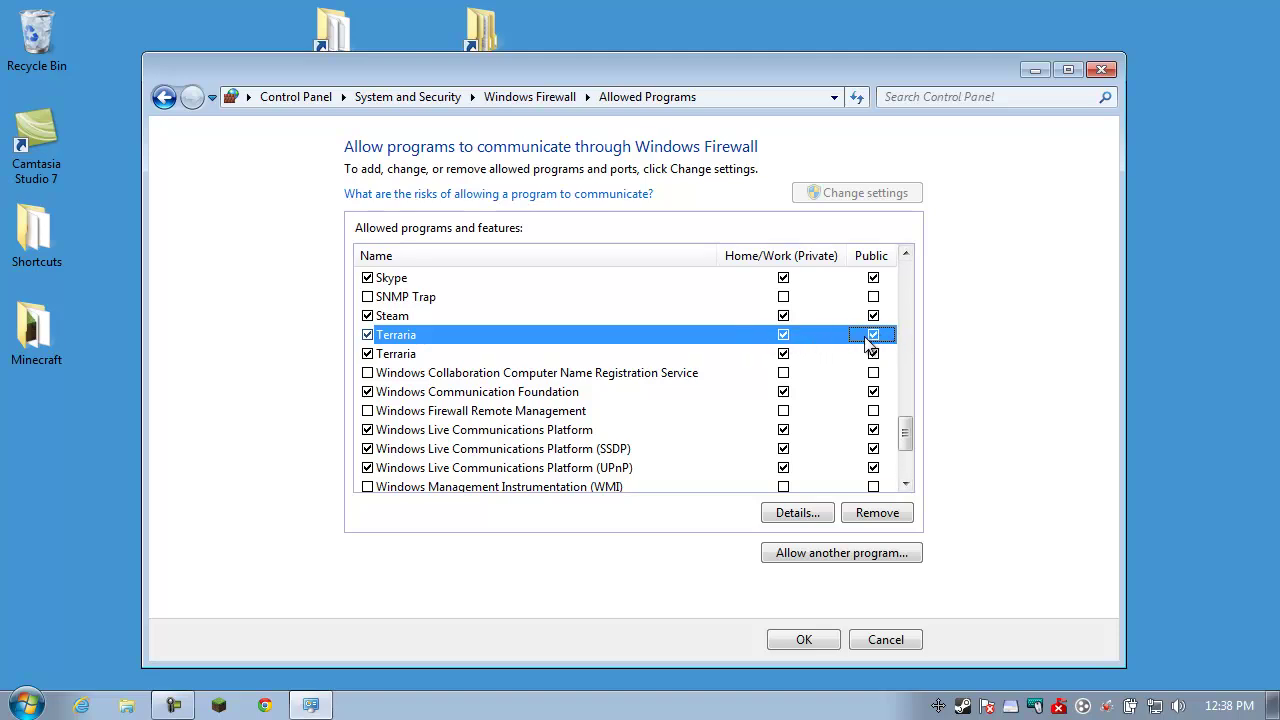
left_click(805, 640)
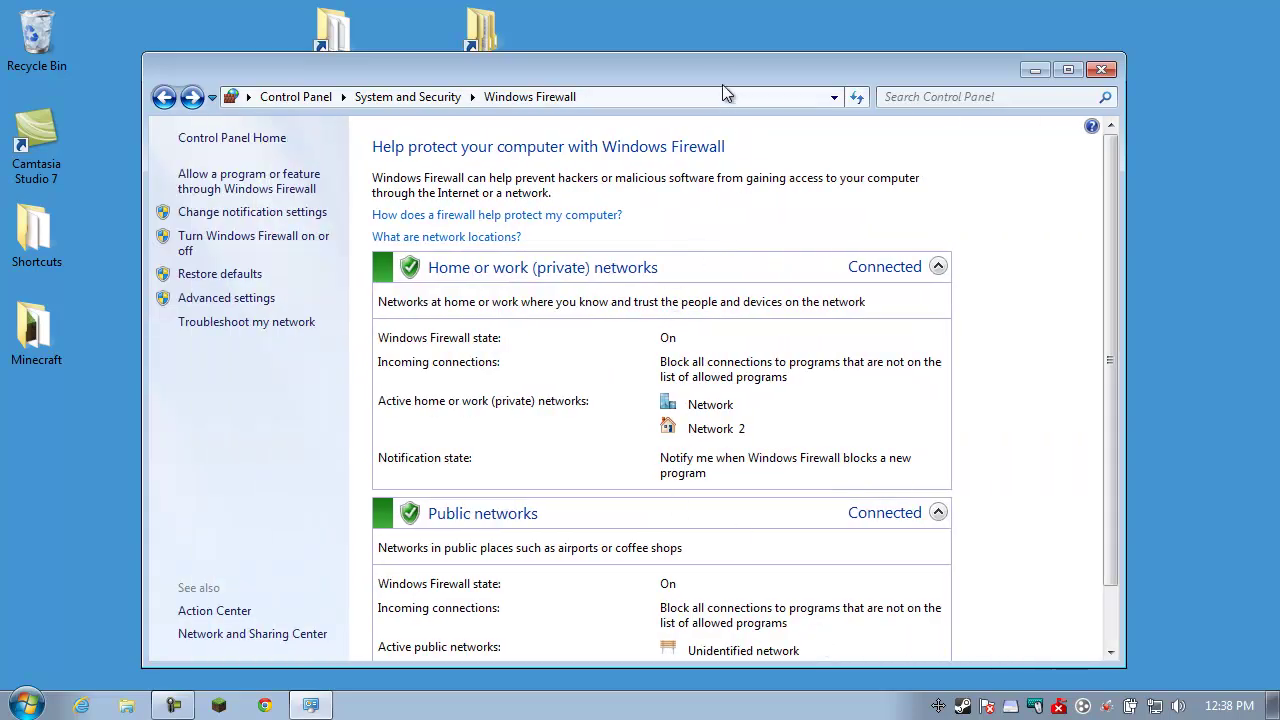
mouse_move(716, 75)
left_mouse_down()
mouse_move(683, 71)
mouse_move(736, 71)
mouse_move(717, 64)
mouse_move(729, 55)
left_mouse_up()
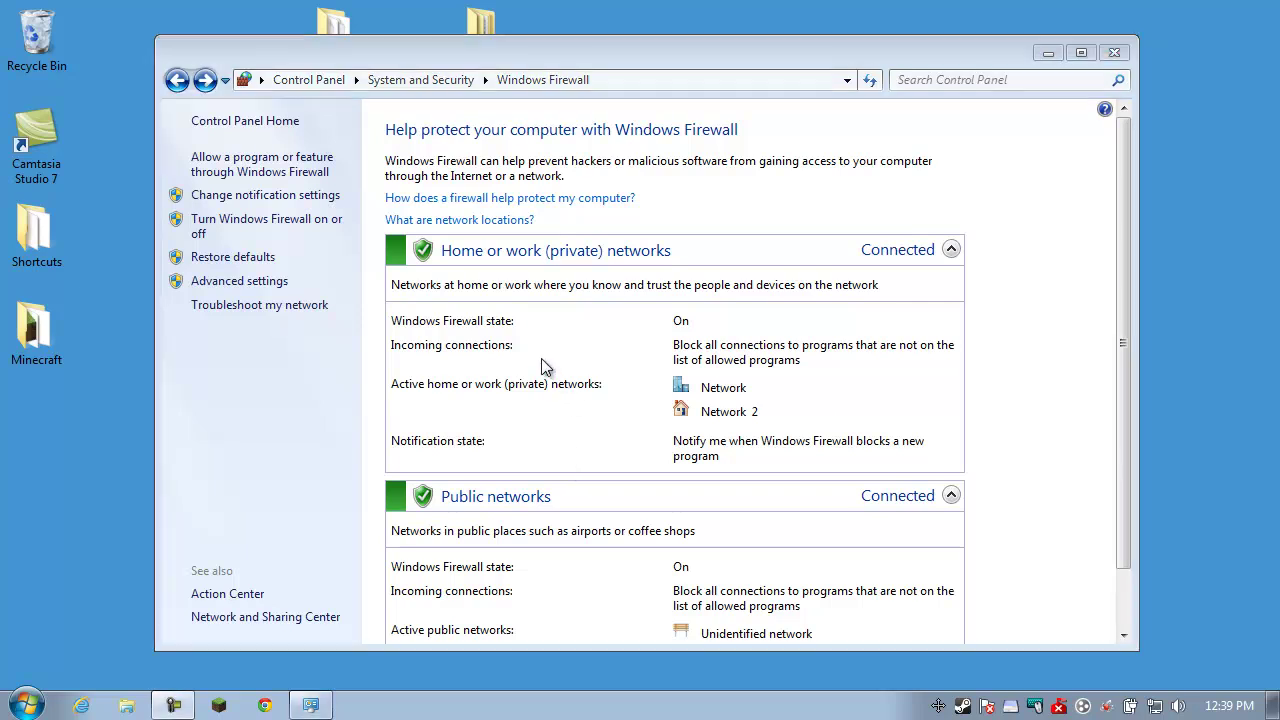
Reopen Windows Firewall with Advanced Security and browse the existing Terraria inbound rules
left_click(268, 283)
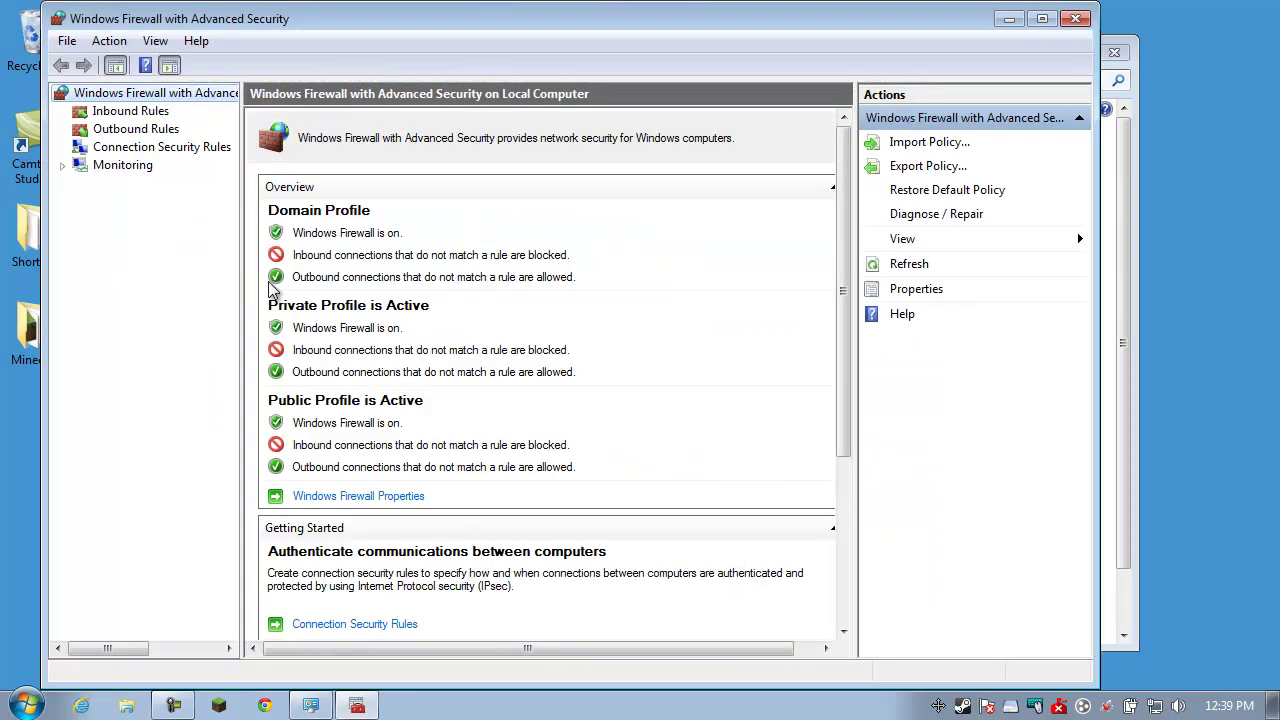
left_click(1075, 18)
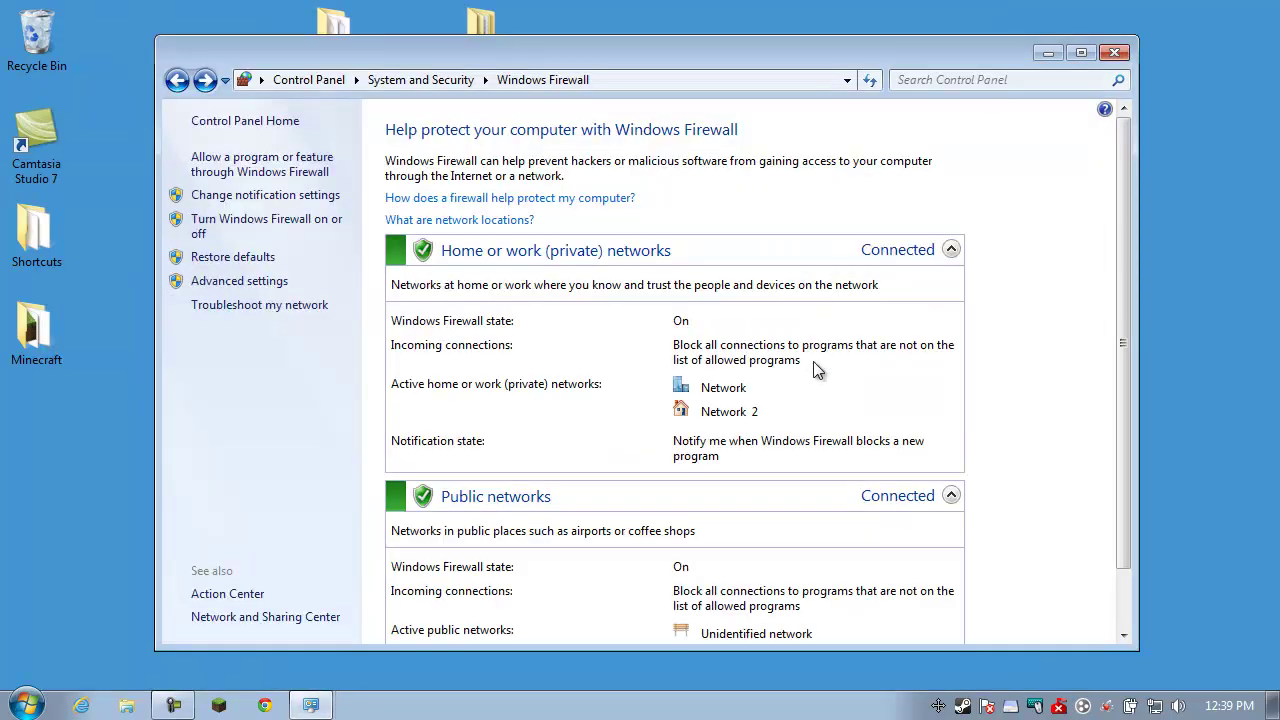
left_click(255, 285)
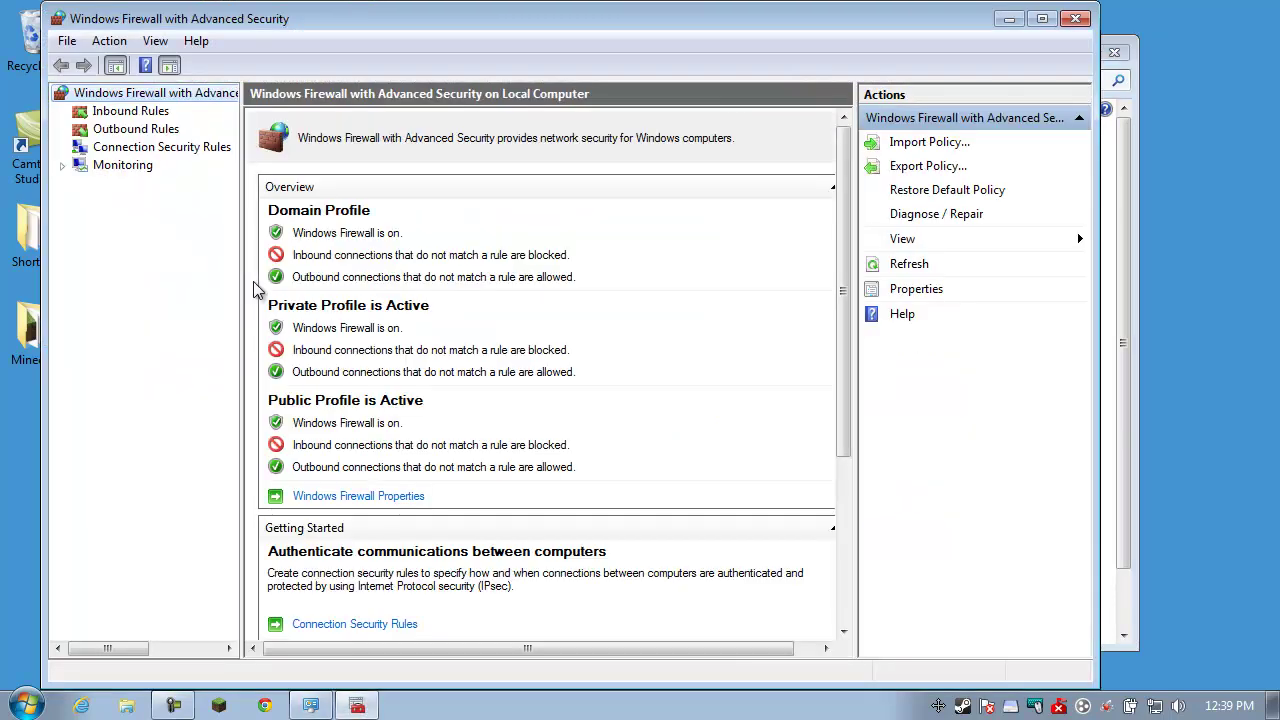
key("Down")
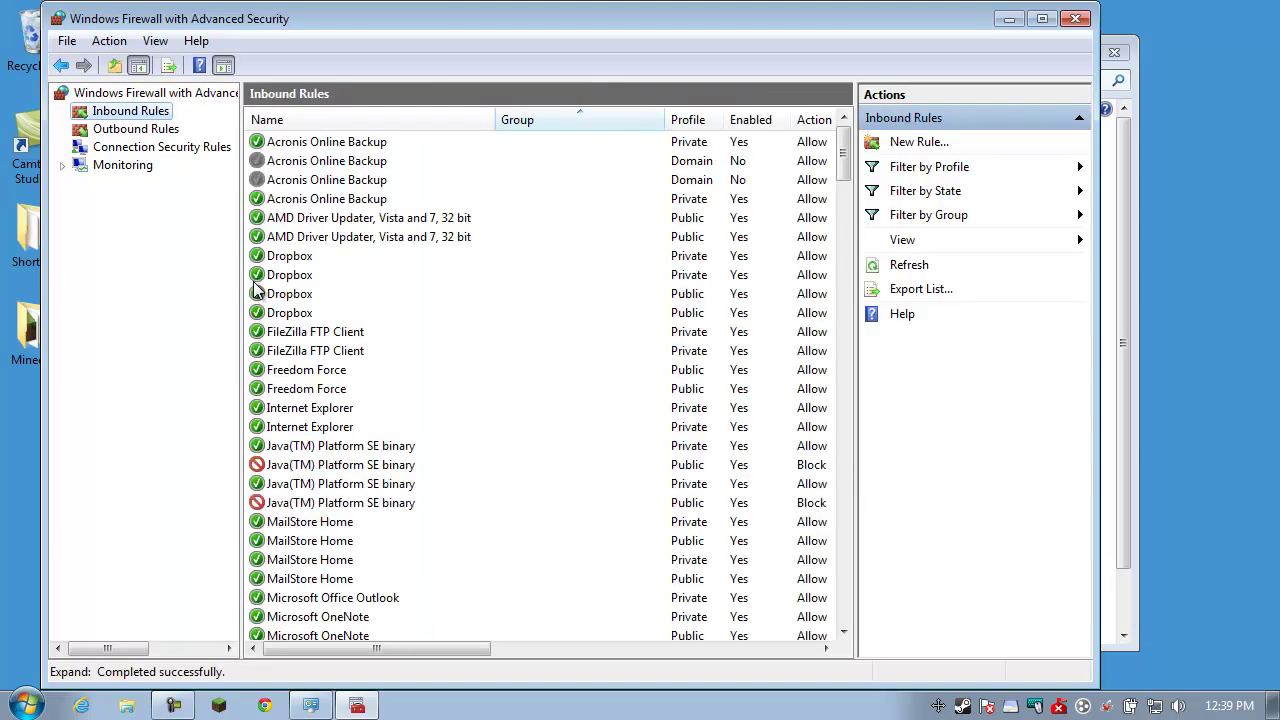
scroll(255, 290, "down", 20)
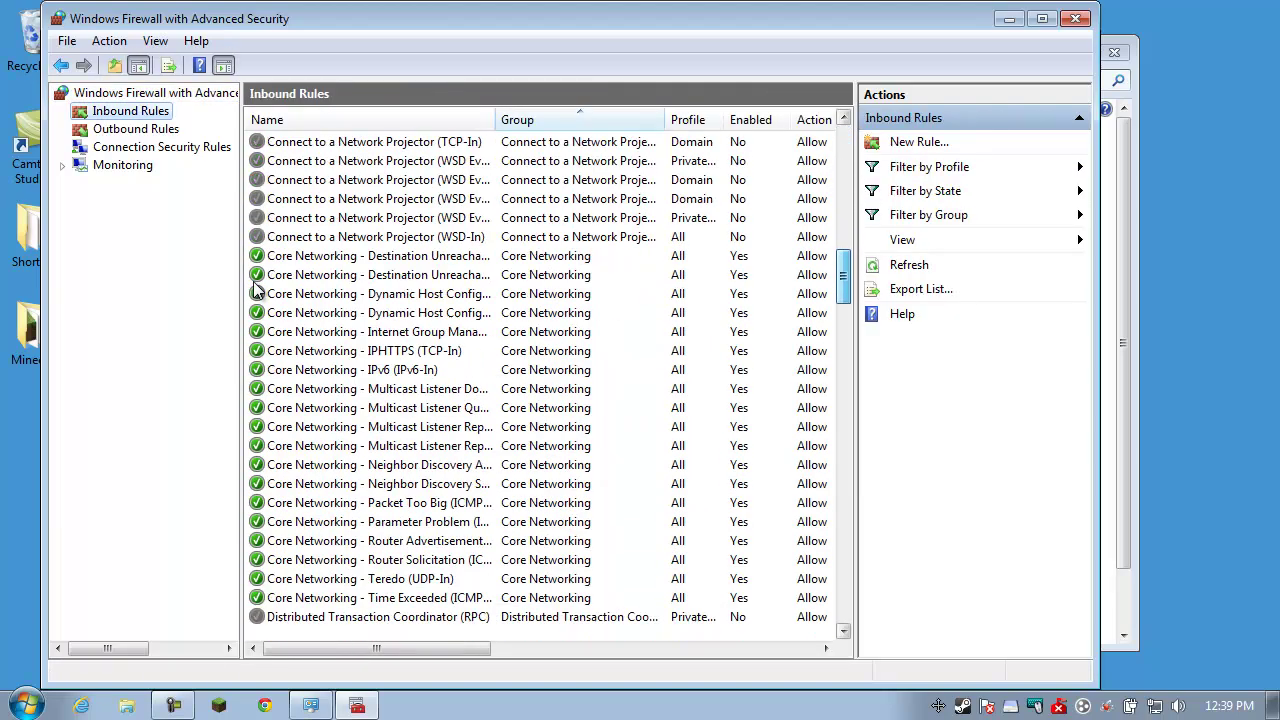
scroll(255, 290, "up", 8)
key("Tab")
key("Down")
key("Down")
key("Down")
key("Down")
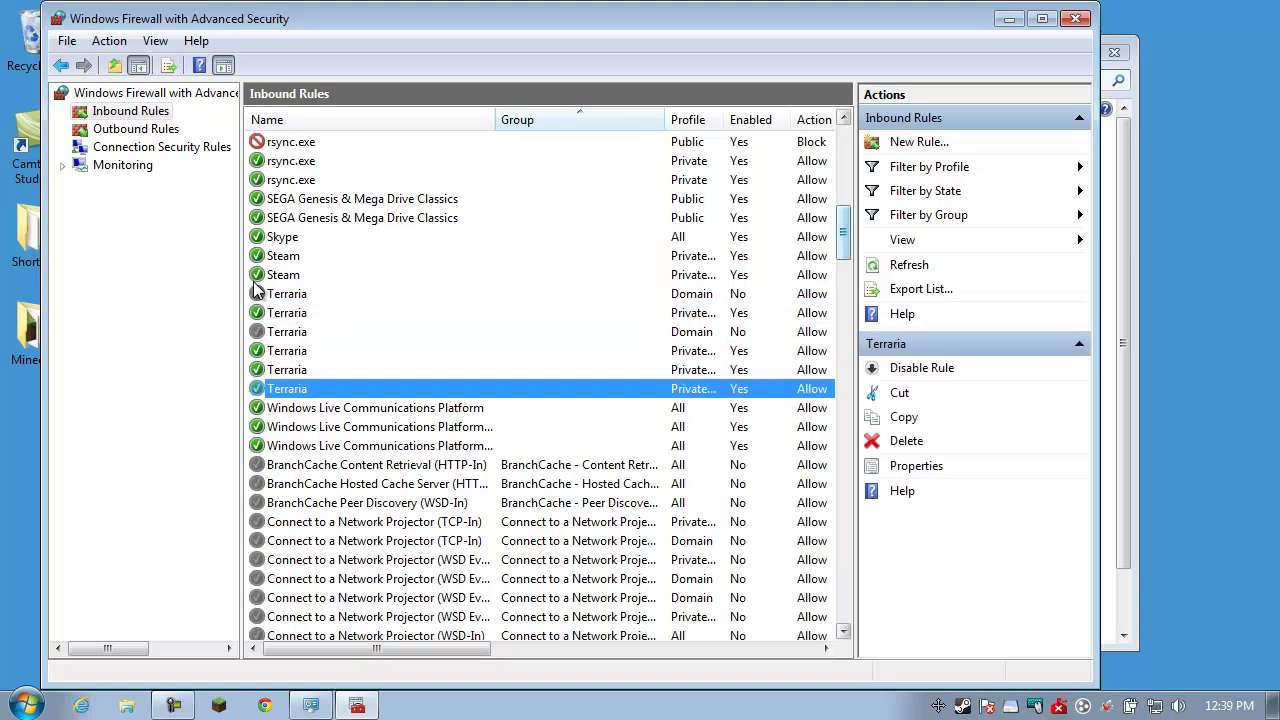
scroll(255, 290, "up", 12)
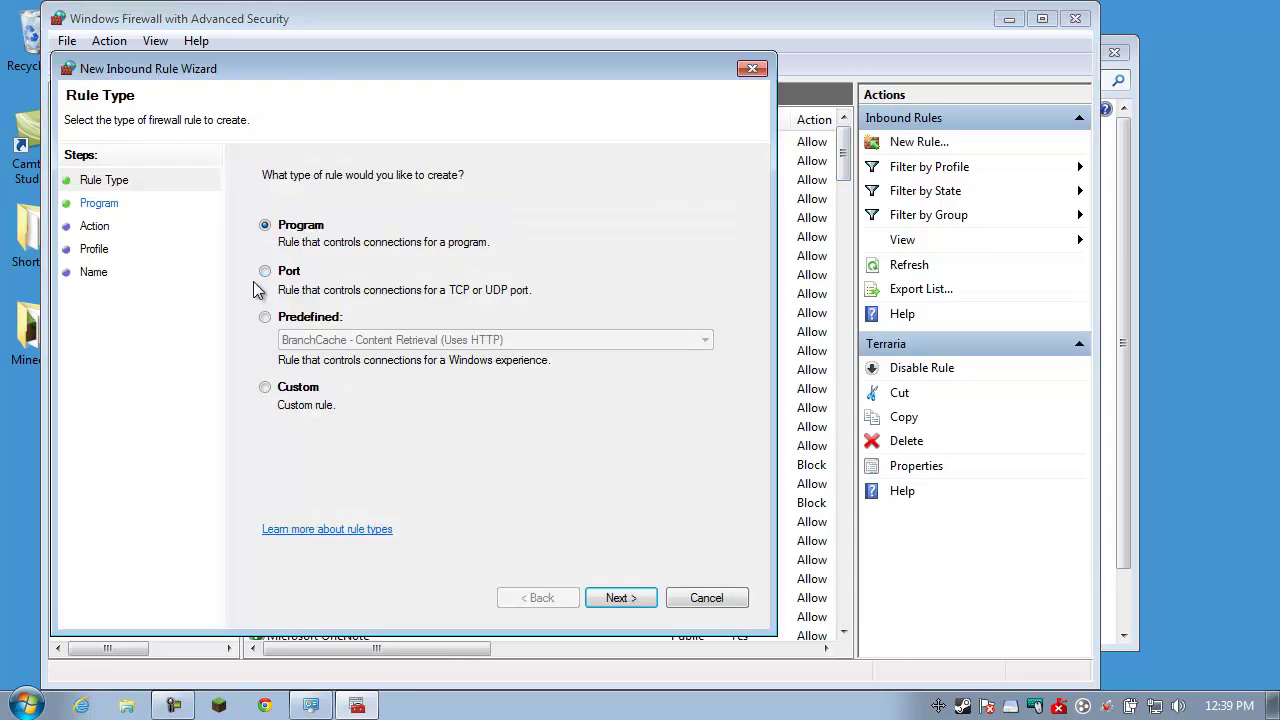
Create inbound port rule 'Terraria Server TCP' allowing TCP 7777 on all profiles
key("Down")
key("Return")
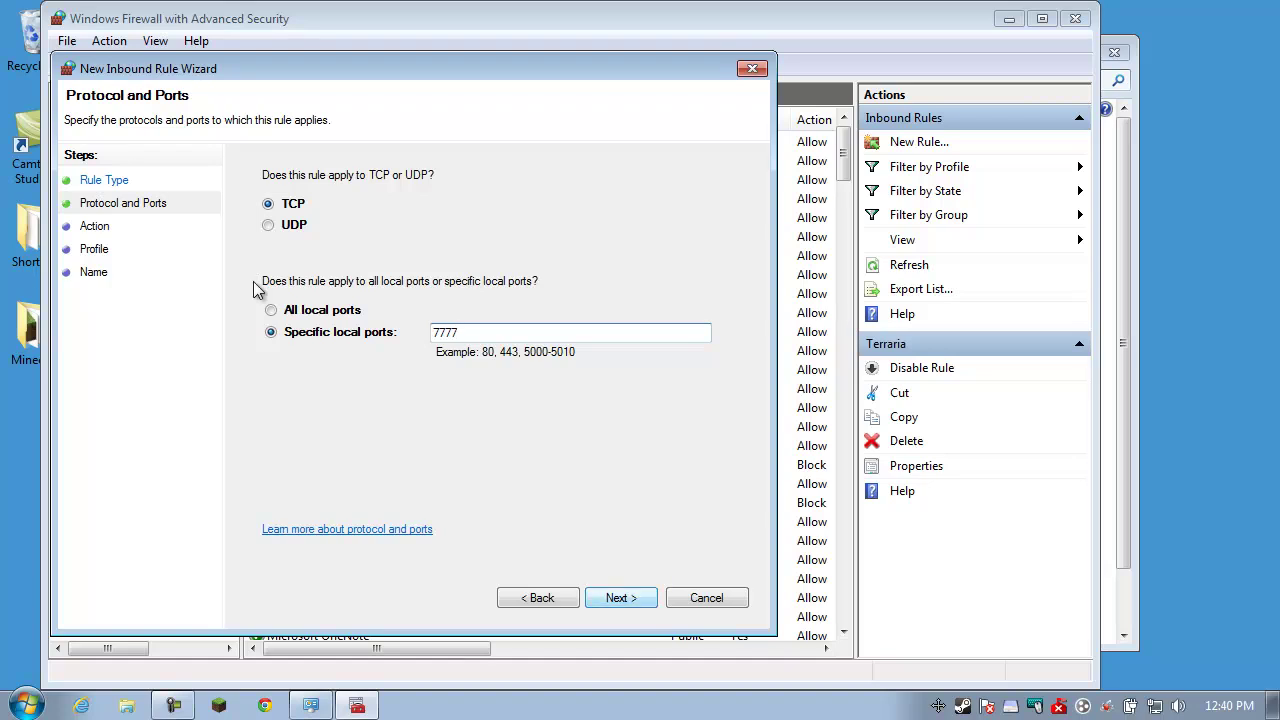
key("Return")
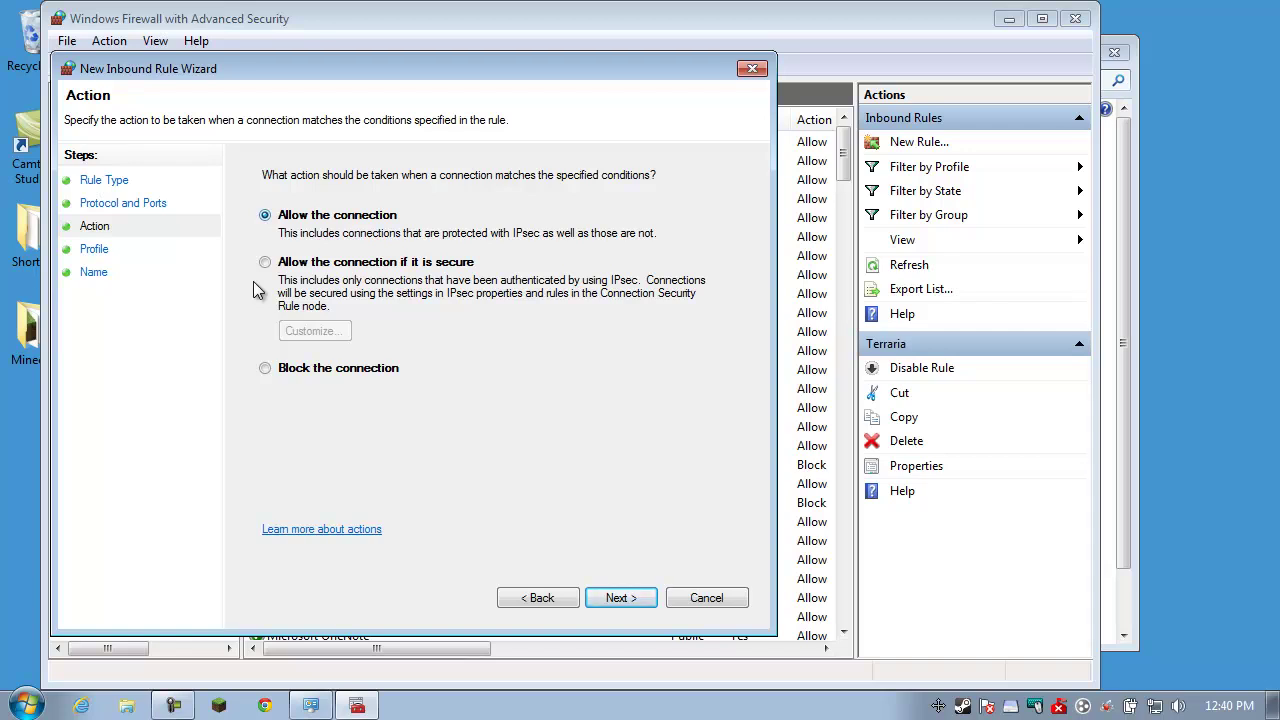
key("Return")
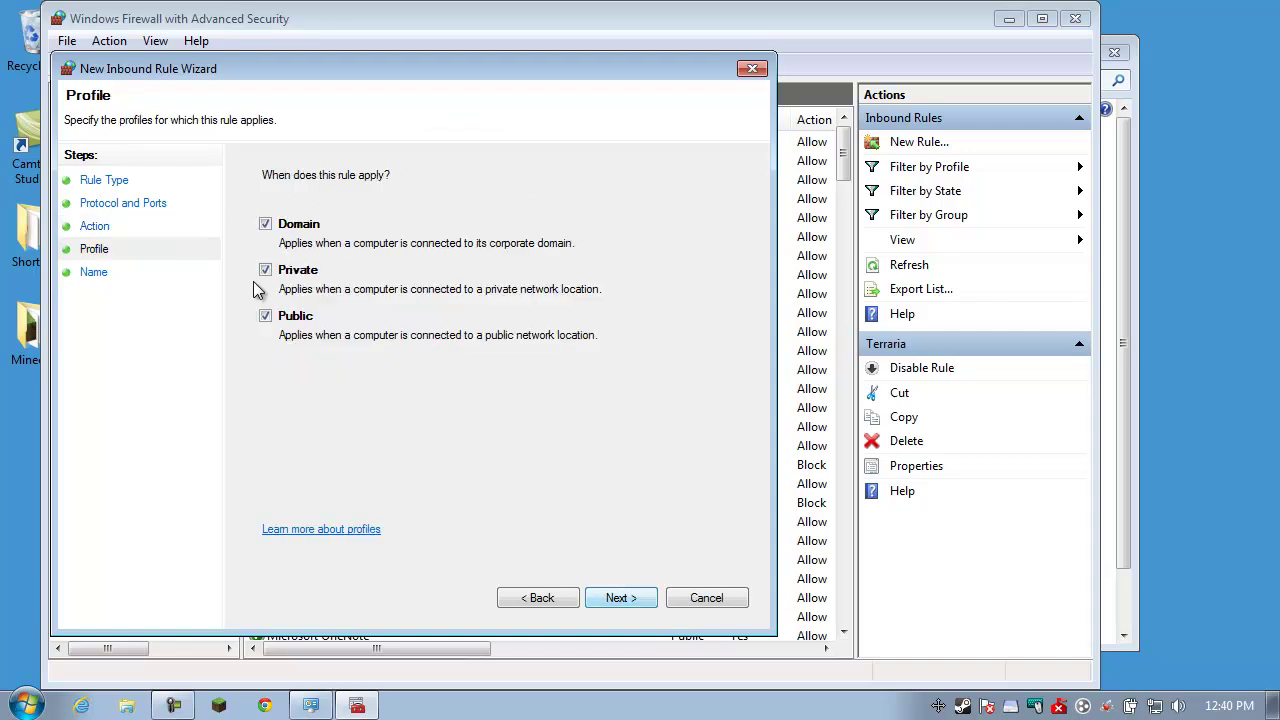
key("Return")
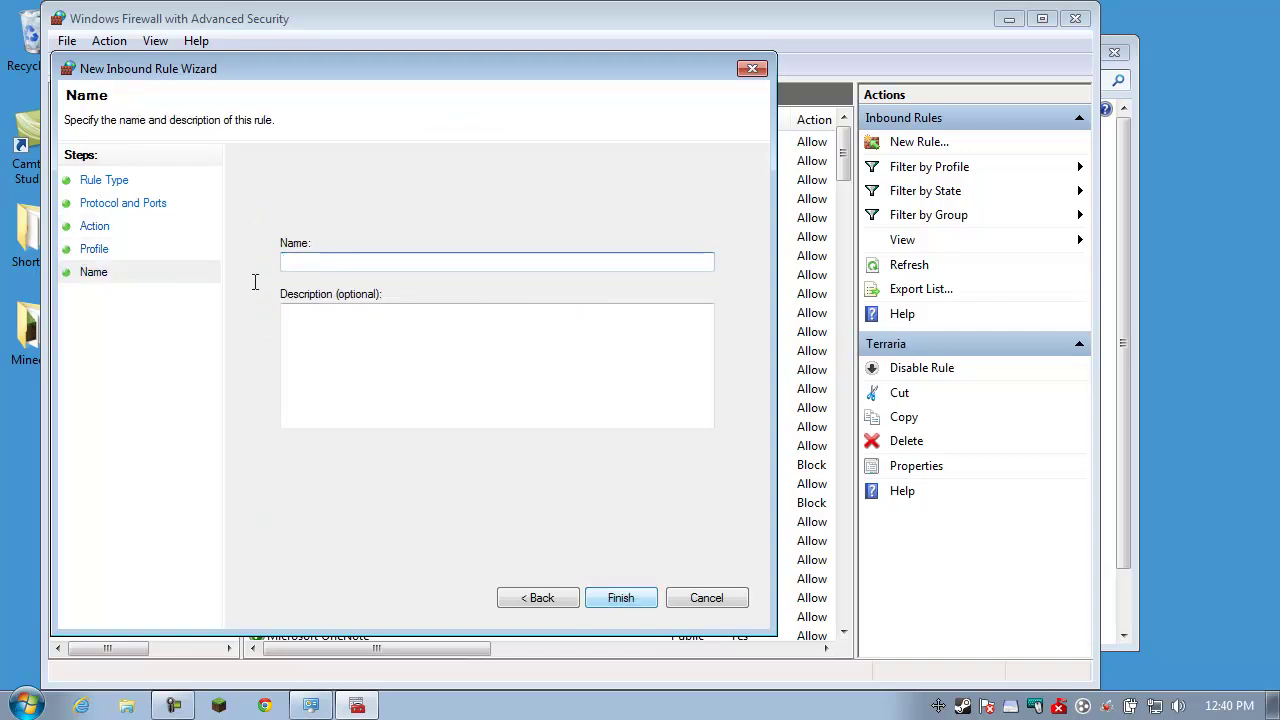
type("Twe")
type("erraria")
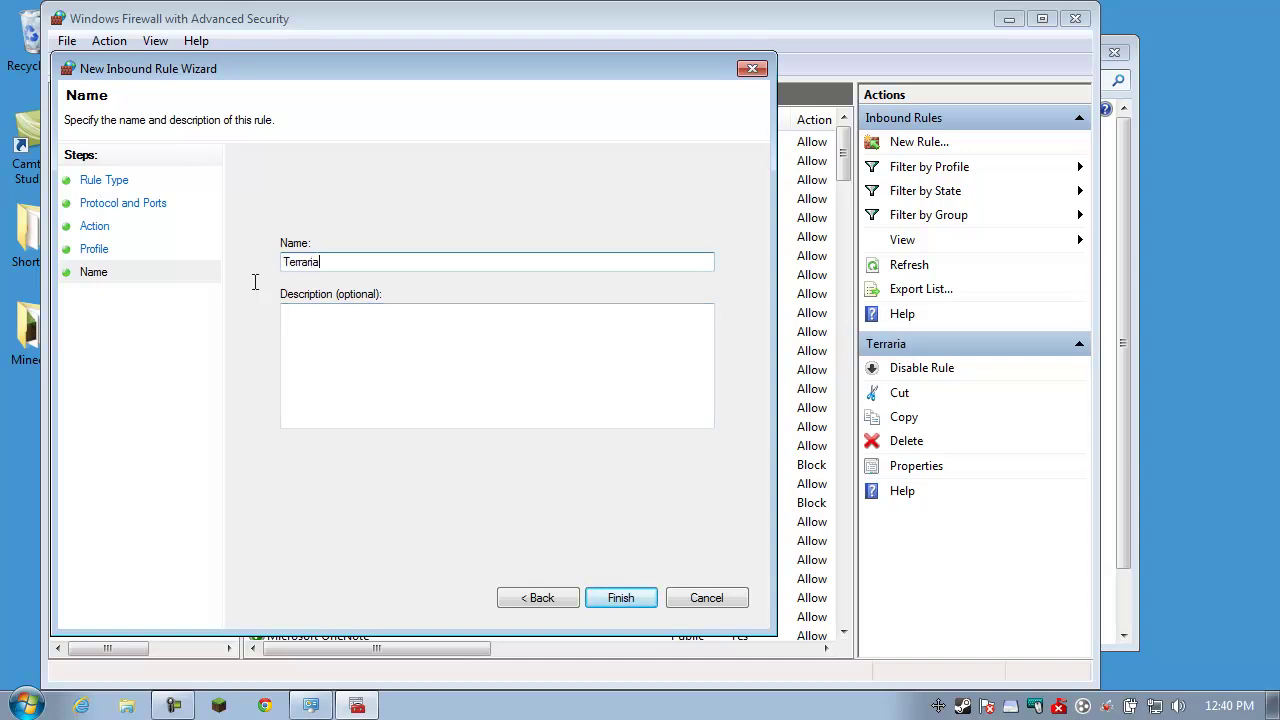
type(" Server TCP")
key("Return")
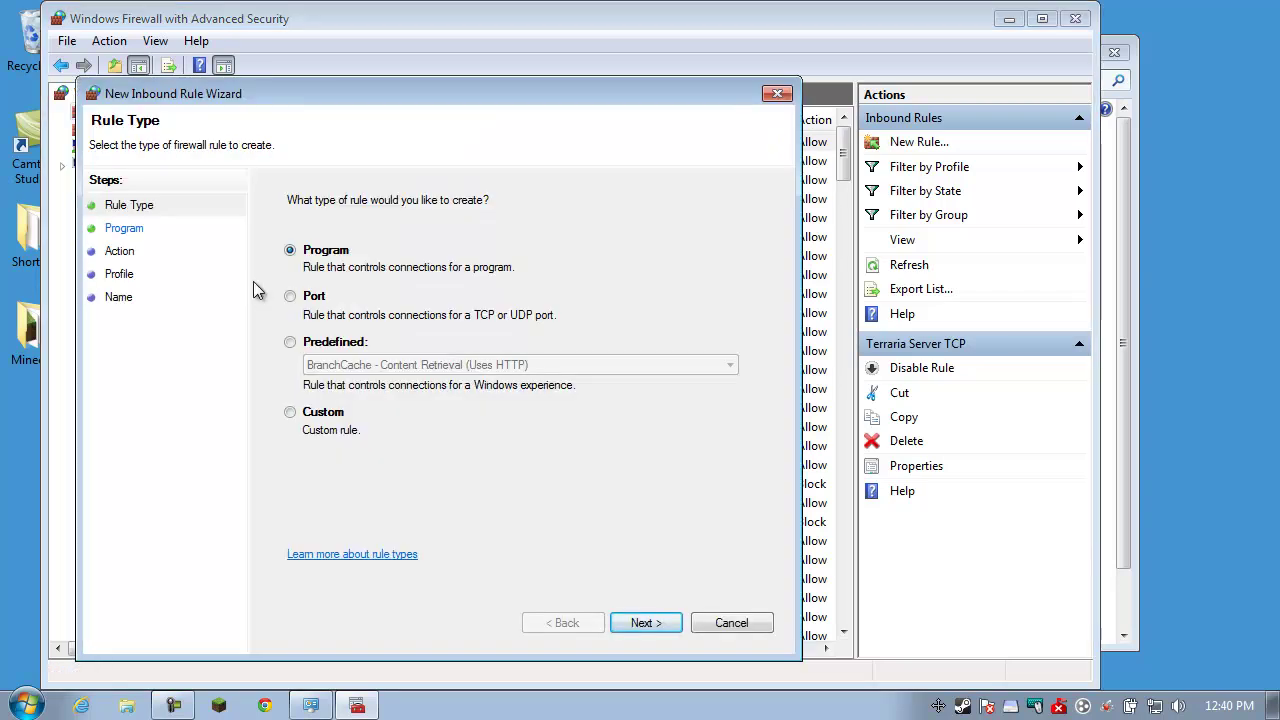
Add inbound rule 'Terraria Server UDP' allowing UDP 7777 on all profiles, then close the firewall window
key("Down")
key("Return")
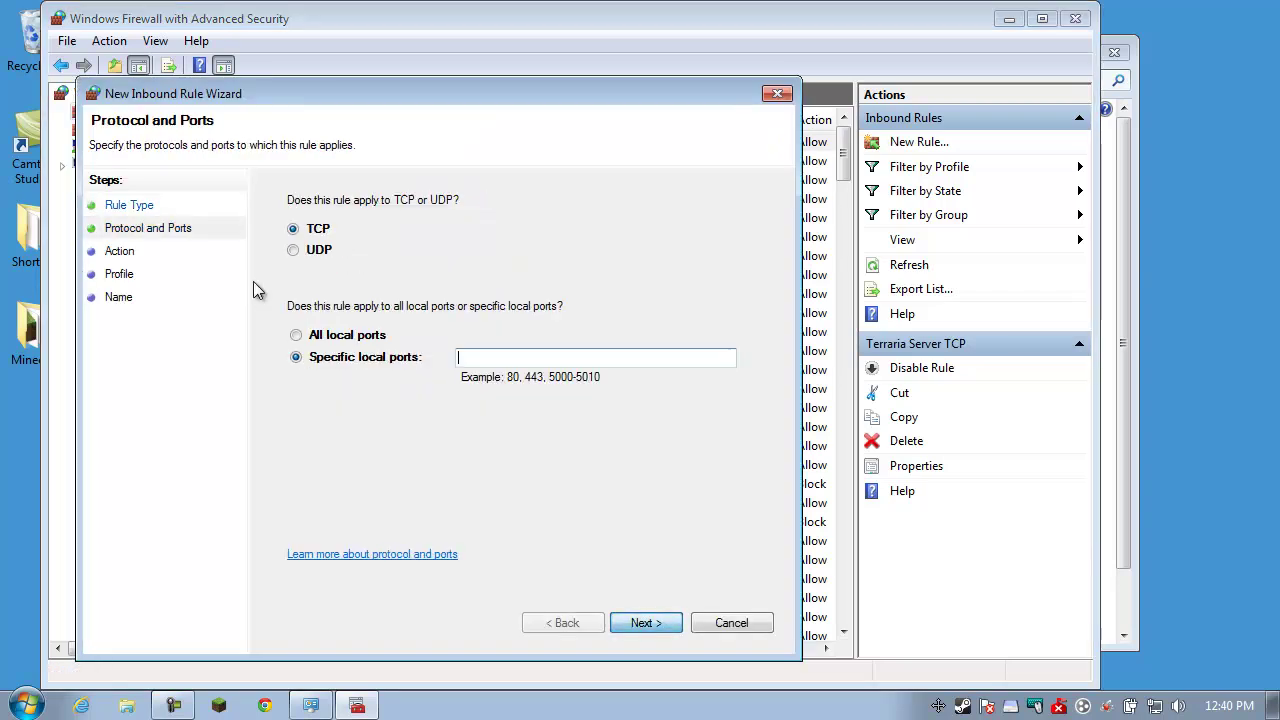
key("Down")
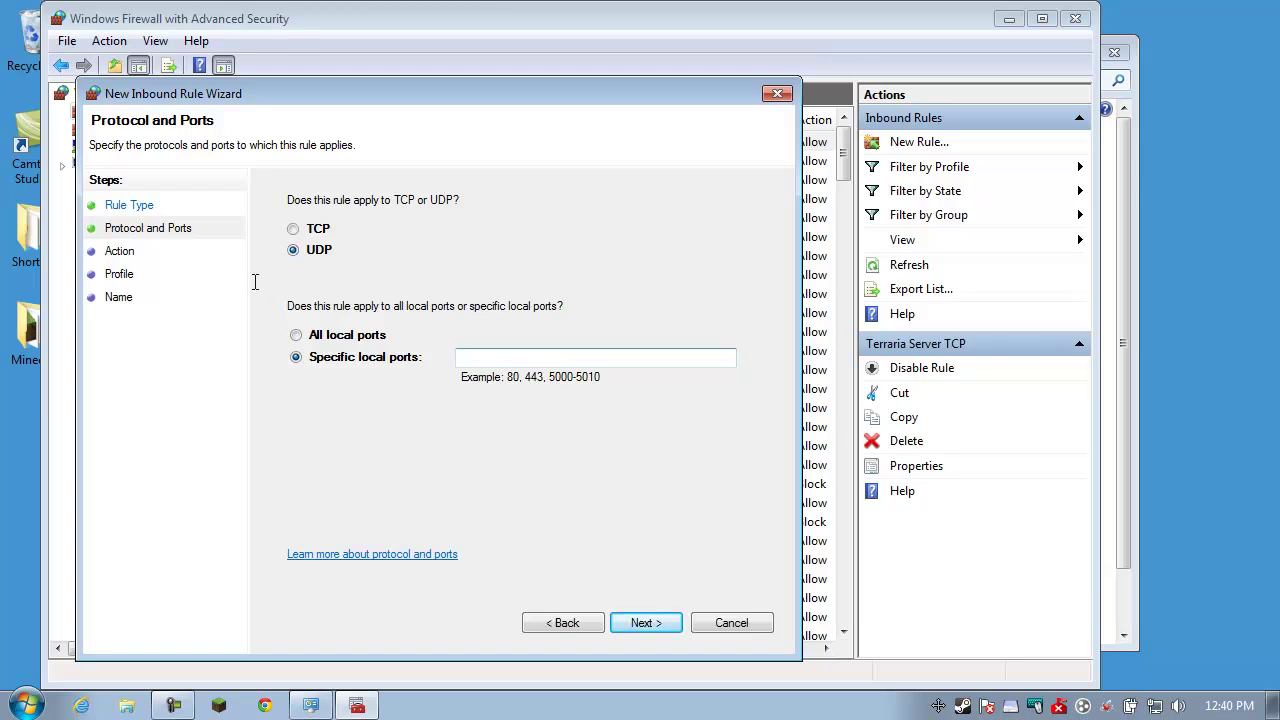
type("7777")
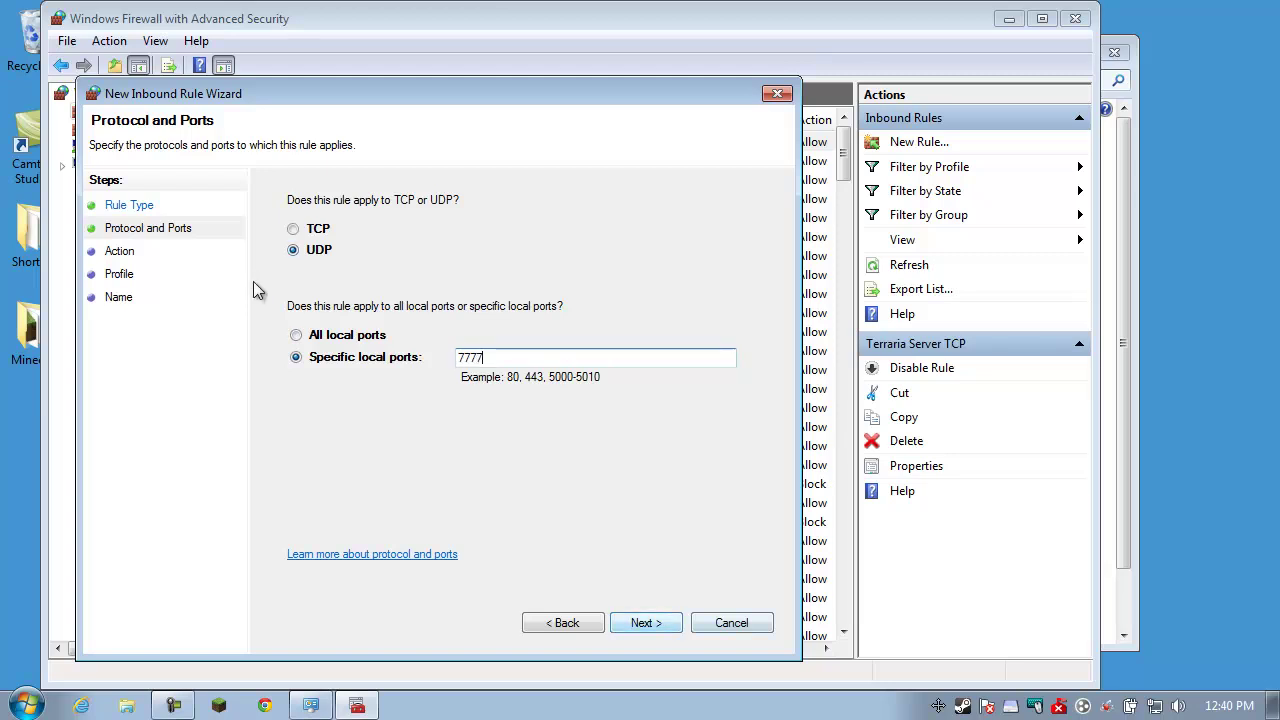
key("Return")
key("Return")
key("Return")
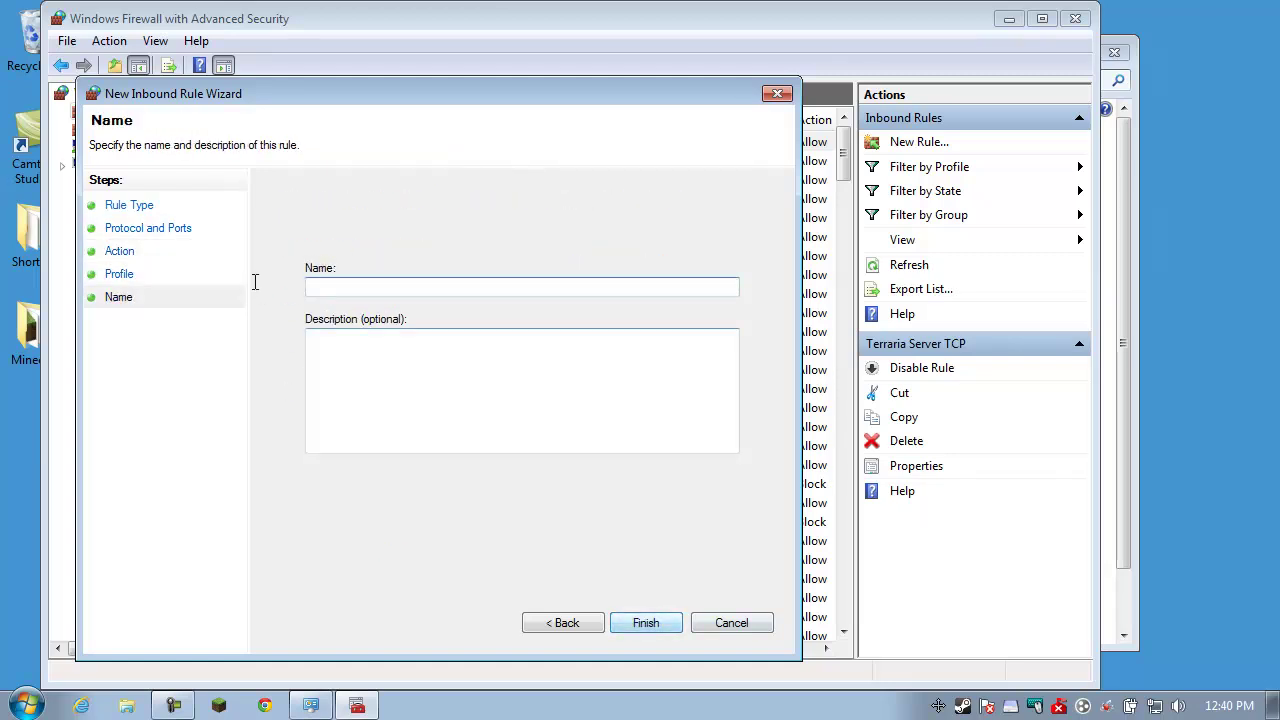
type("Terraria")
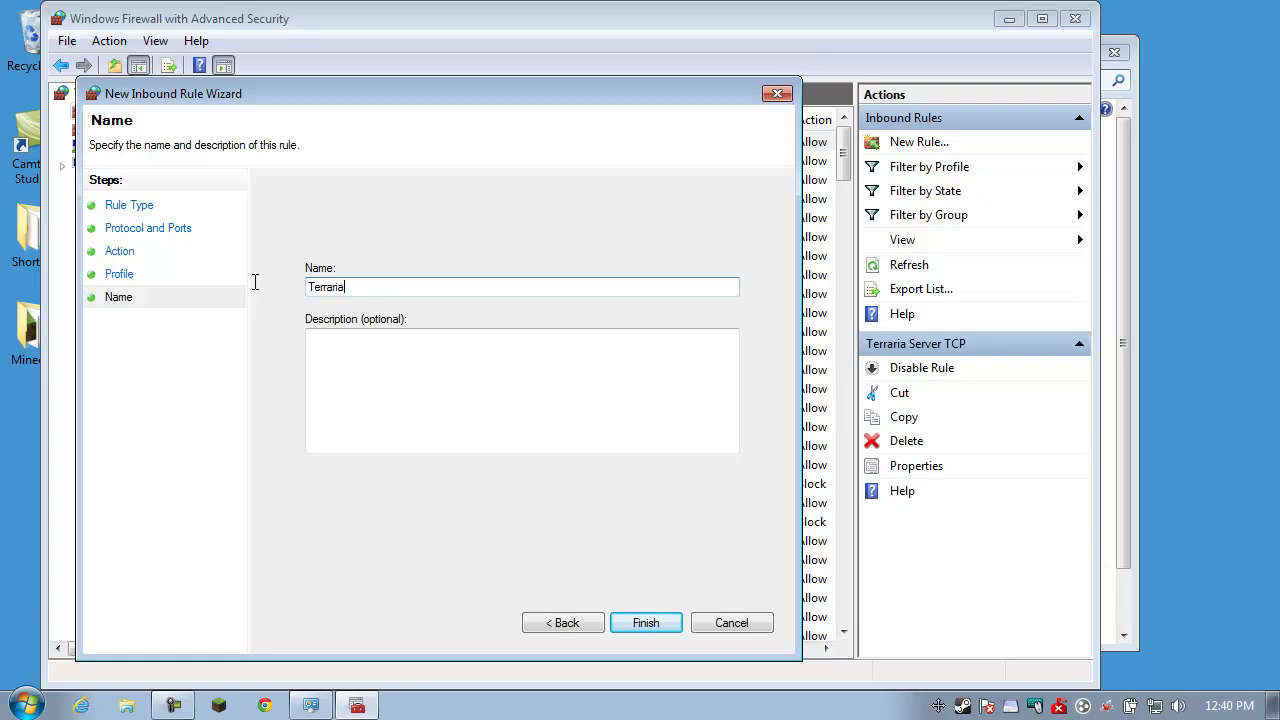
type(" Server UDP")
key("Return")
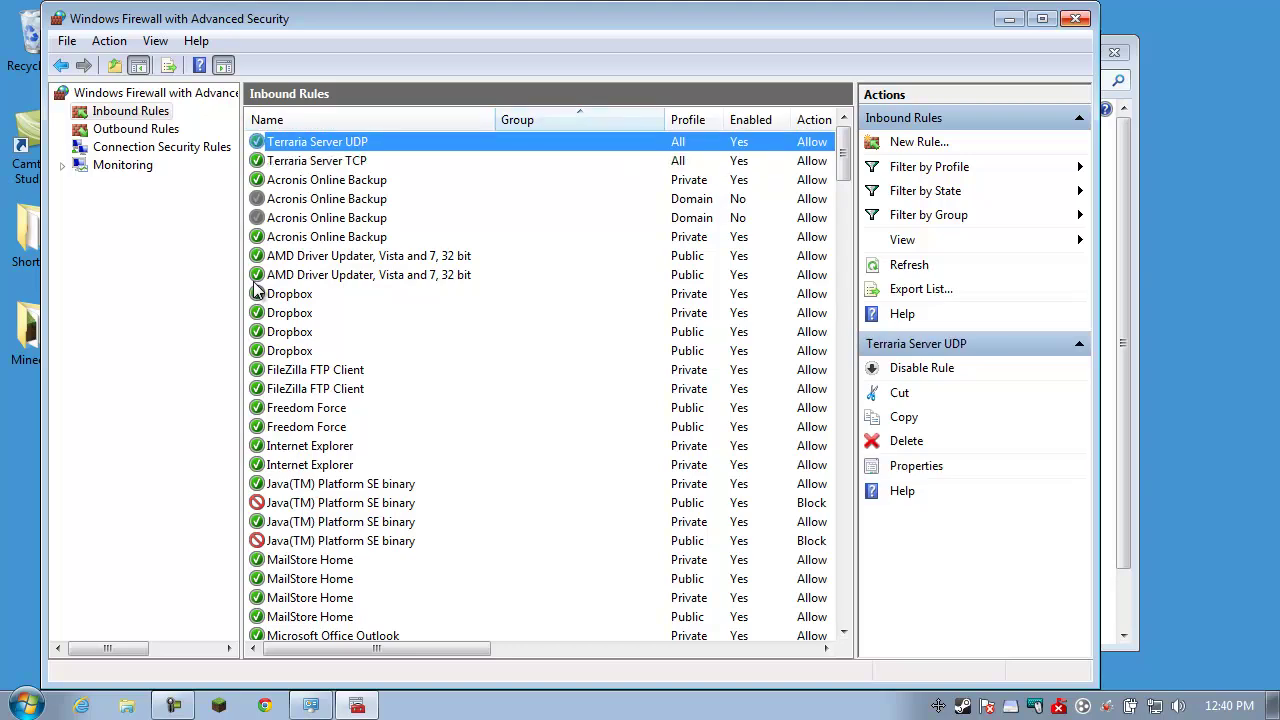
key("alt+F4")
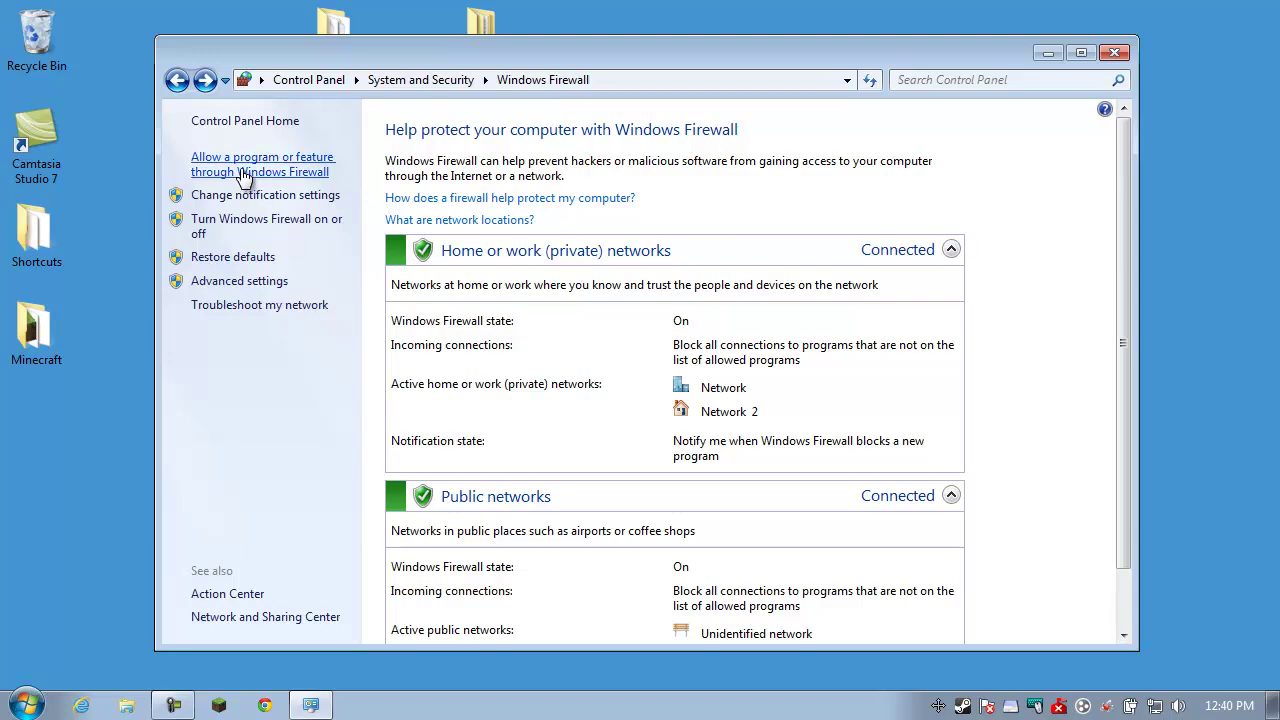
left_click(242, 175)
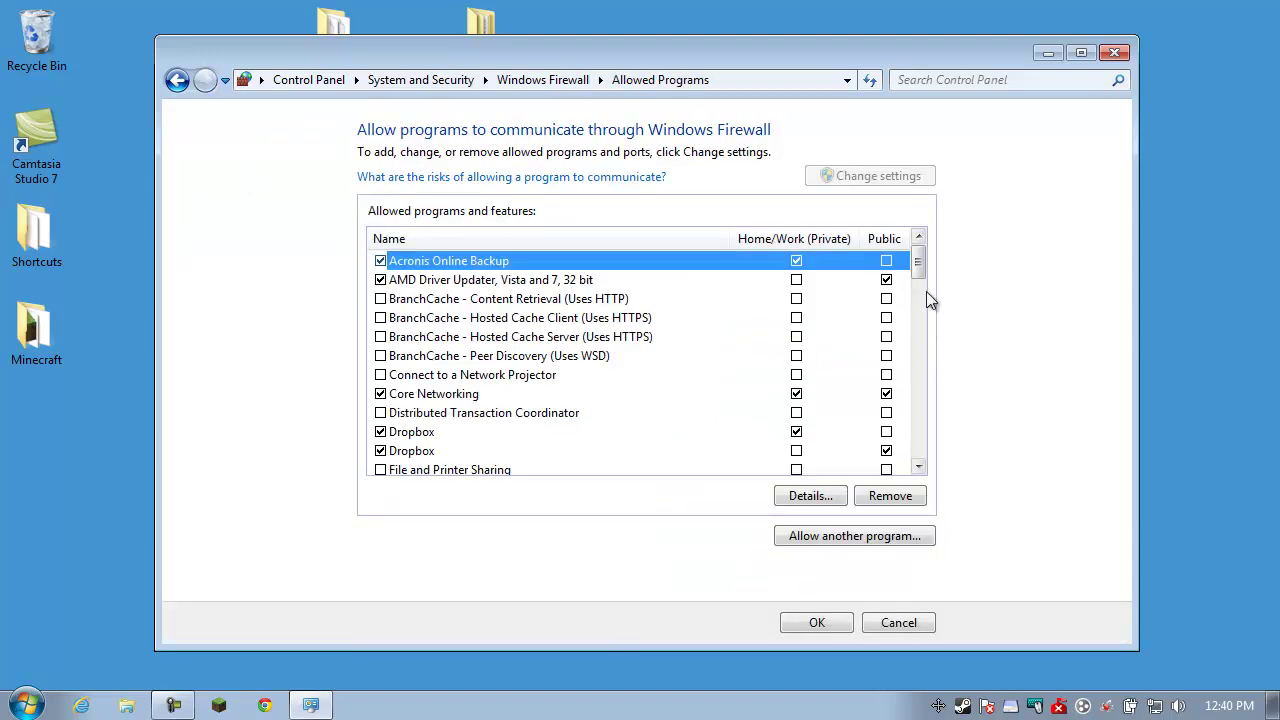
scroll(921, 291, "down", 2)
left_click_drag(921, 291, 927, 418)
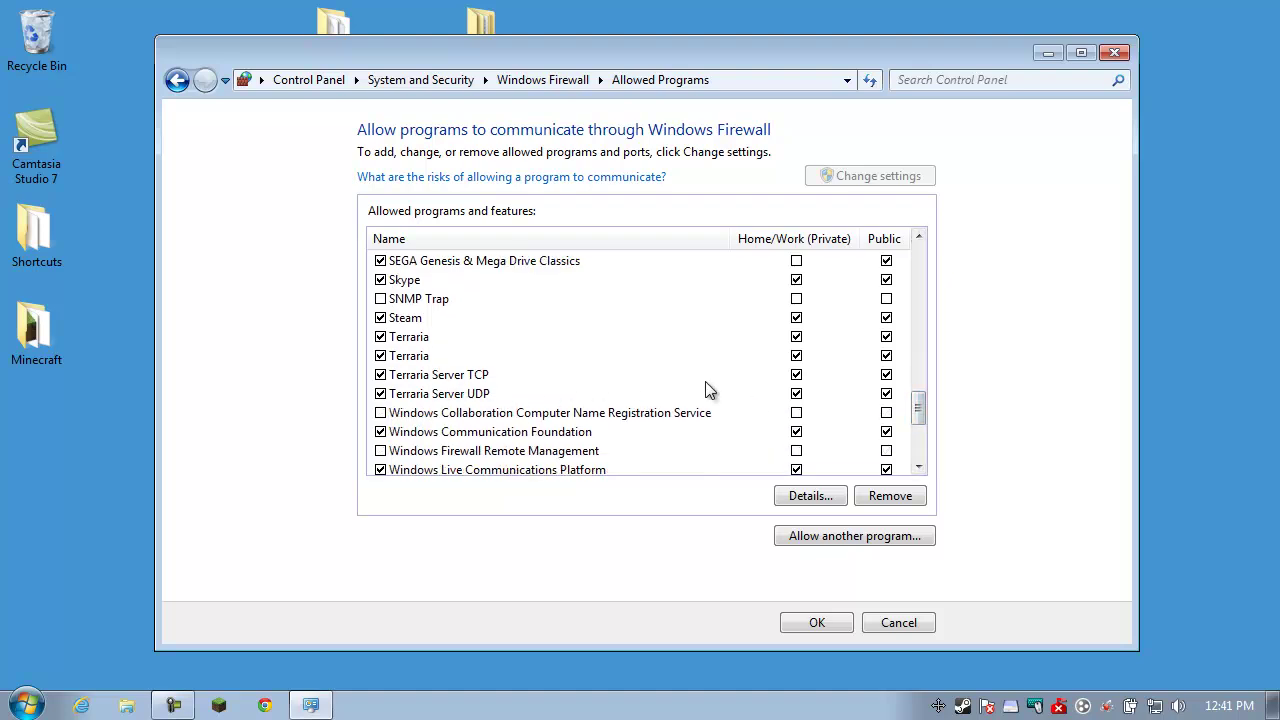
left_click(472, 396)
left_click(810, 495)
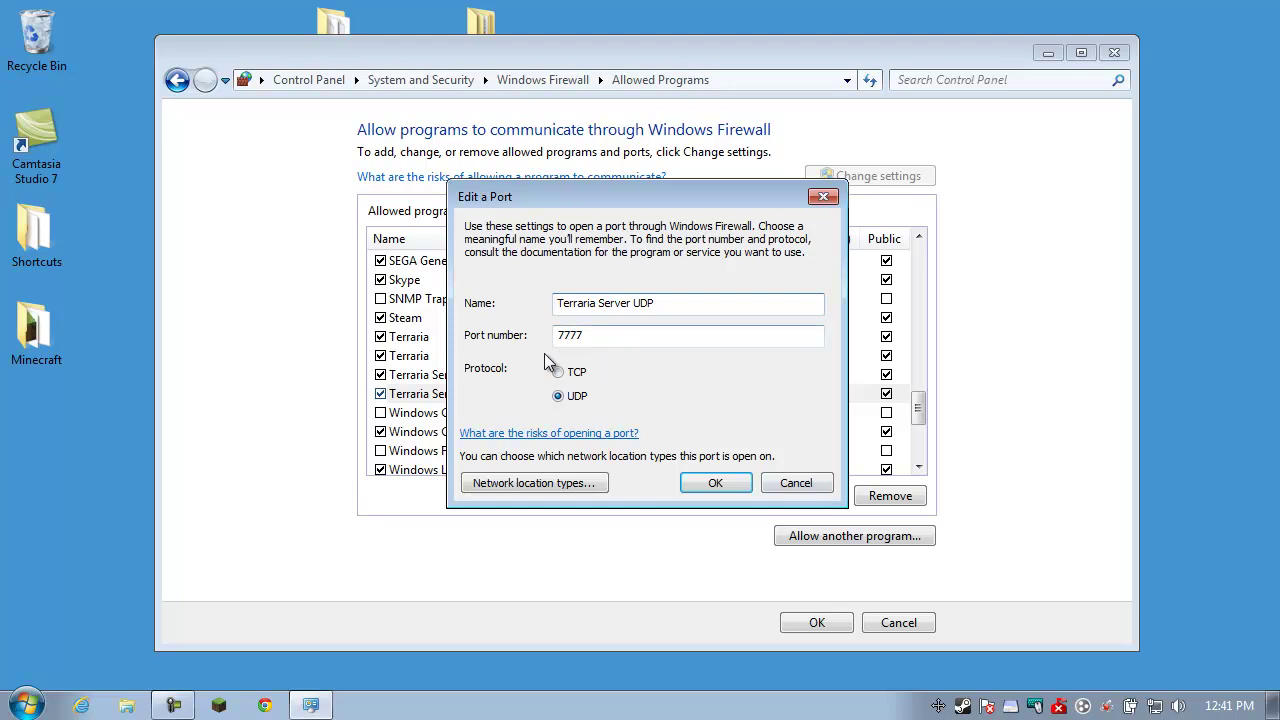
left_click(796, 483)
left_click(410, 375)
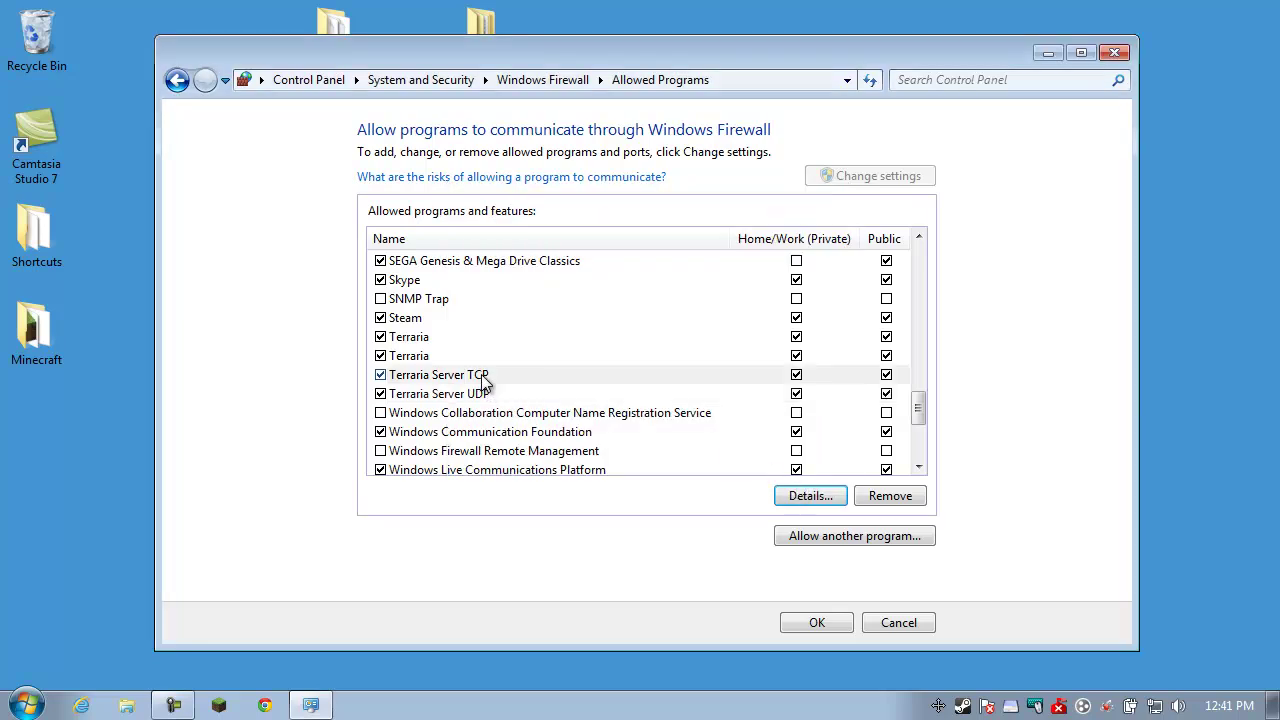
left_click(810, 496)
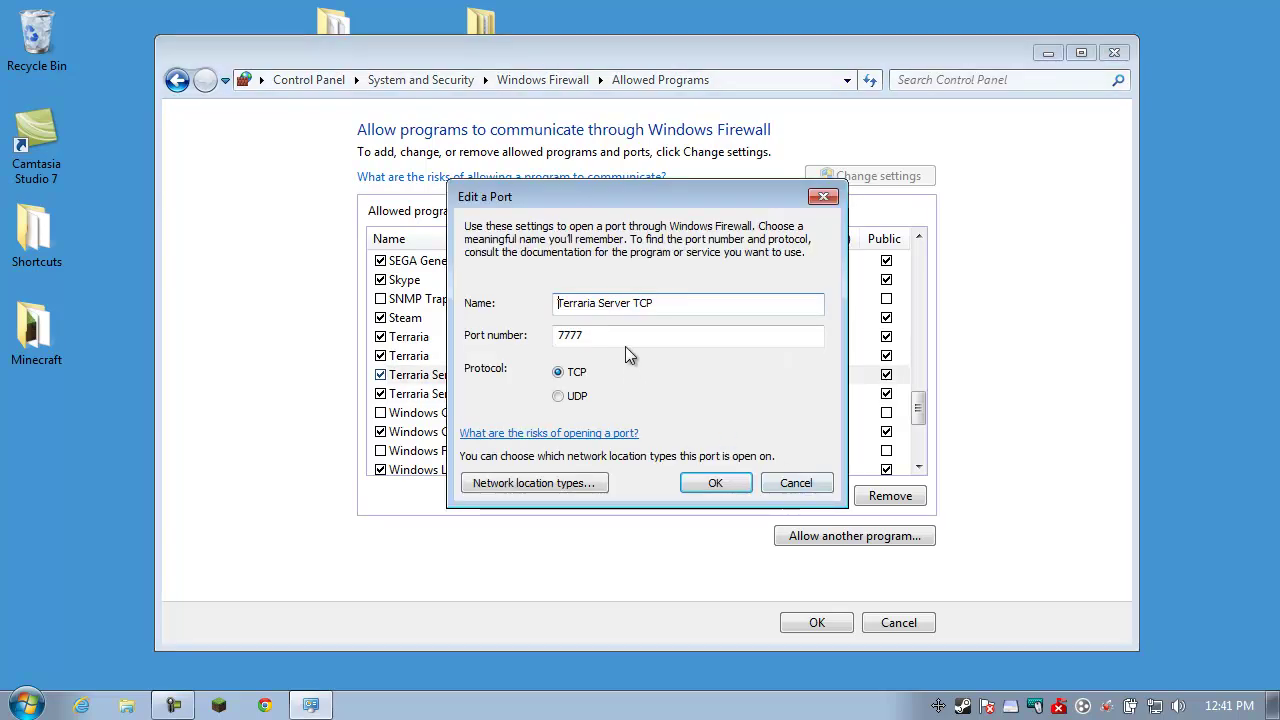
left_click(792, 482)
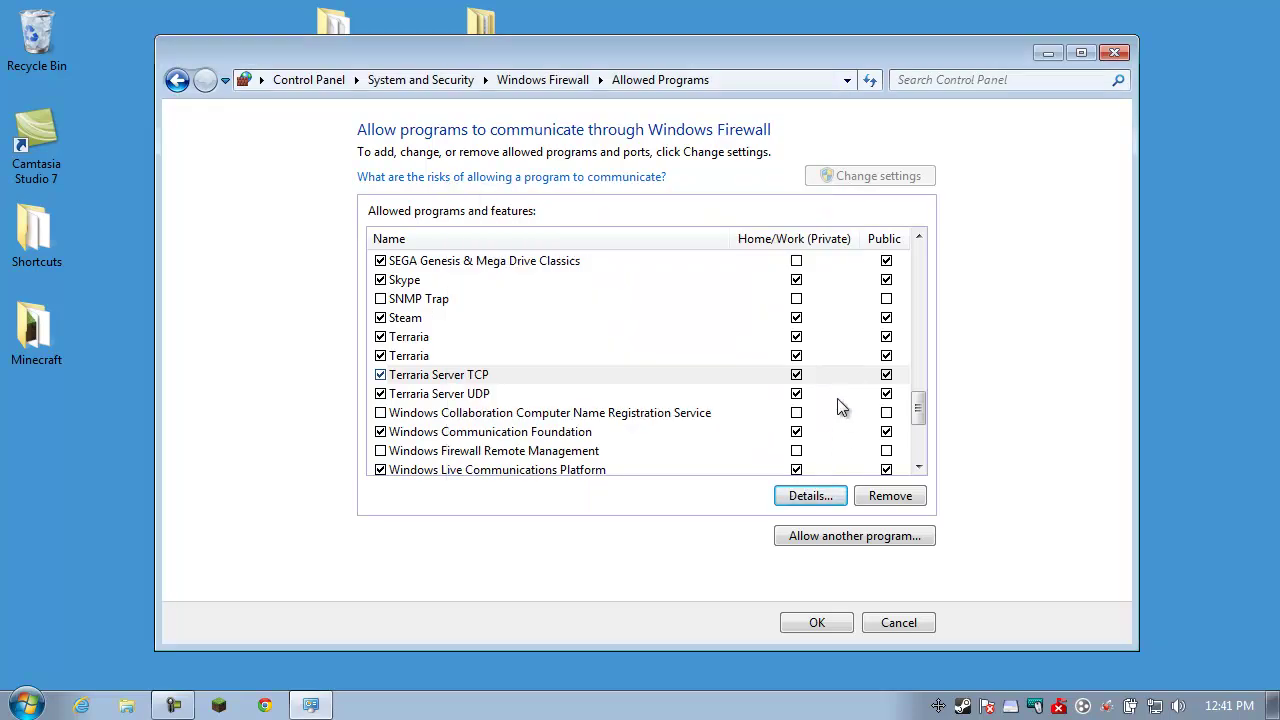
left_click(817, 622)
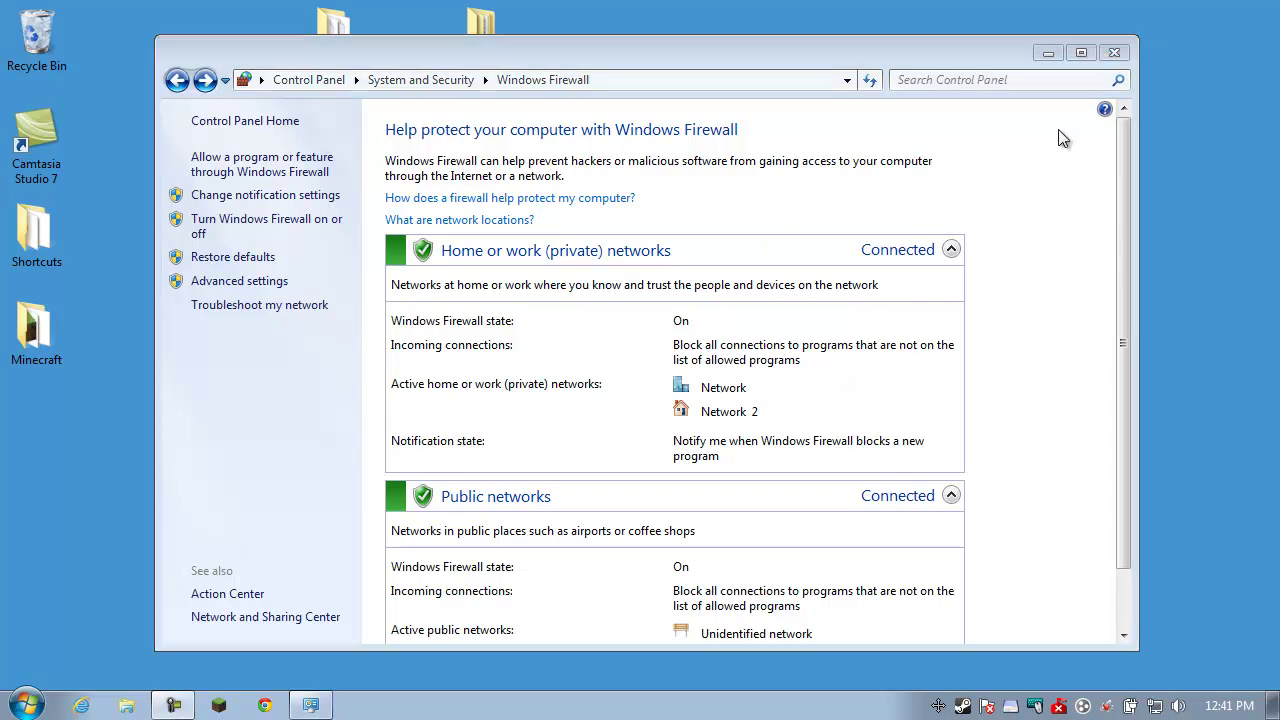
Close the firewall settings and open Control Panel from the Start menu
left_click(1114, 52)
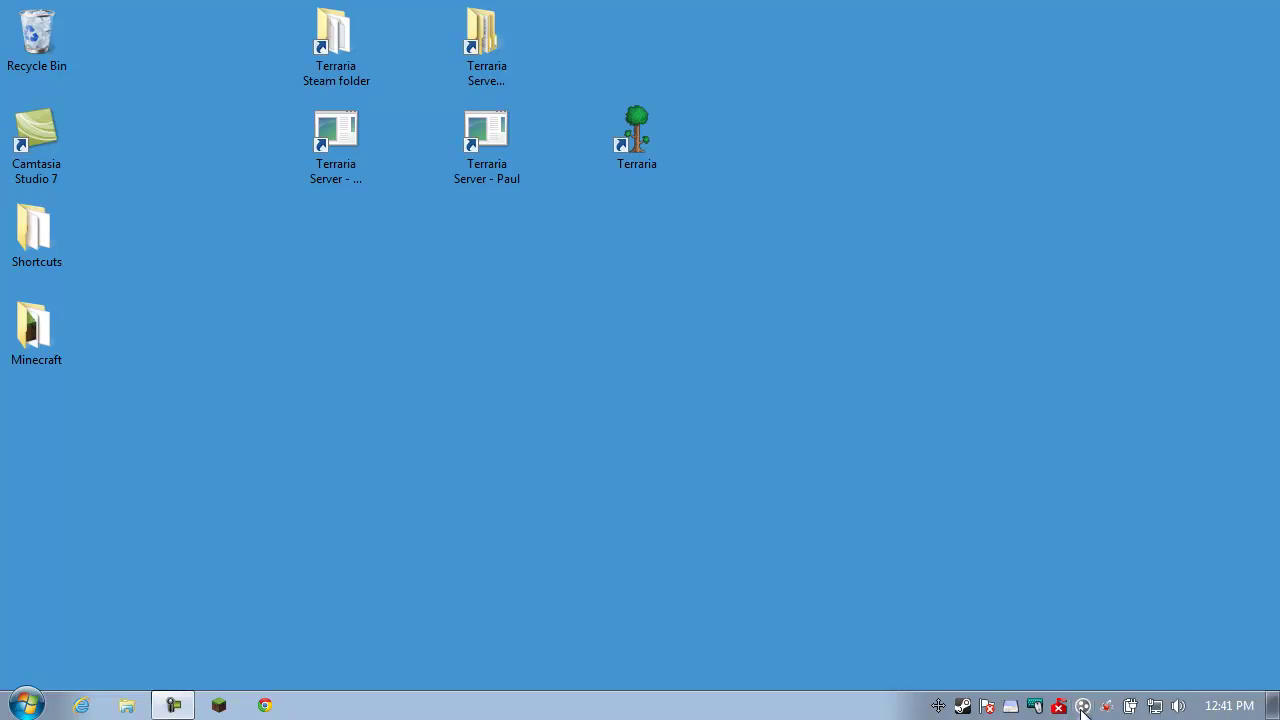
left_click(26, 705)
left_click(331, 343)
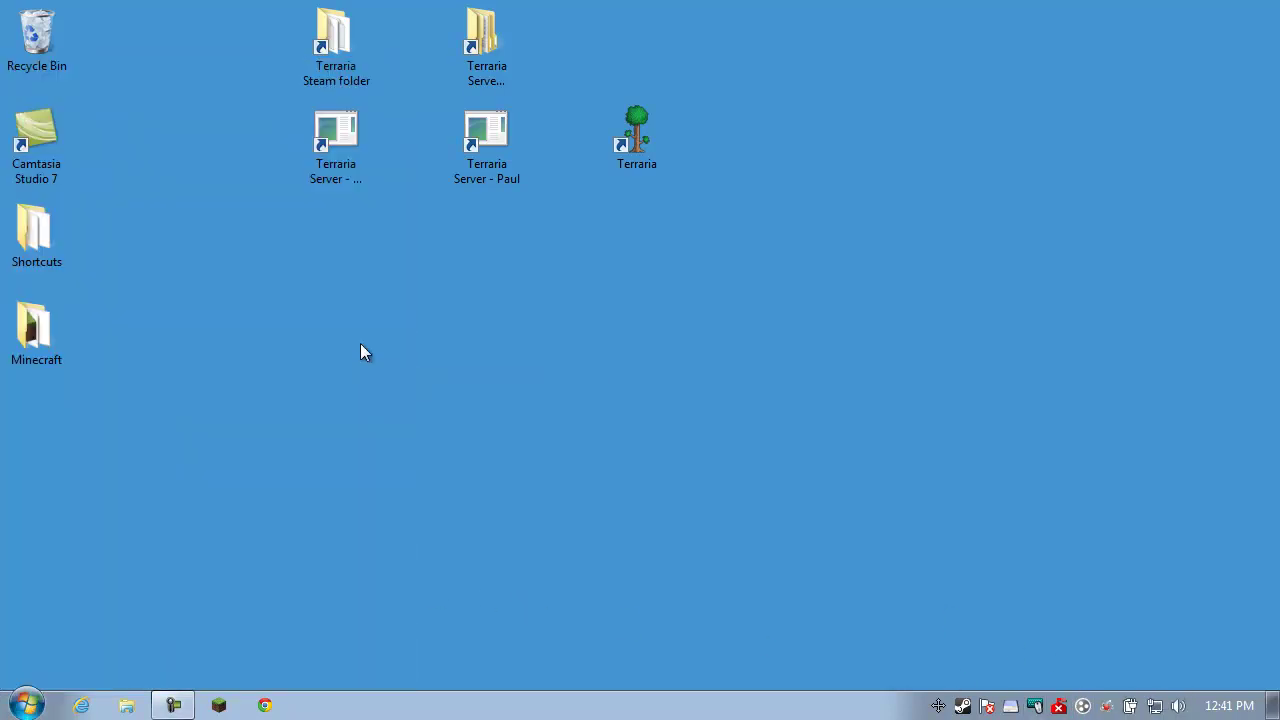
Reopen Control Panel and go to Network and Internet
mouse_move(613, 58)
left_mouse_down()
mouse_move(594, 62)
mouse_move(622, 63)
left_mouse_up()
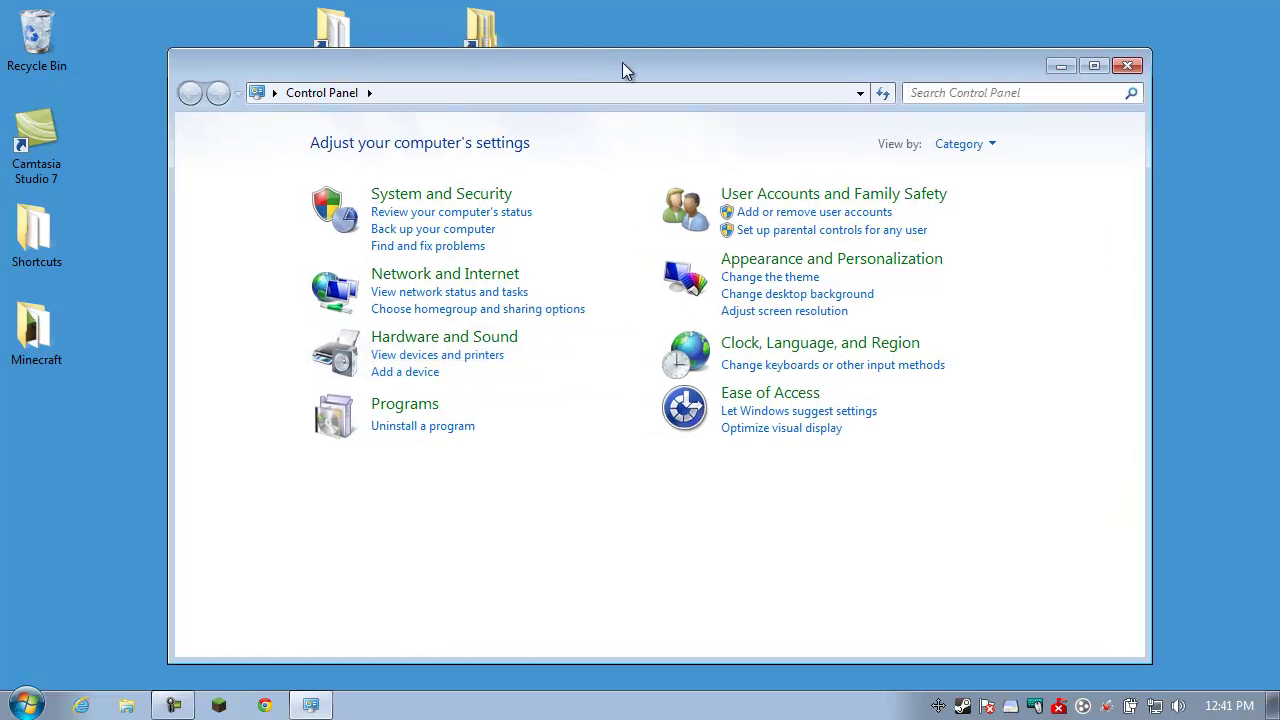
left_click(510, 281)
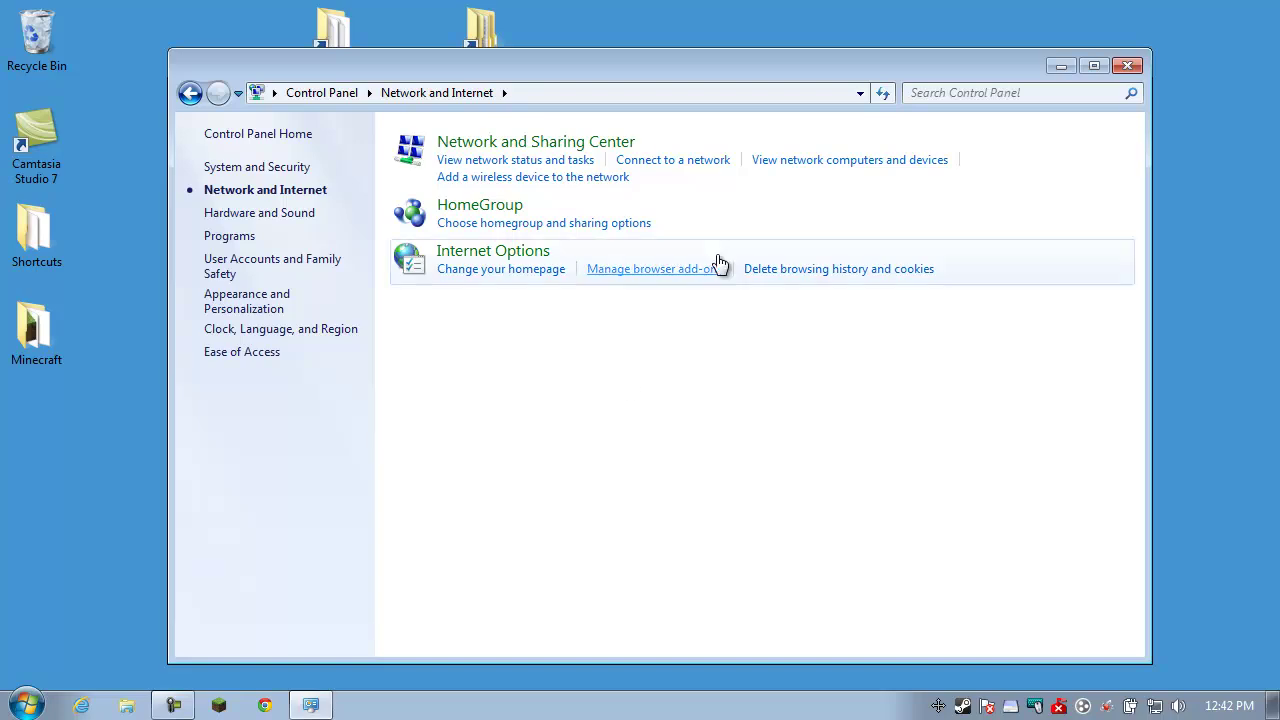
left_click(1121, 68)
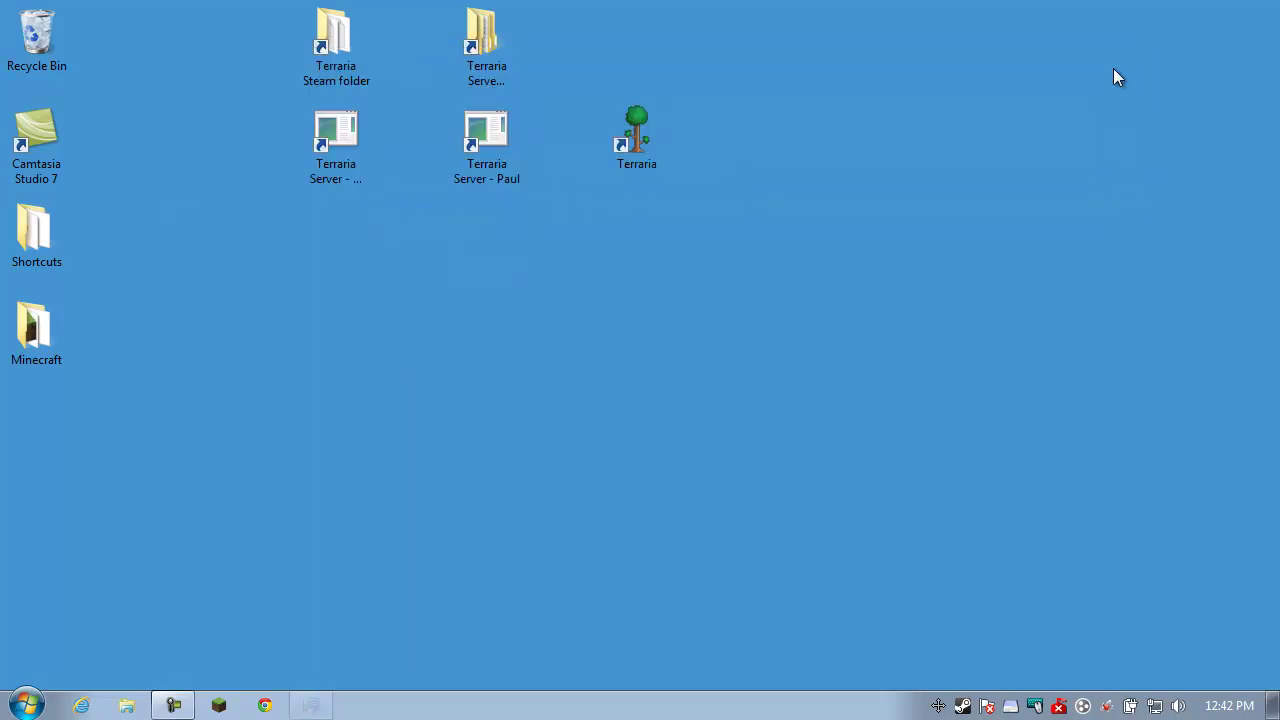
left_click(27, 706)
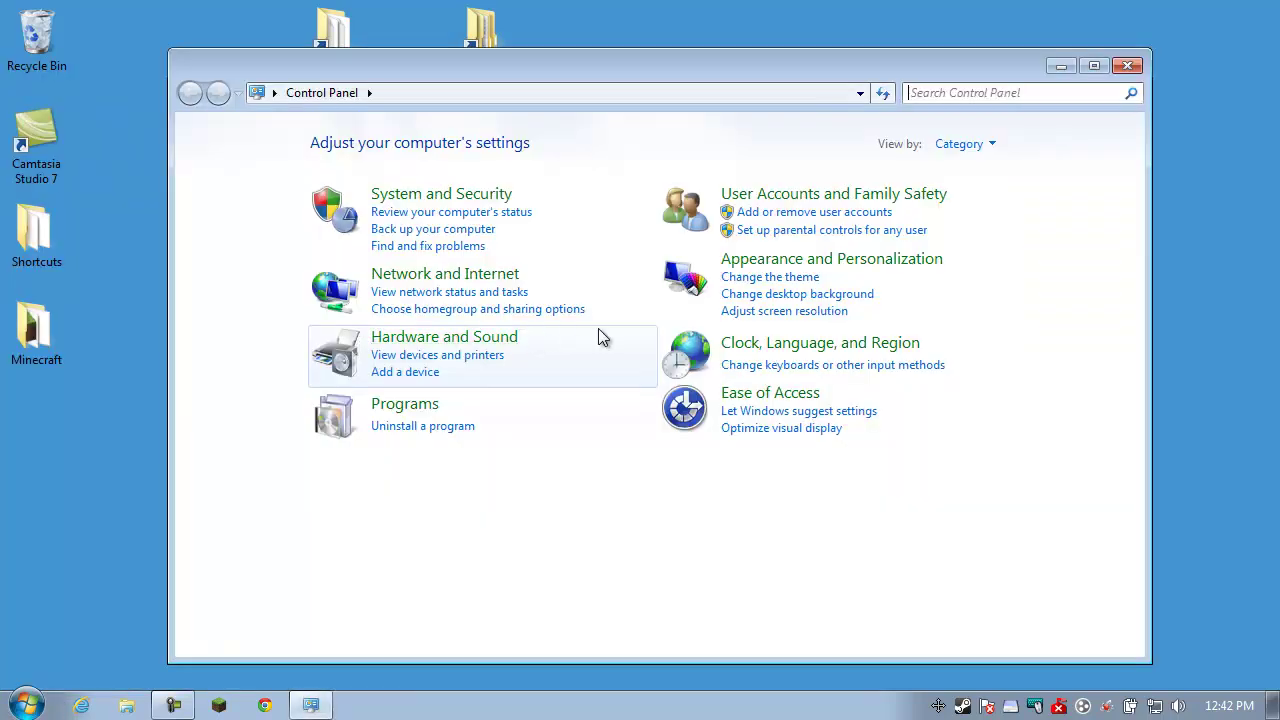
left_click(476, 276)
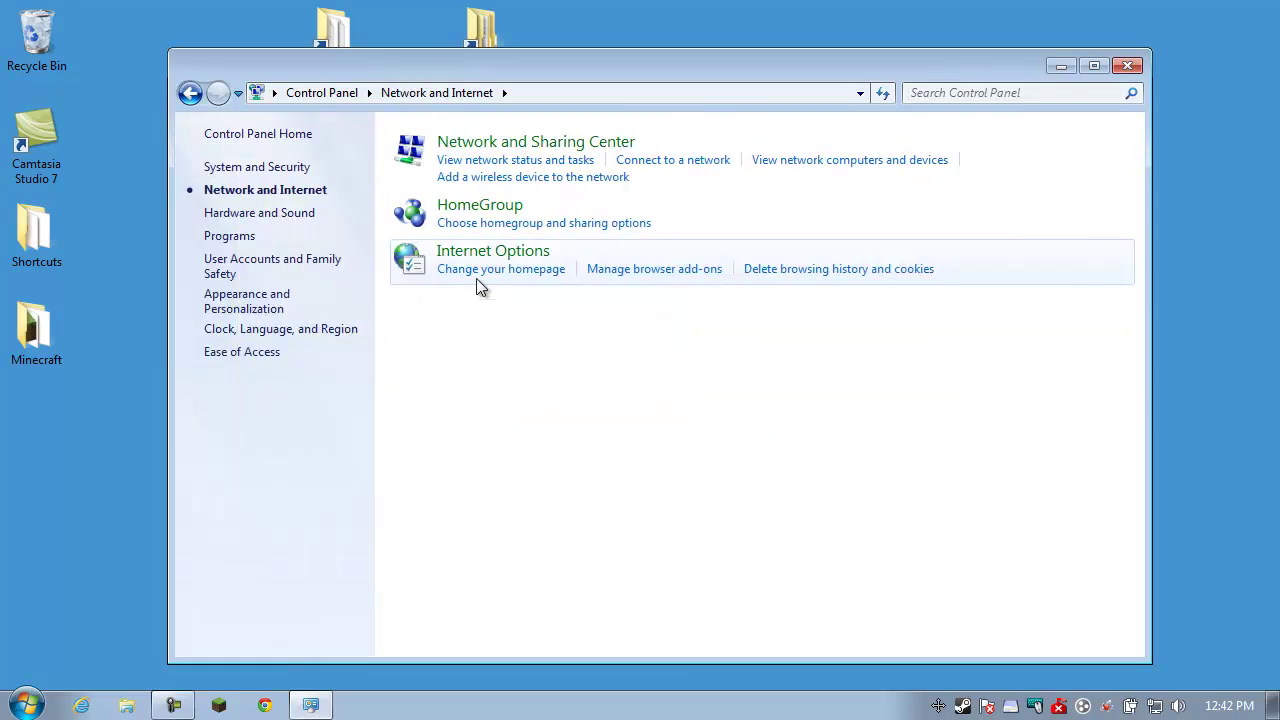
In Network and Sharing Center, check the Hamachi connection status and dismiss it
left_click(503, 150)
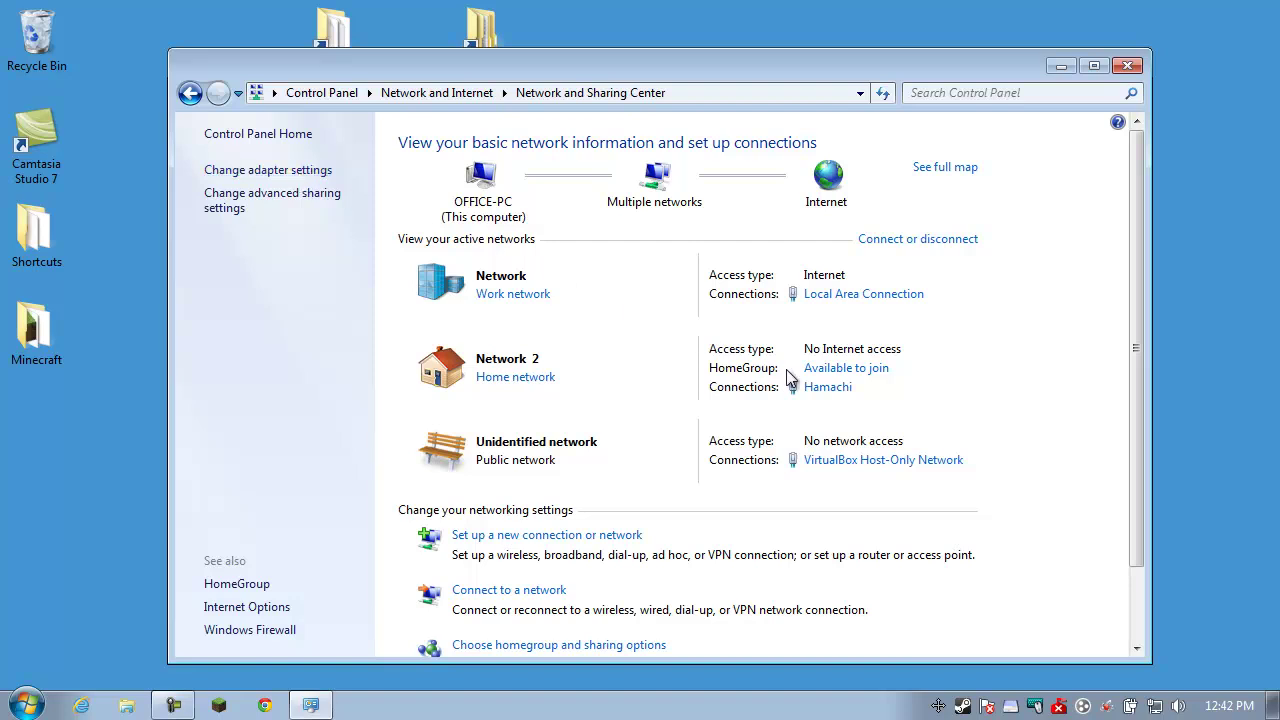
left_click(835, 389)
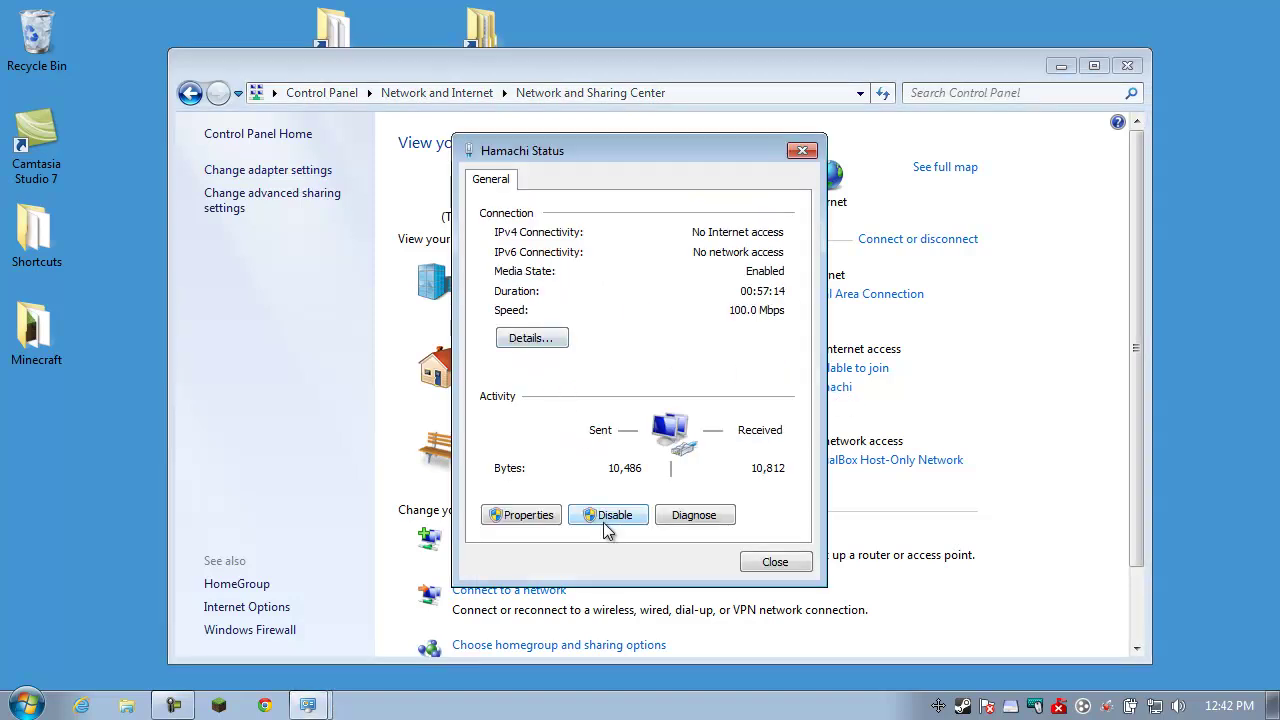
left_click(771, 561)
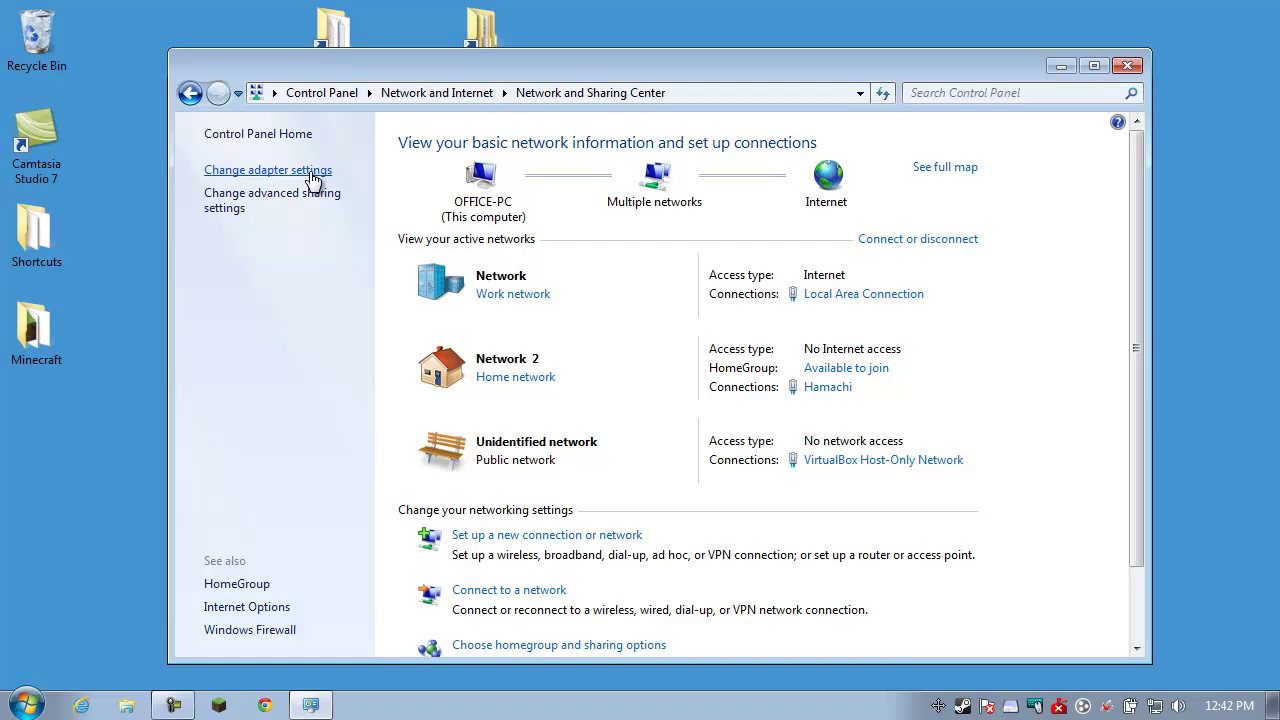
Disable the Hamachi adapter in adapter settings, then close Network and Sharing Center
left_click(312, 176)
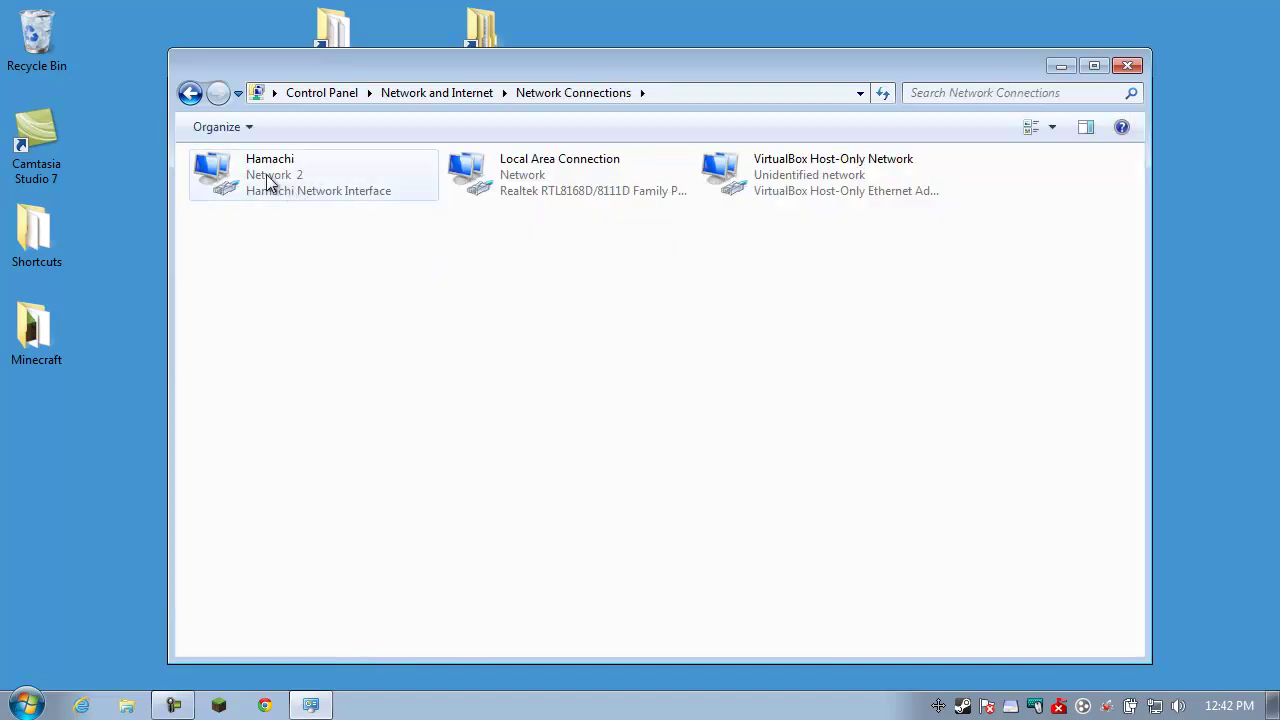
left_click(268, 181)
right_click(266, 181)
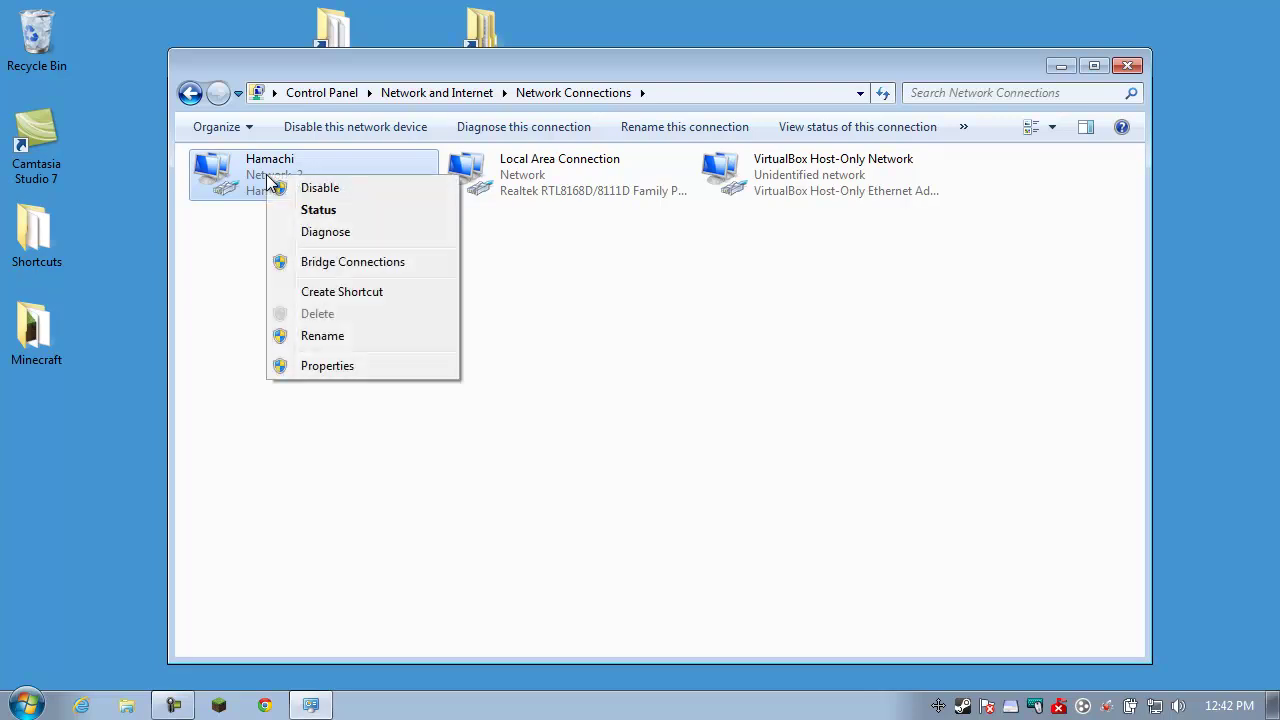
left_click(312, 187)
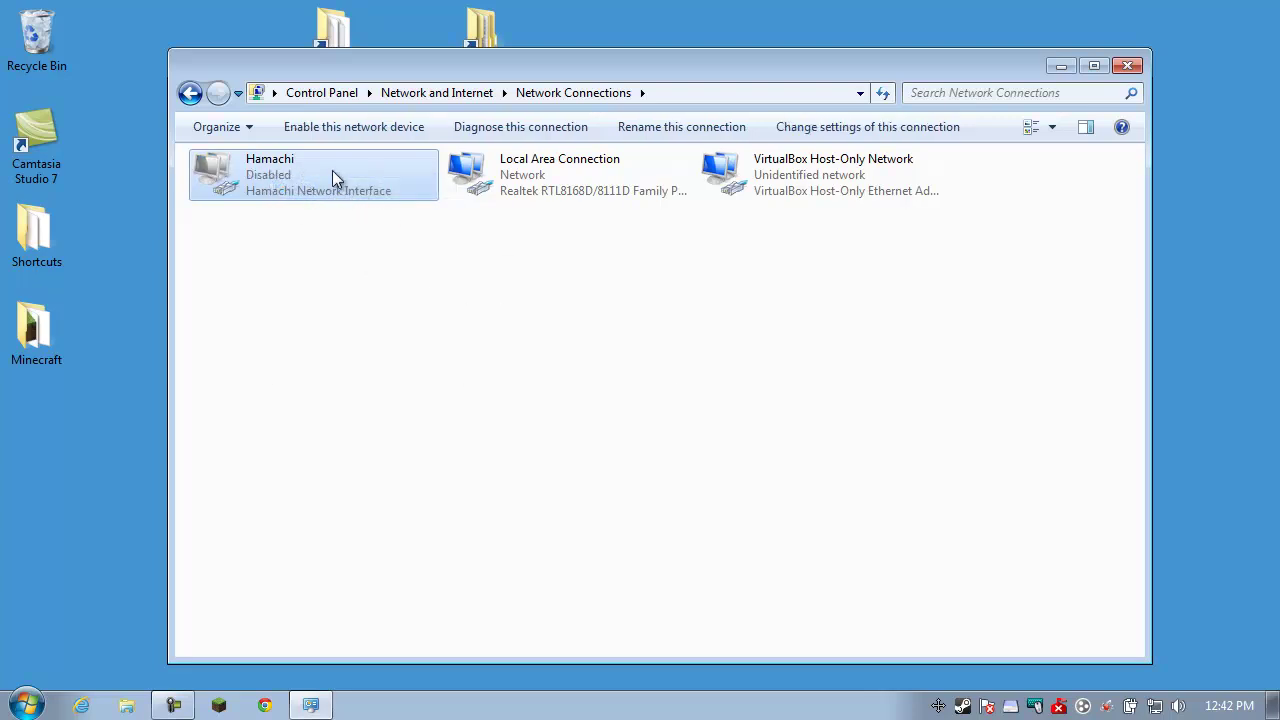
left_click(190, 93)
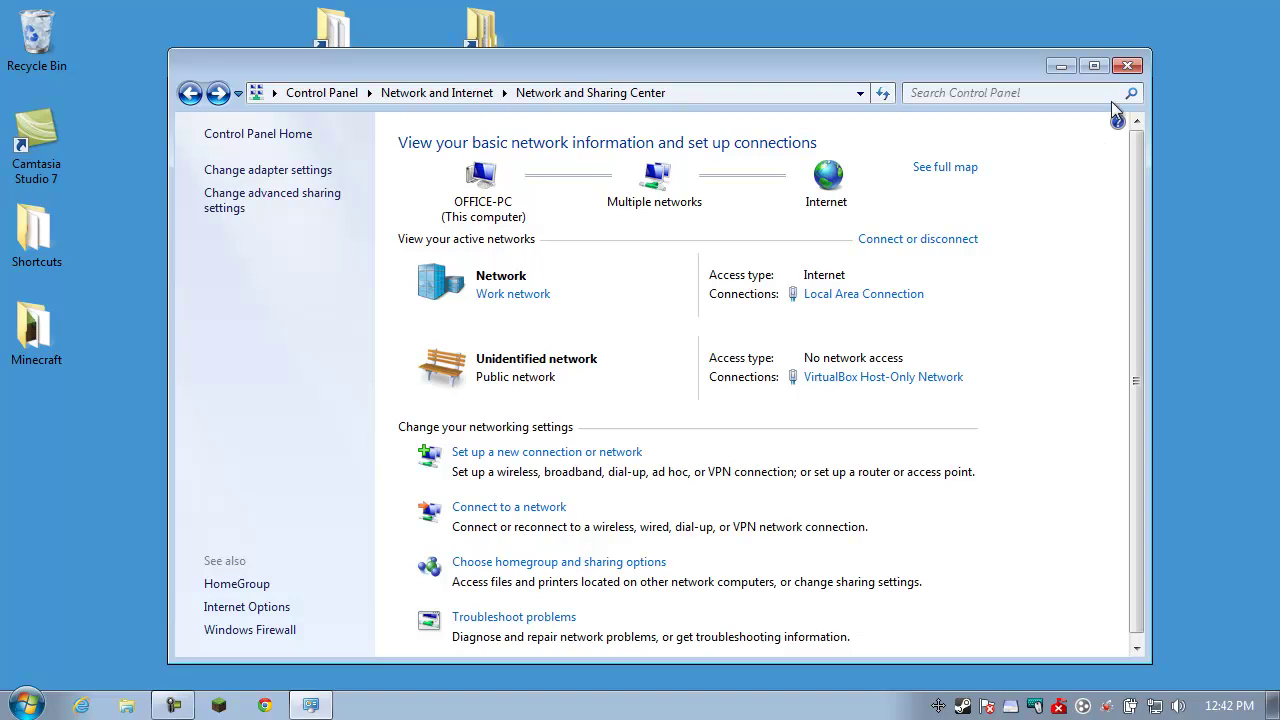
left_click(1127, 68)
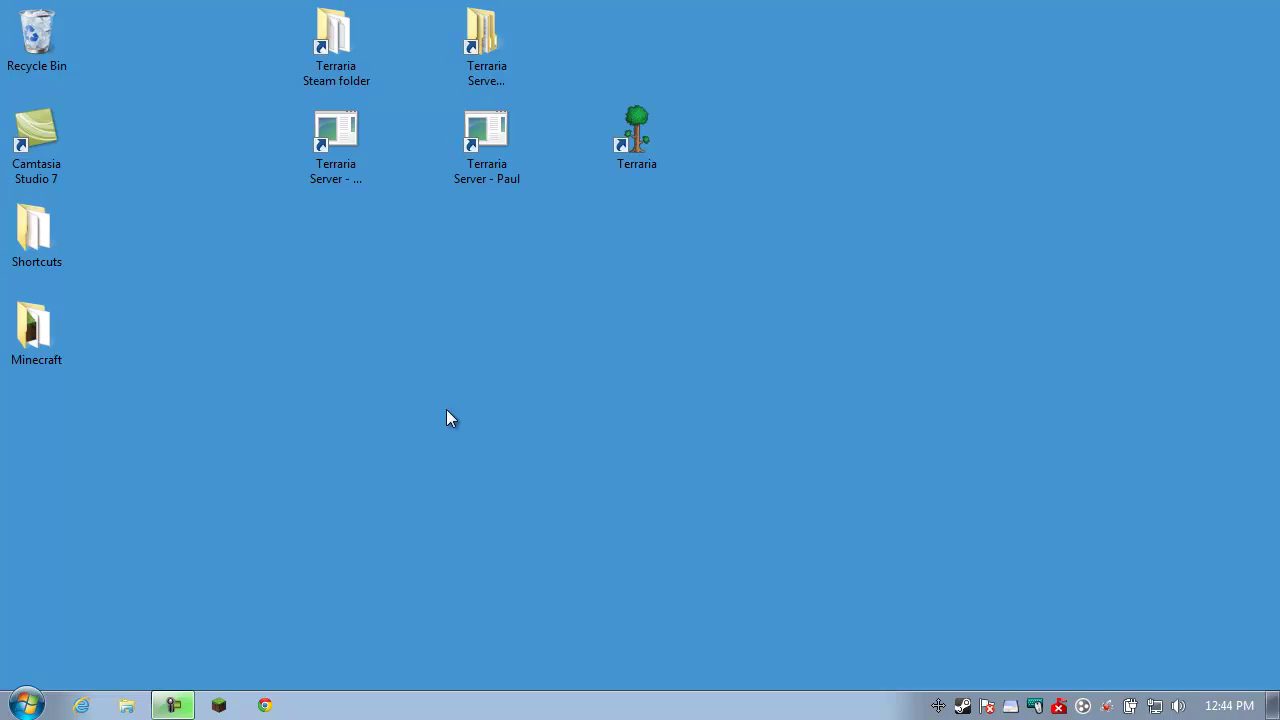
Open the Terraria Steam folder, expanding DATA (E:) > Program Files > Steam > steamapps > common > terraria
double_click(350, 70)
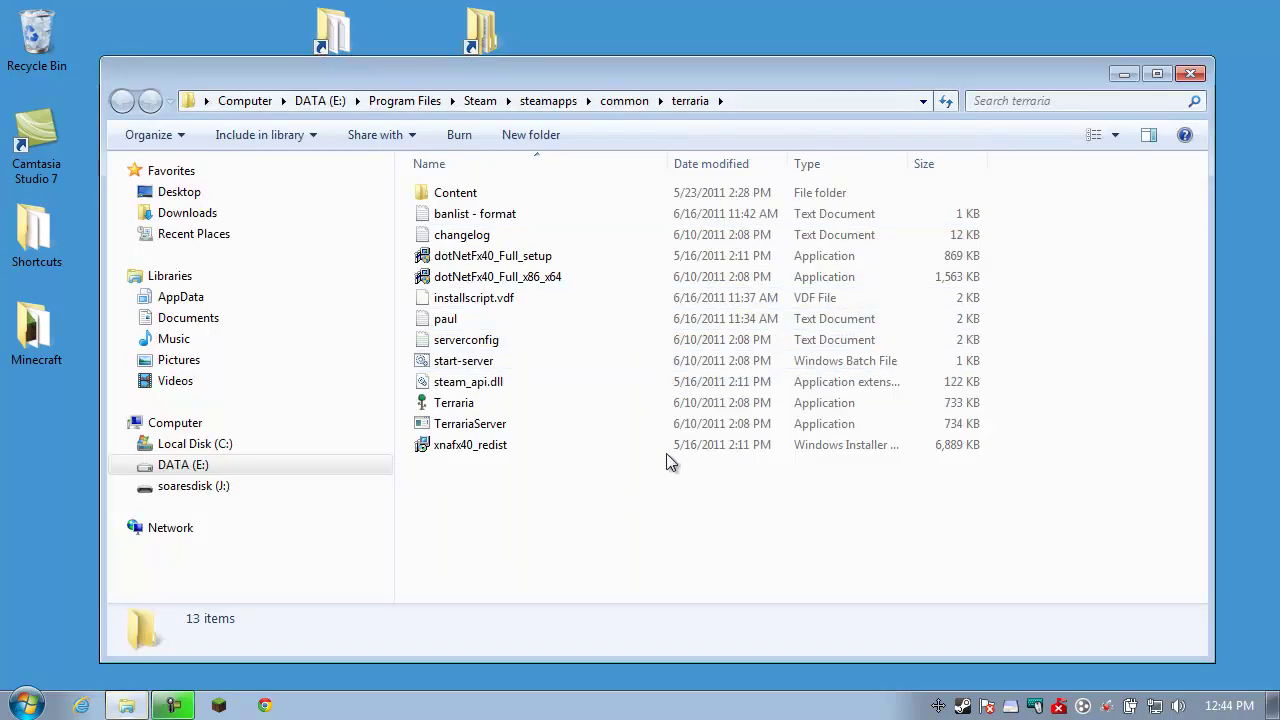
mouse_move(126, 705)
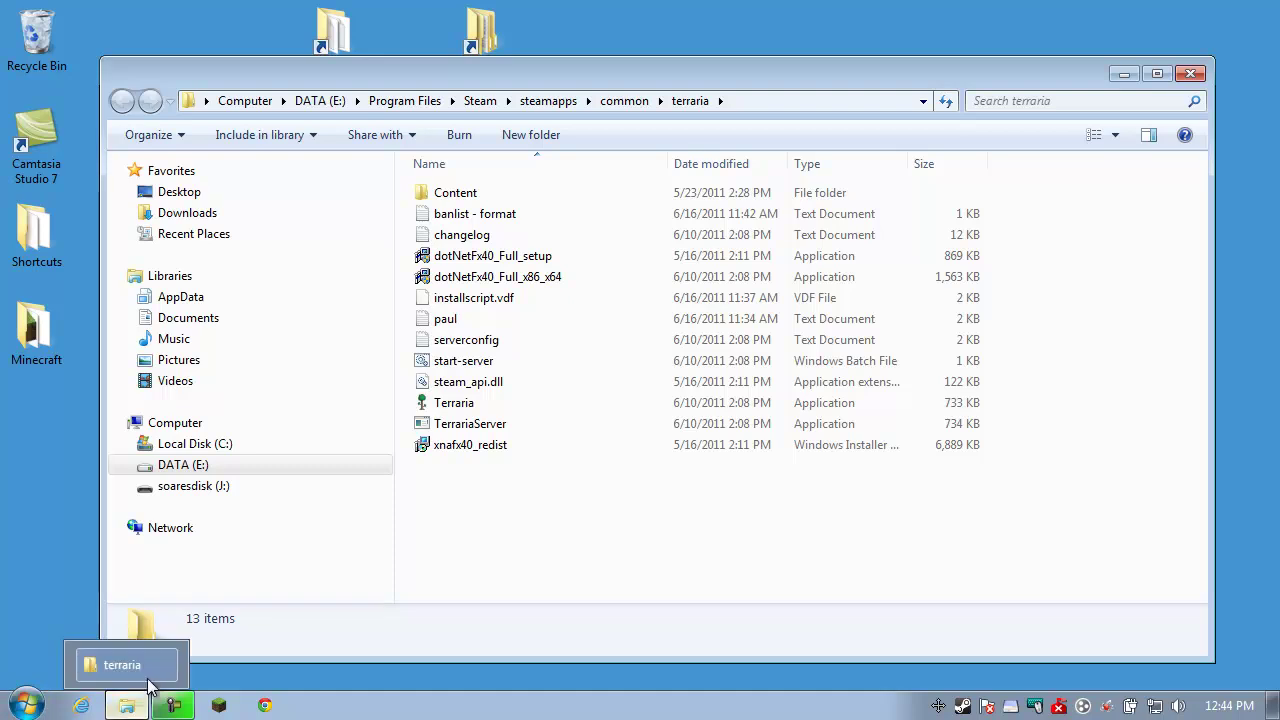
left_click(130, 465)
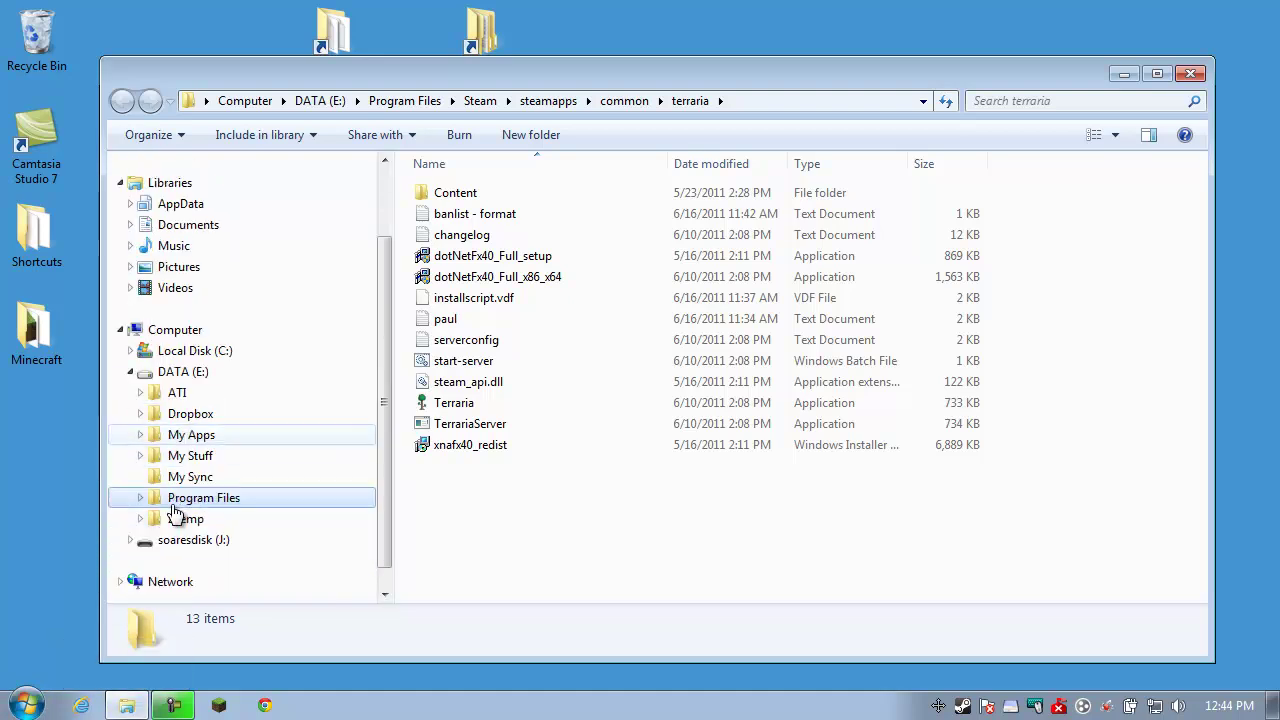
left_click(141, 497)
scroll(145, 490, "down", 6)
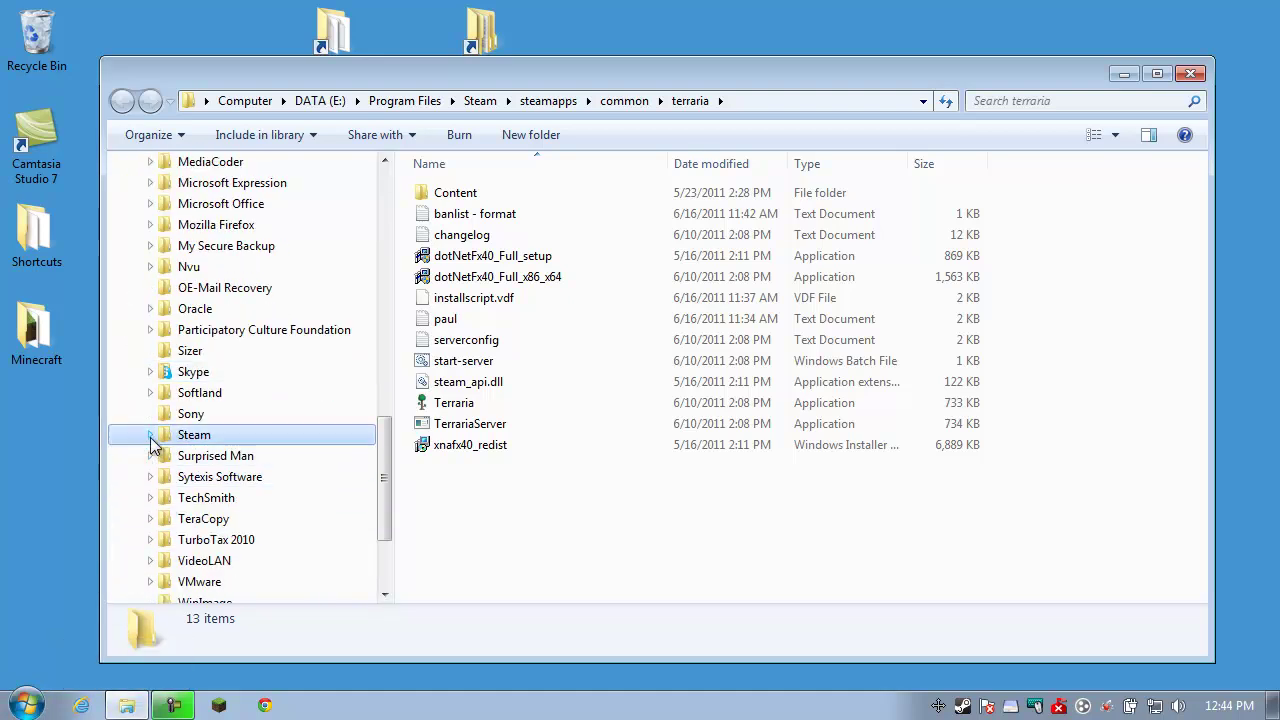
left_click(150, 434)
left_click(159, 559)
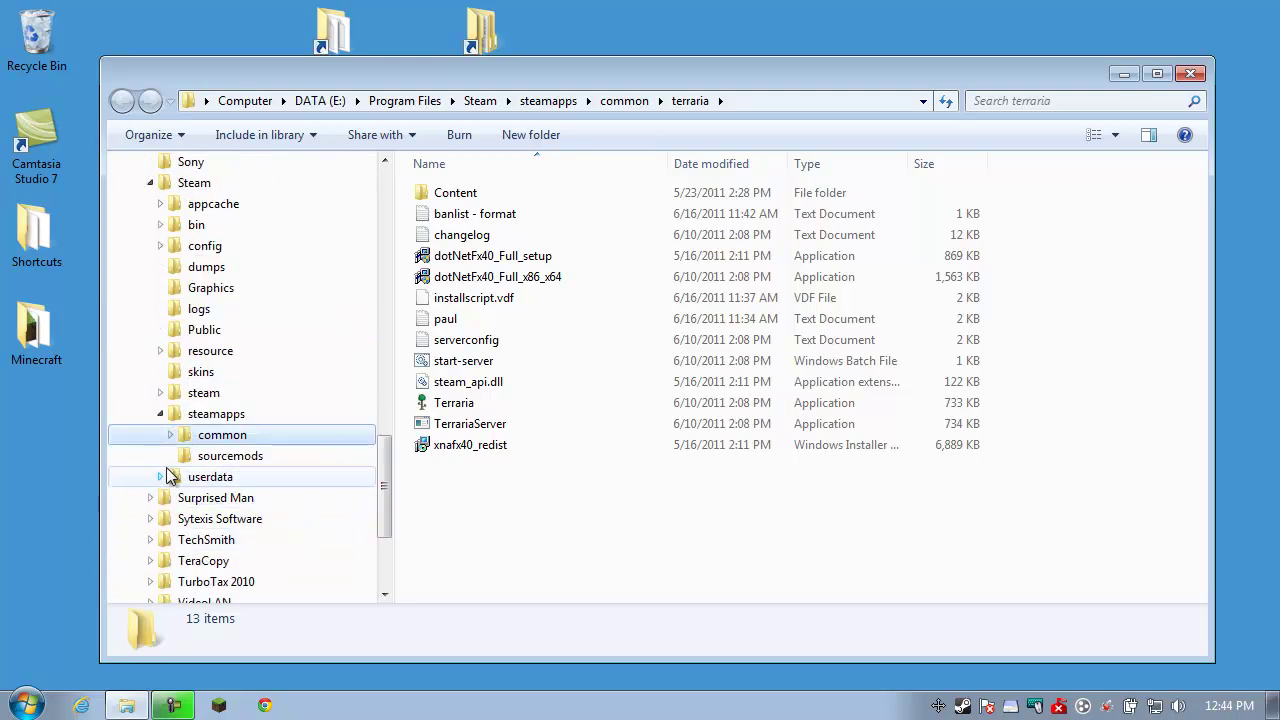
left_click(170, 434)
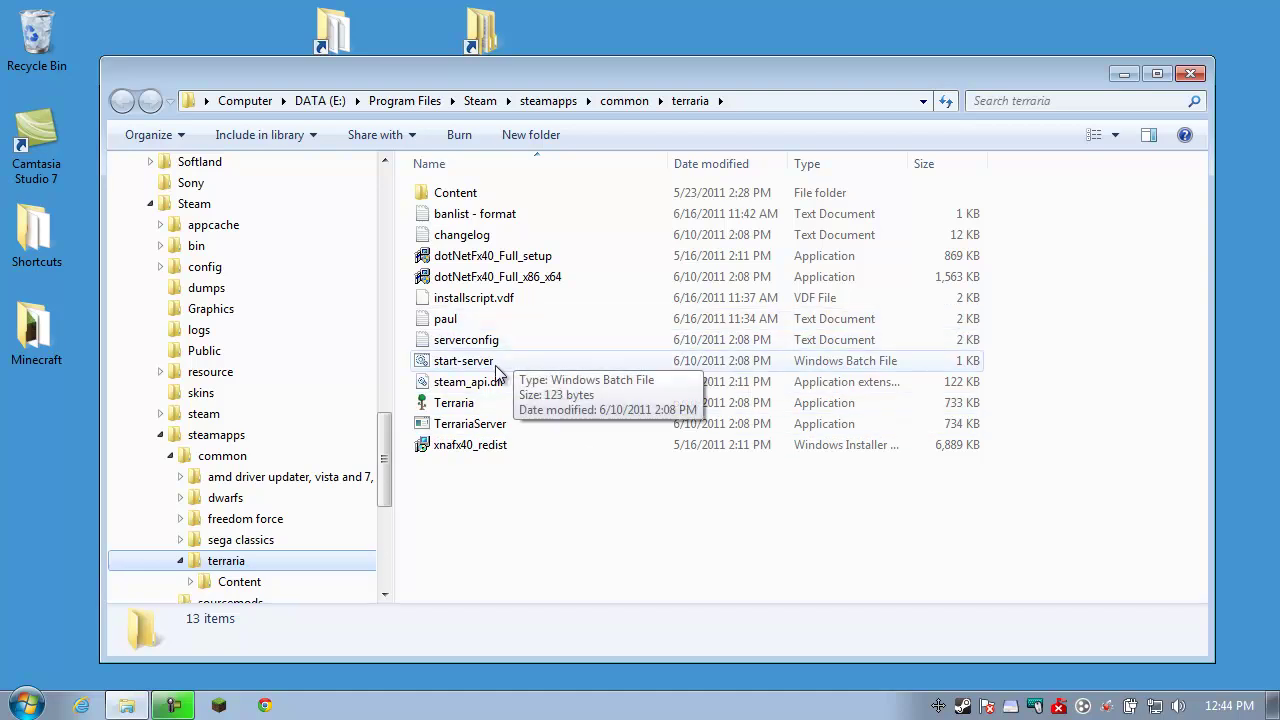
Select the start-server batch file and nudge the Explorer window
left_click(484, 426)
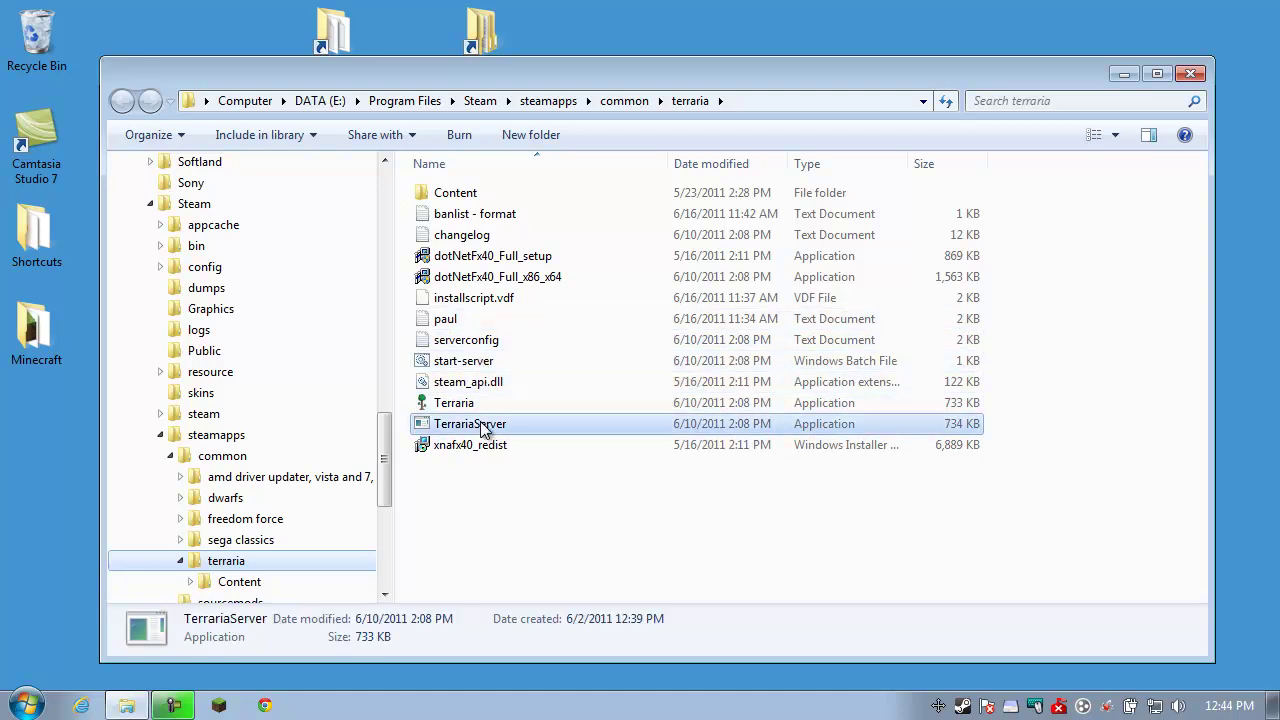
left_click(490, 366)
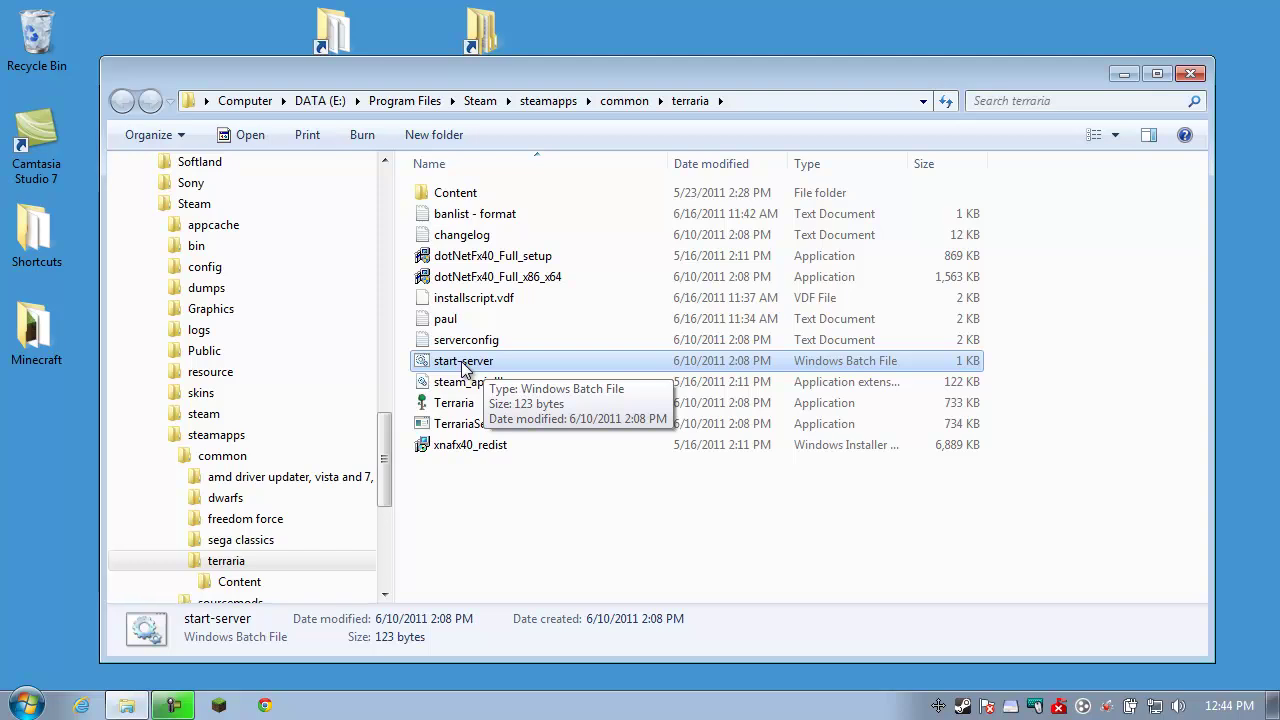
mouse_move(611, 79)
left_mouse_down()
mouse_move(591, 71)
mouse_move(581, 102)
mouse_move(590, 75)
left_mouse_up()
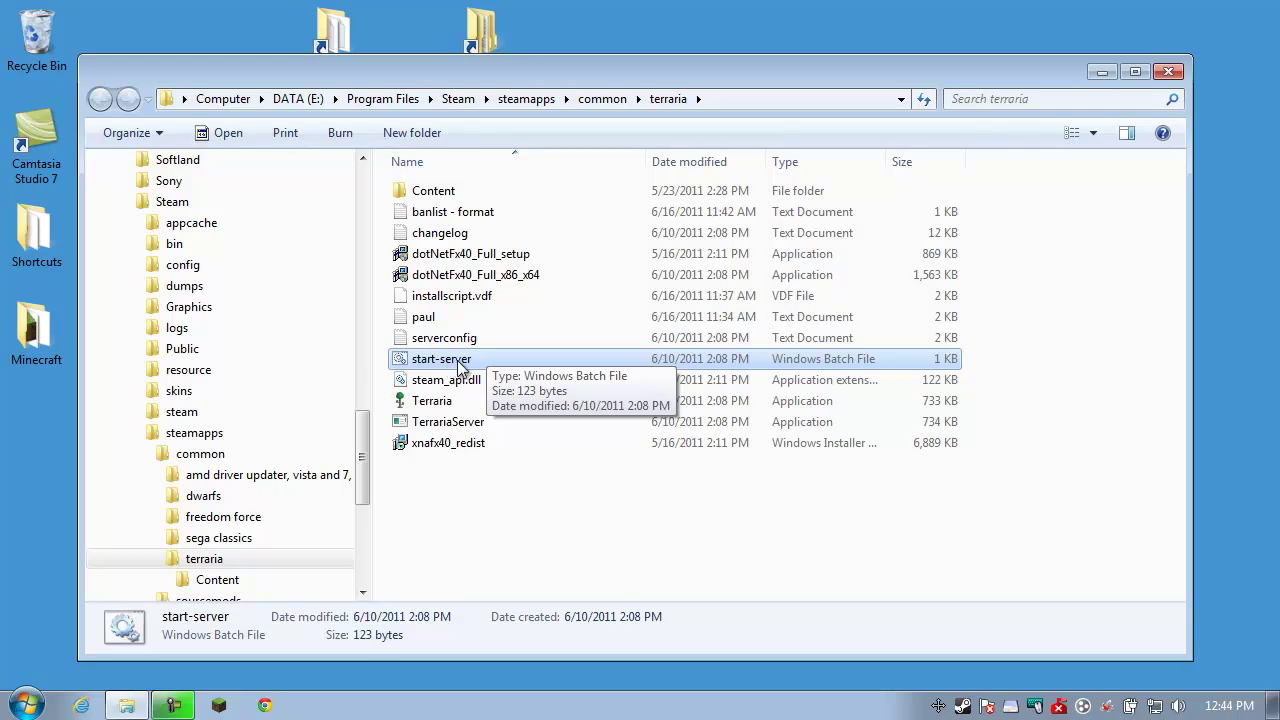
Launch start-server running world 1 (MP World) with 8 max players on port 7777
double_click(455, 362)
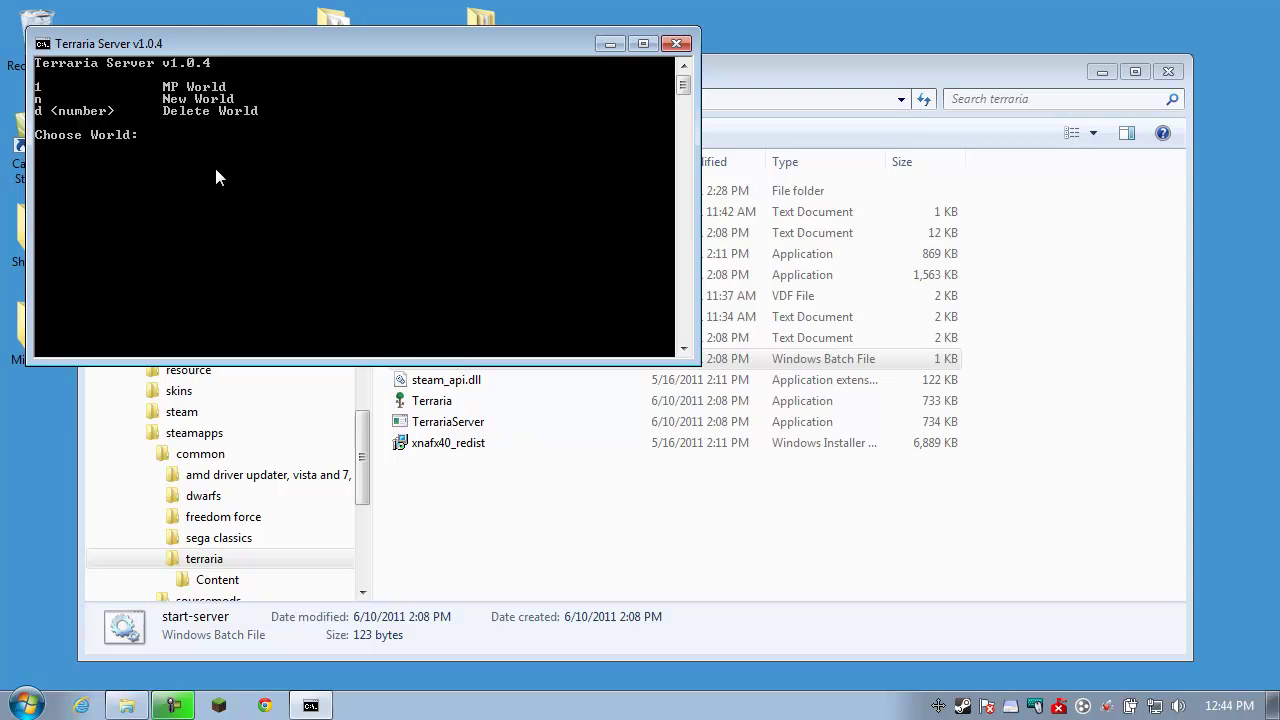
type("1")
key("Return")
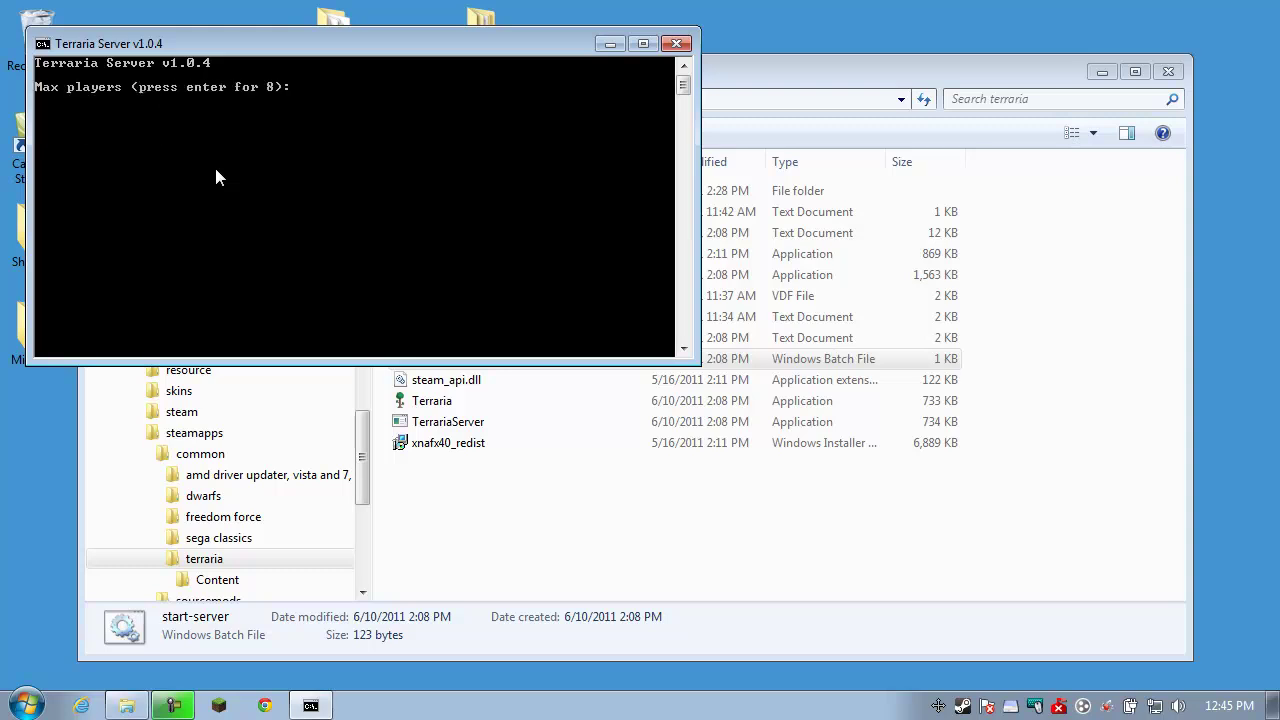
key("Return")
key("Return")
key("Return")
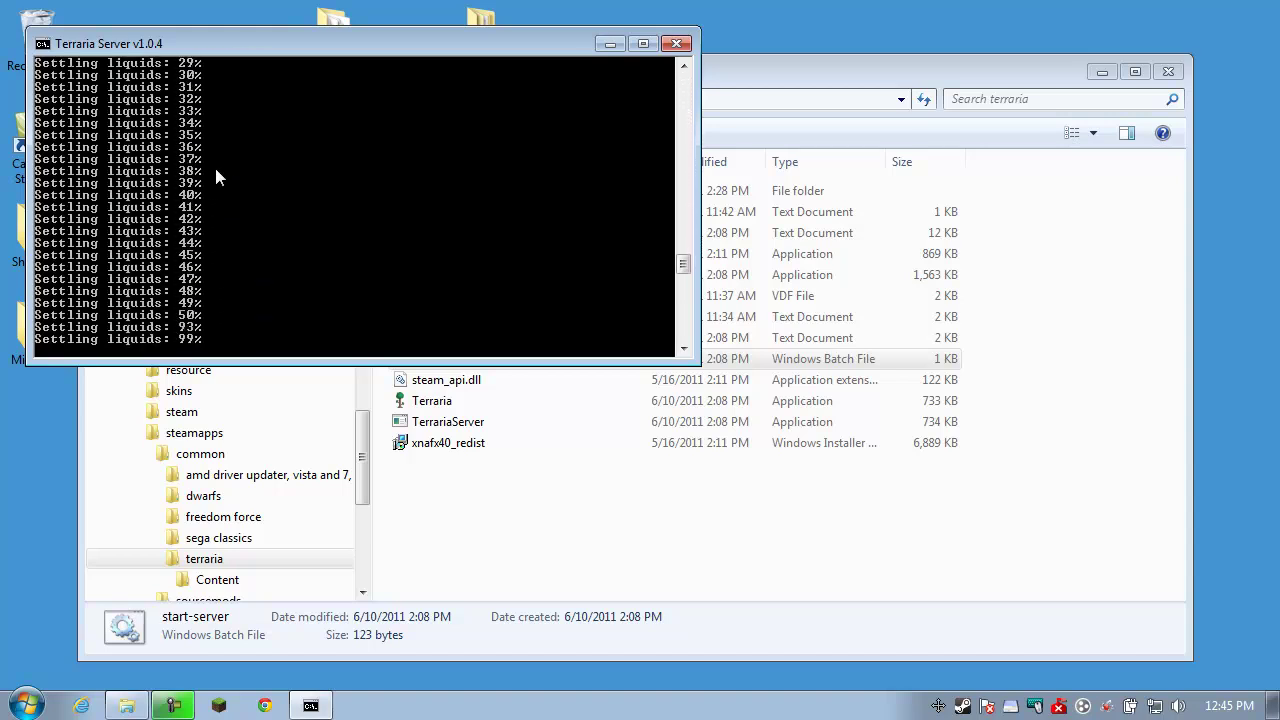
left_click_drag(304, 42, 566, 233)
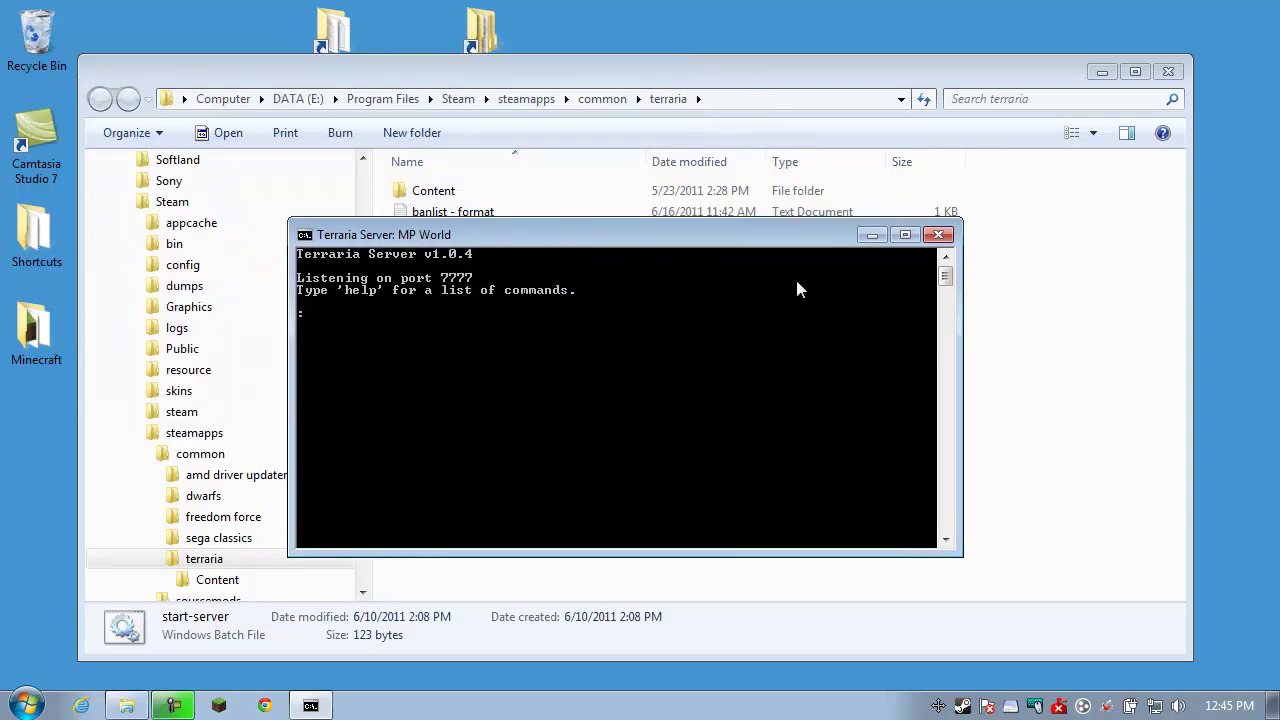
Search Google for 'whatsmyip', read the public IP on whatsmyip.org, then close Chrome
left_click(265, 706)
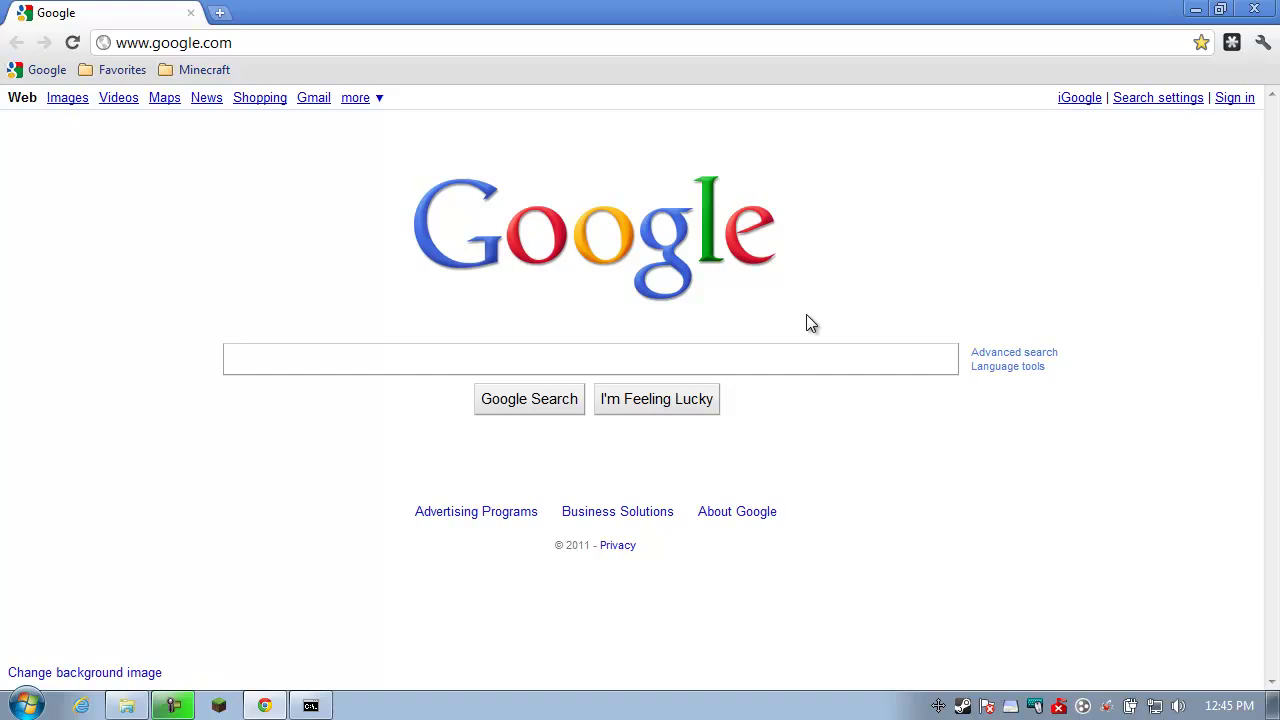
left_click(378, 360)
type("whats")
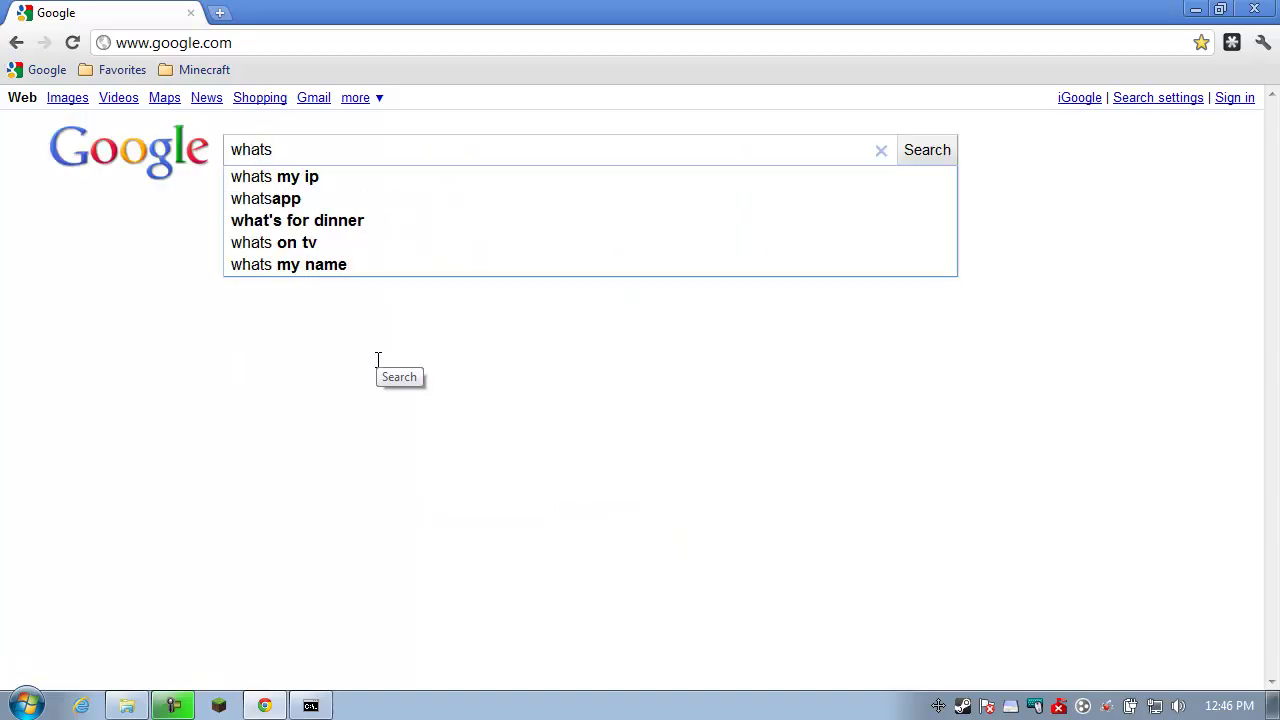
type("myip")
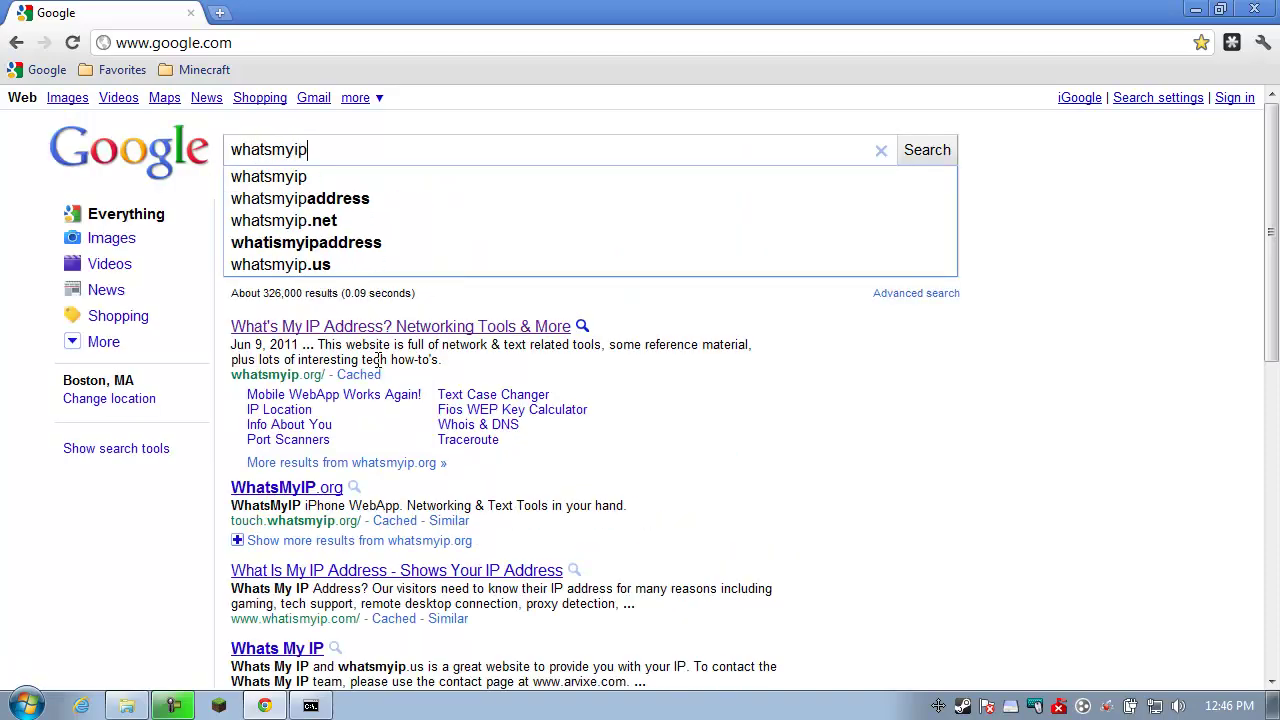
key("Return")
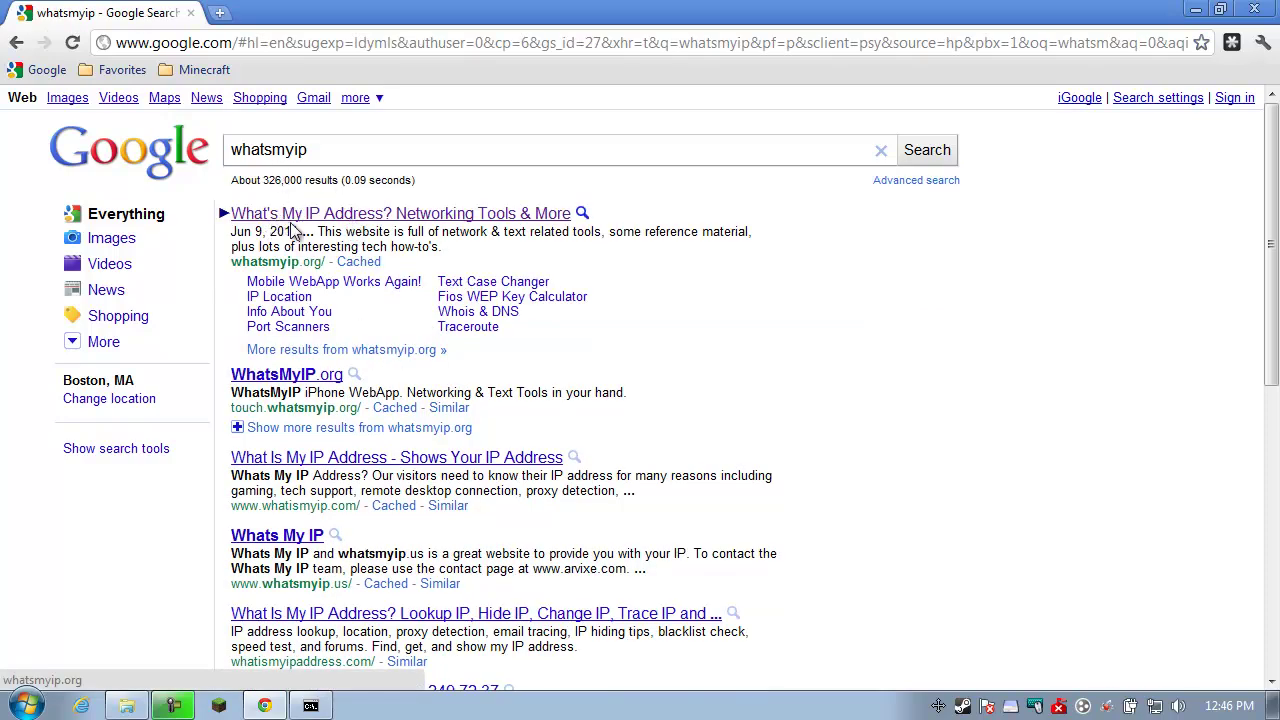
left_click(358, 214)
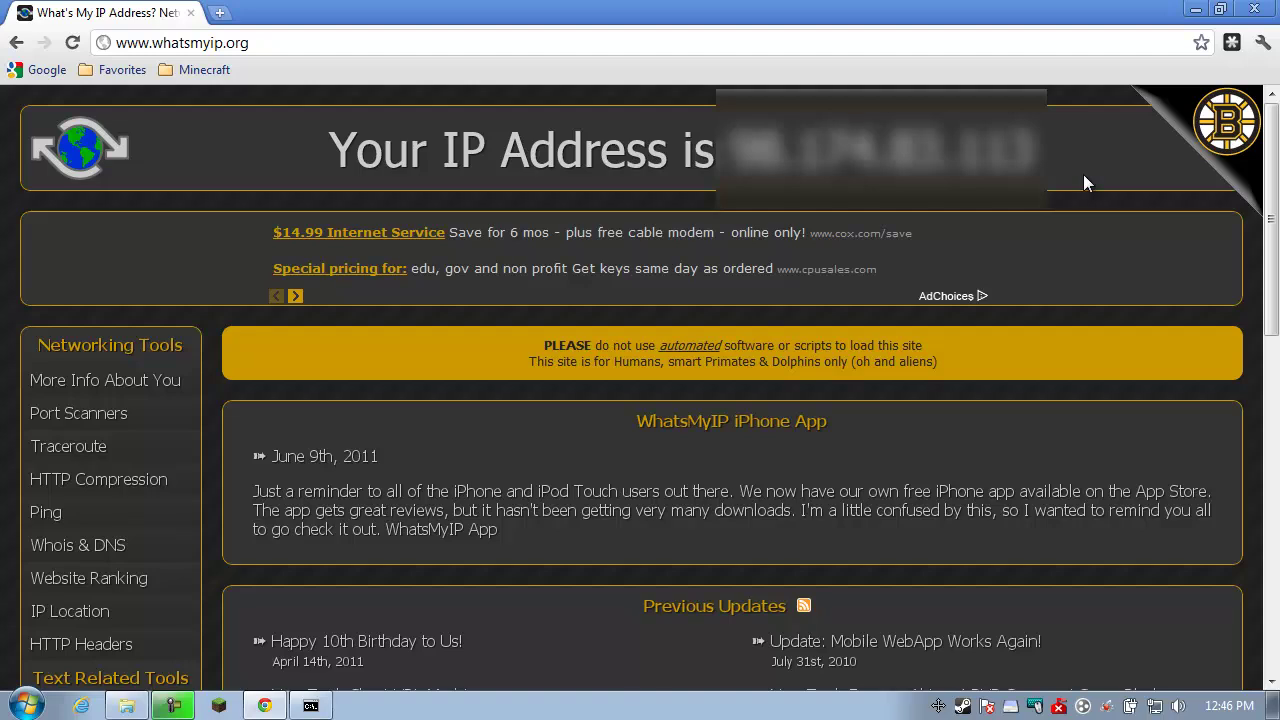
left_click(1253, 10)
Close Explorer, move the server console aside, and launch Terraria into Multiplayer > Join
left_click(1176, 74)
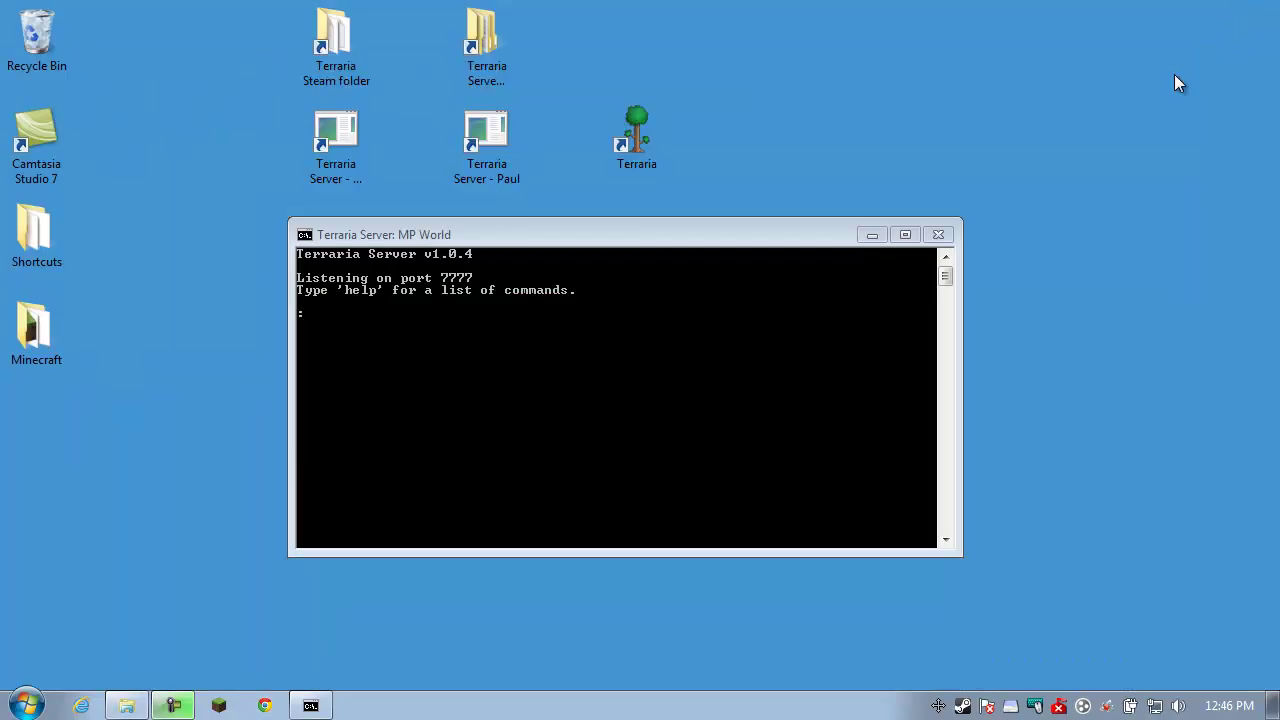
left_click_drag(835, 244, 637, 325)
double_click(640, 158)
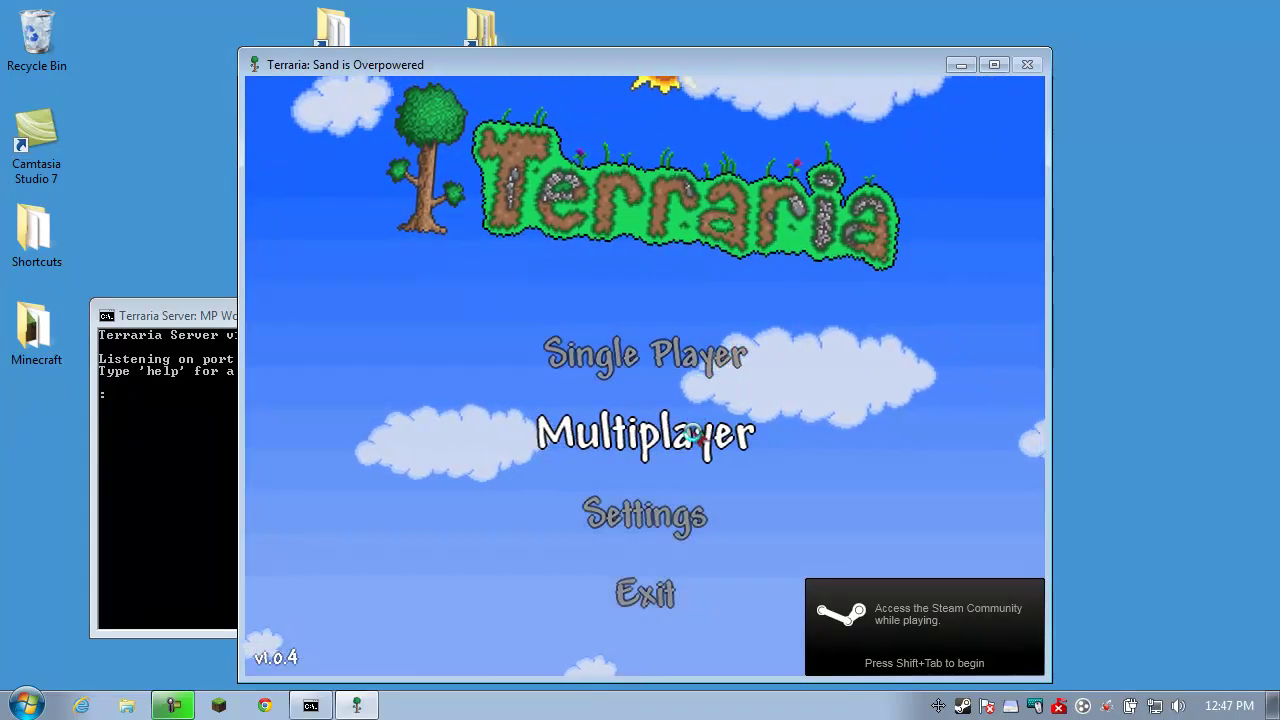
left_click(690, 433)
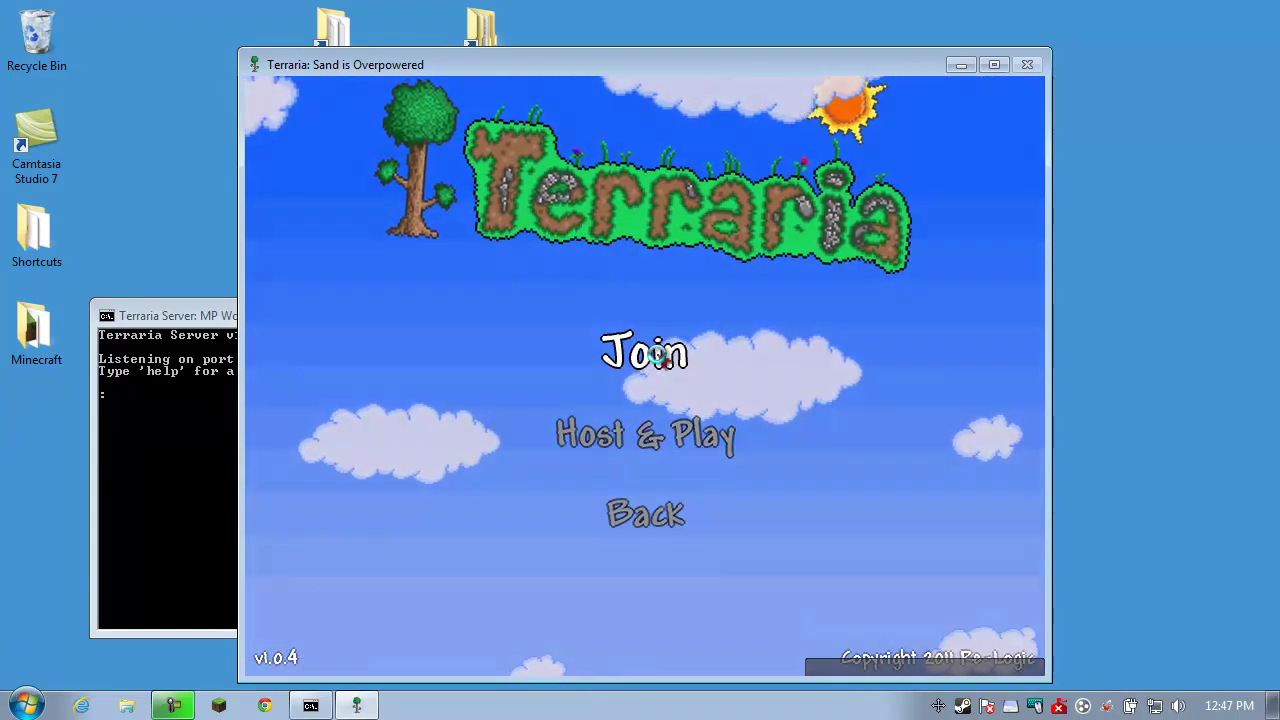
left_click(658, 358)
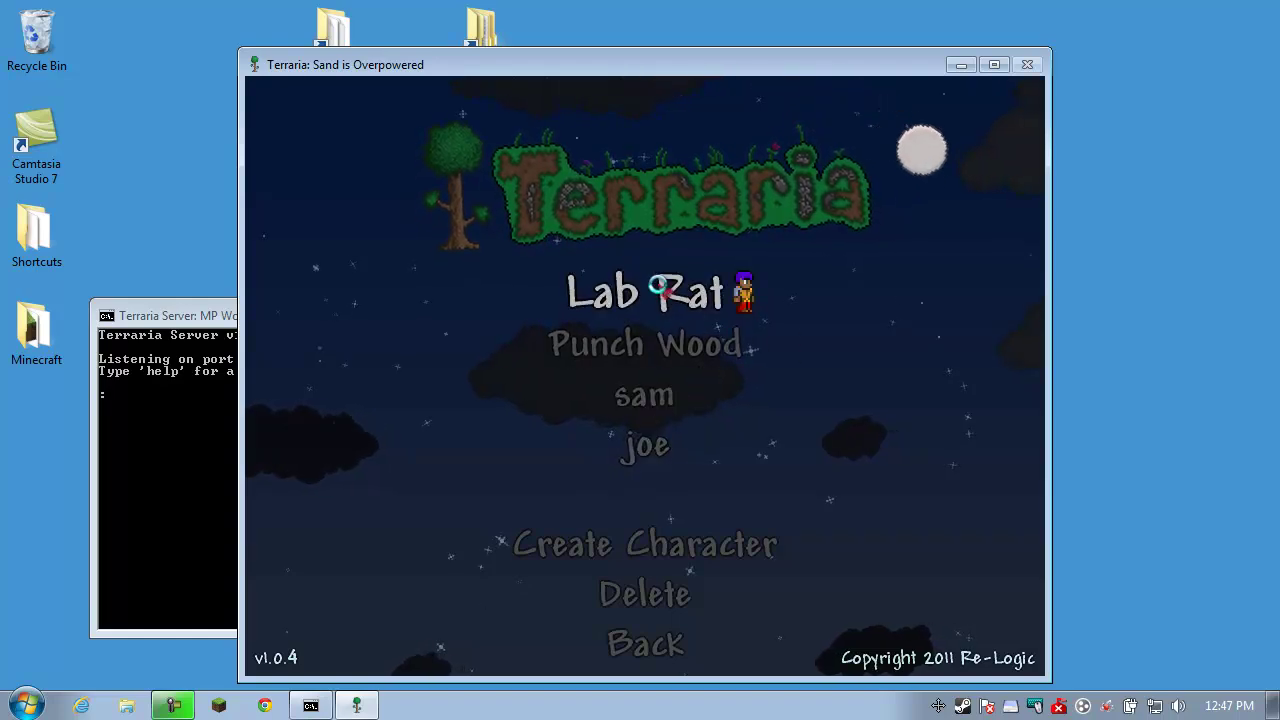
Pick the Lab Rat character to play on the multiplayer server
left_click(658, 287)
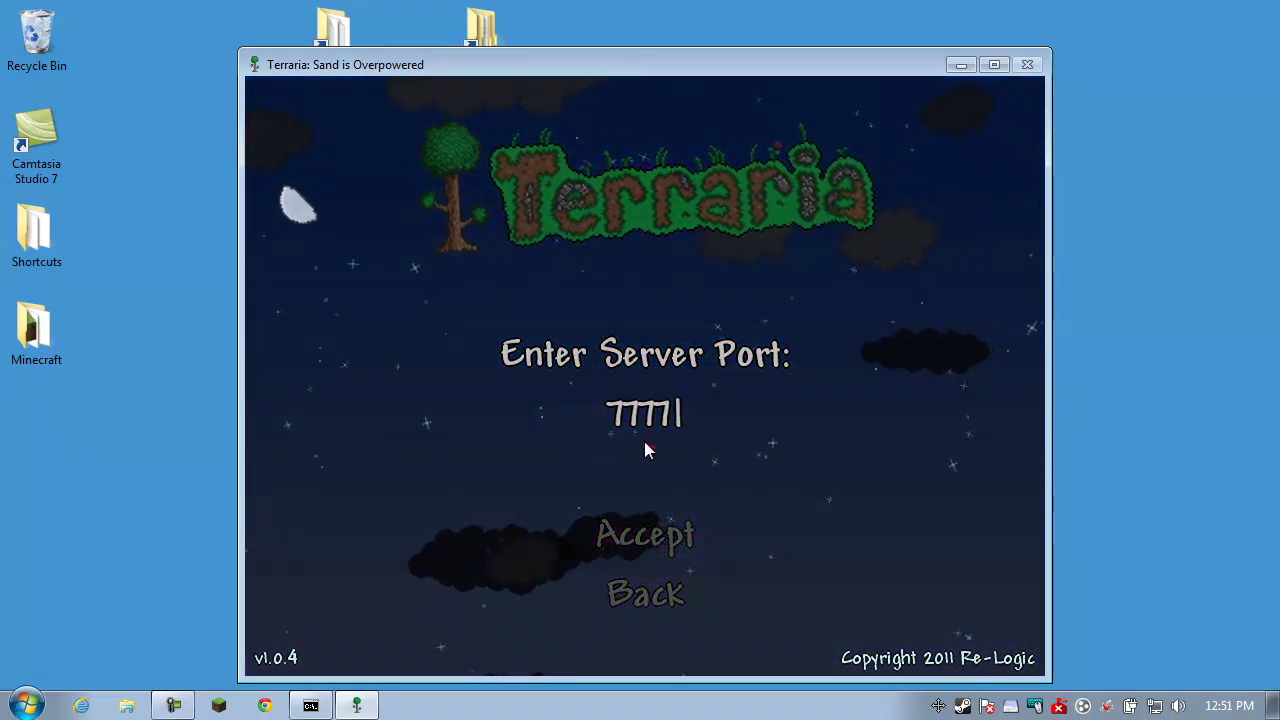
Connect on port 7777 to MP World, then make Lab Rat jump and walk left
left_click(674, 533)
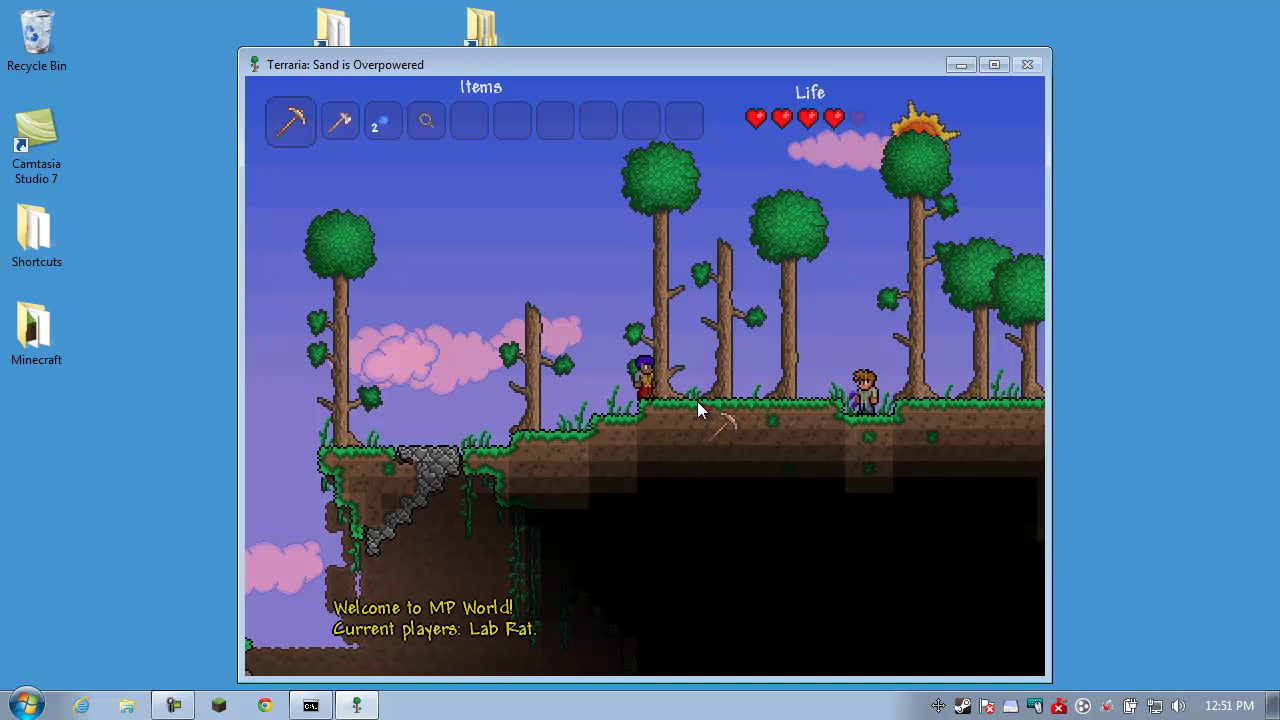
key("space")
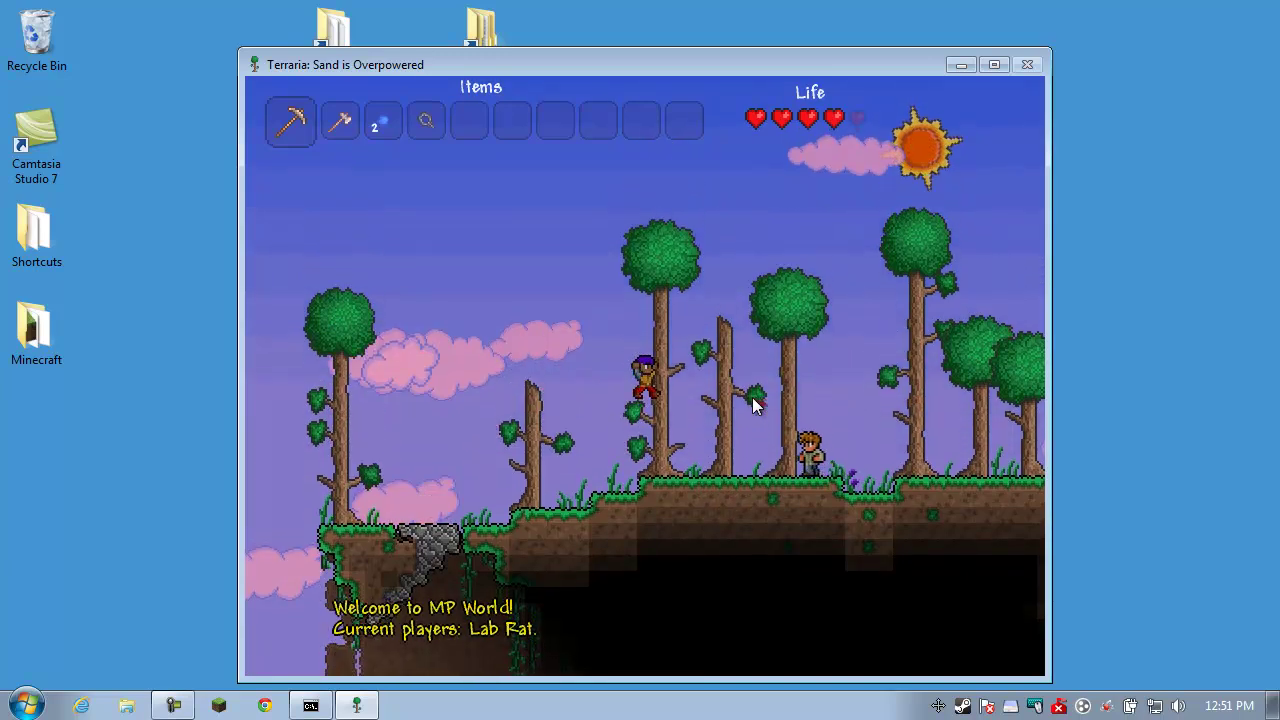
key("a")
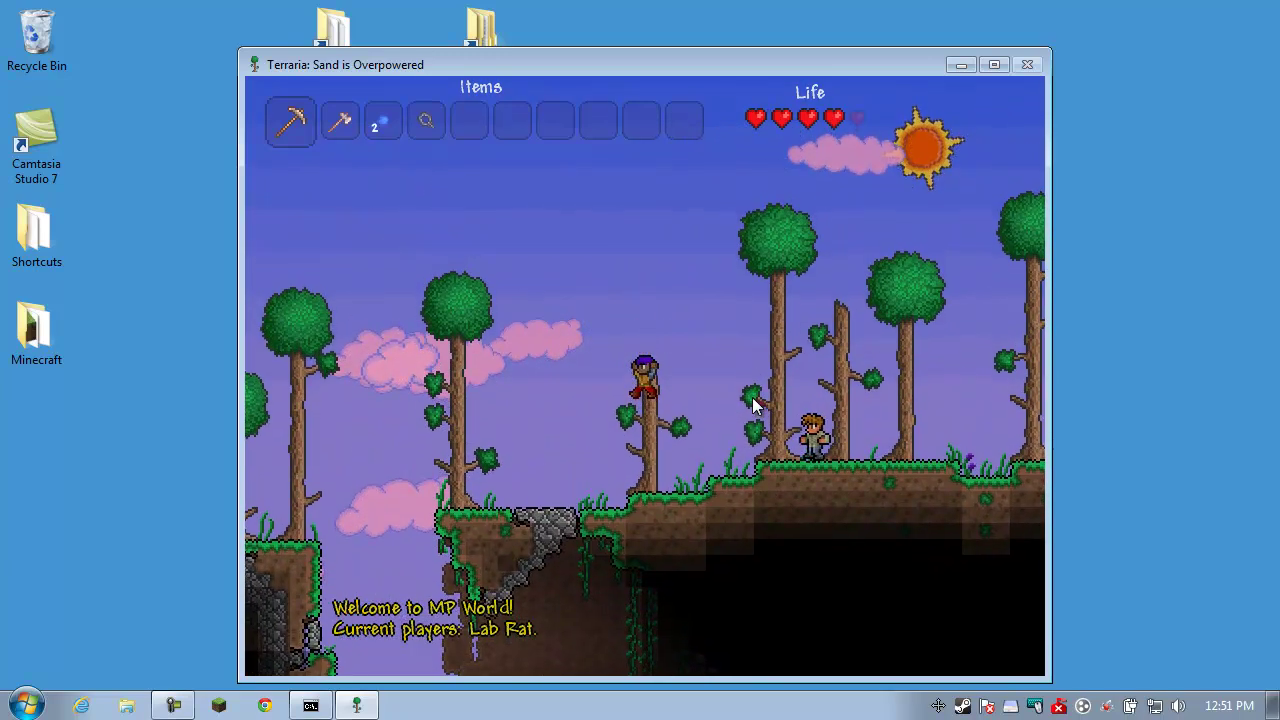
key("a")
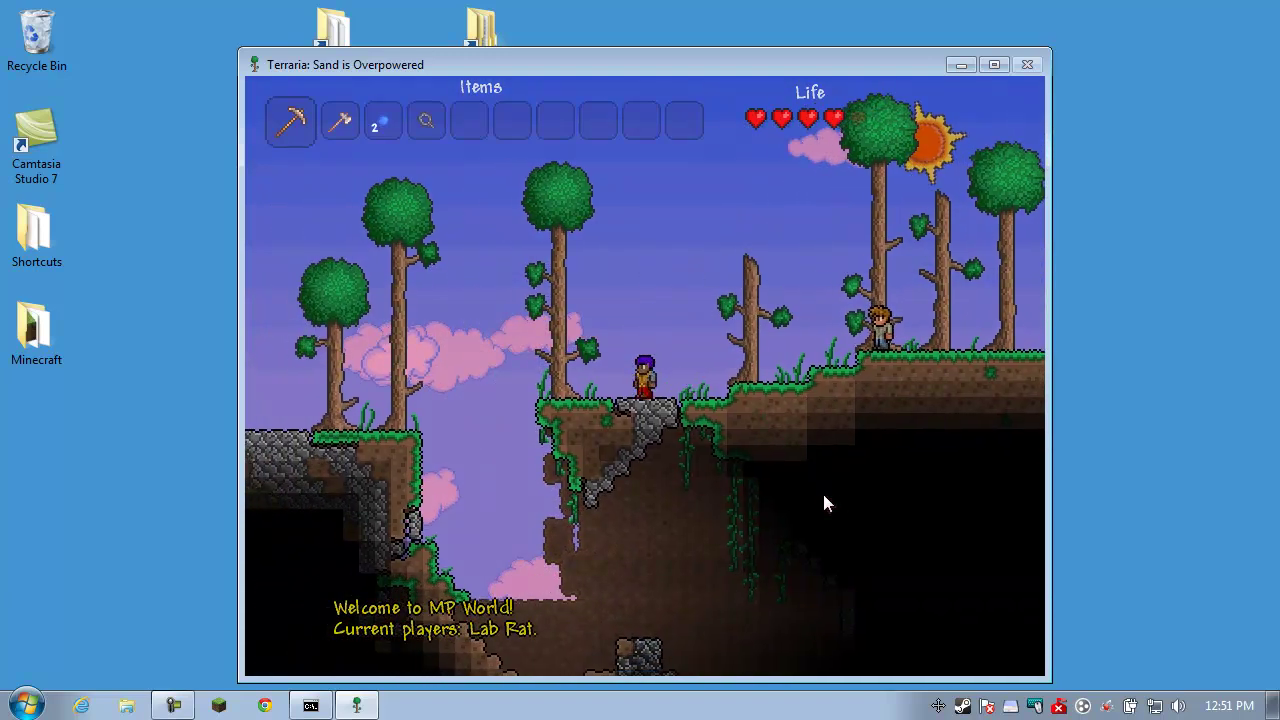